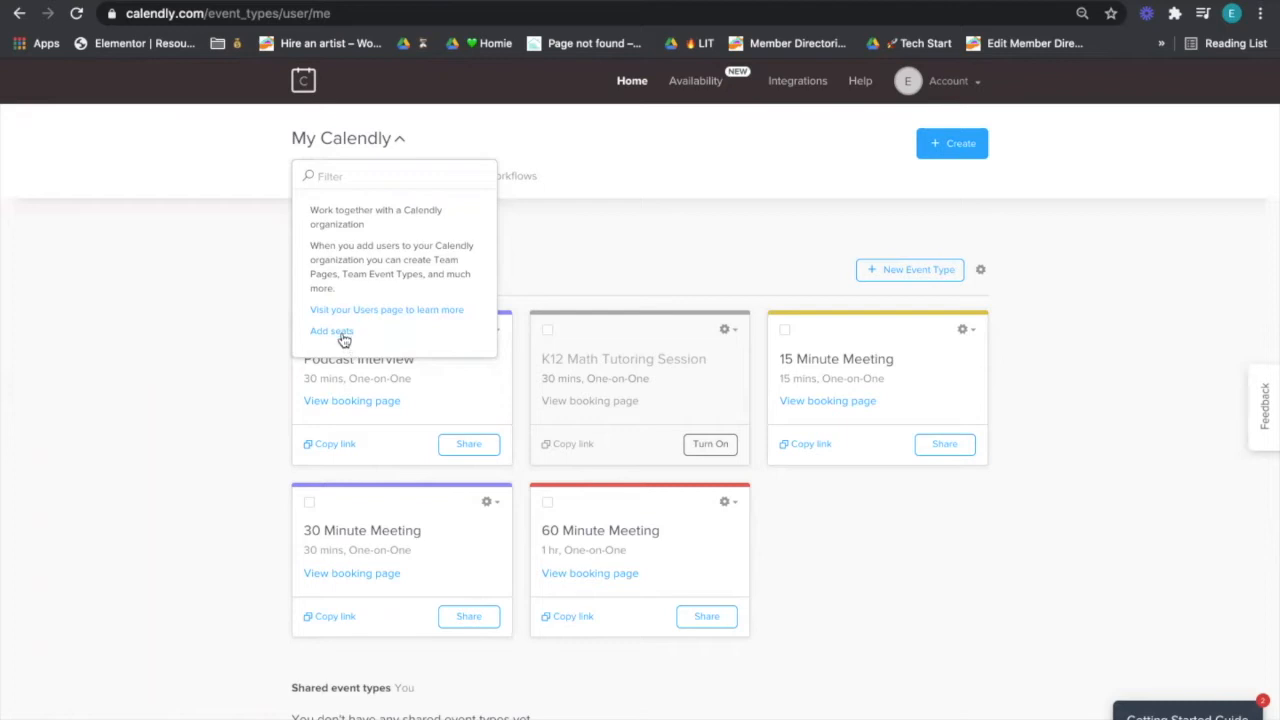
- Add seats for two new users' email addresses, each assigned 15-, 30- and 60-minute event types
click(343, 340)
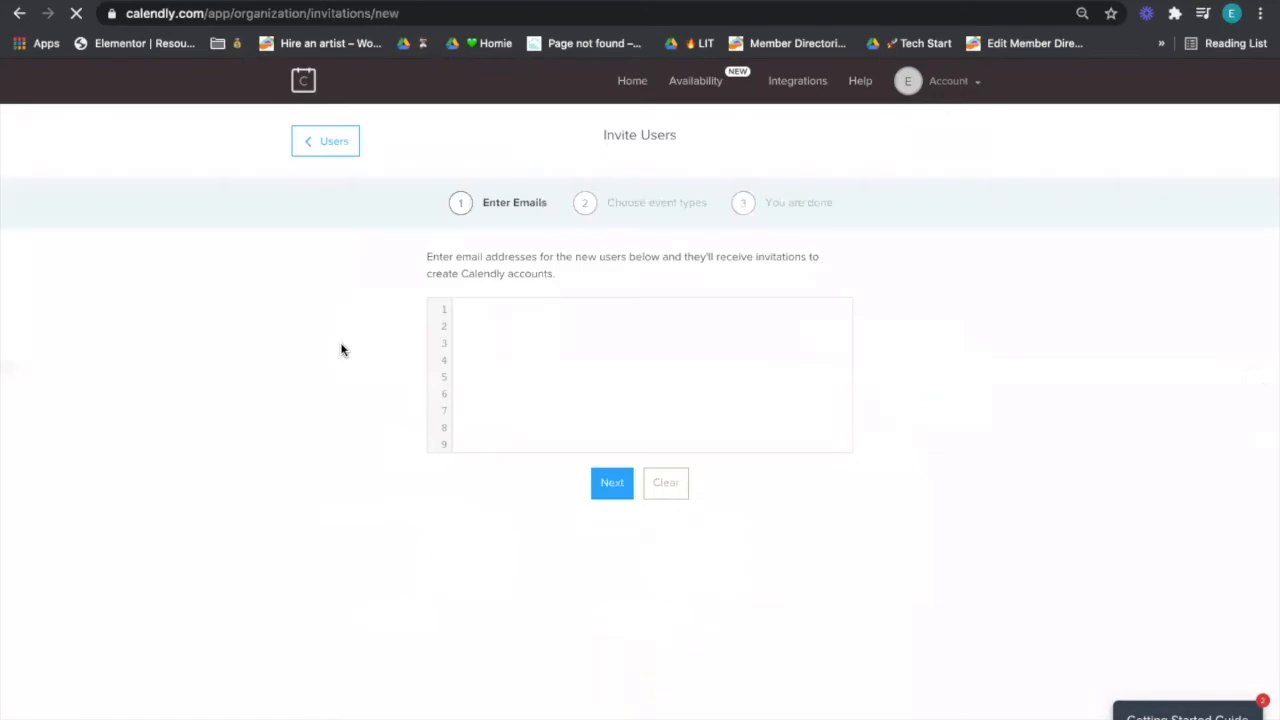
click(560, 366)
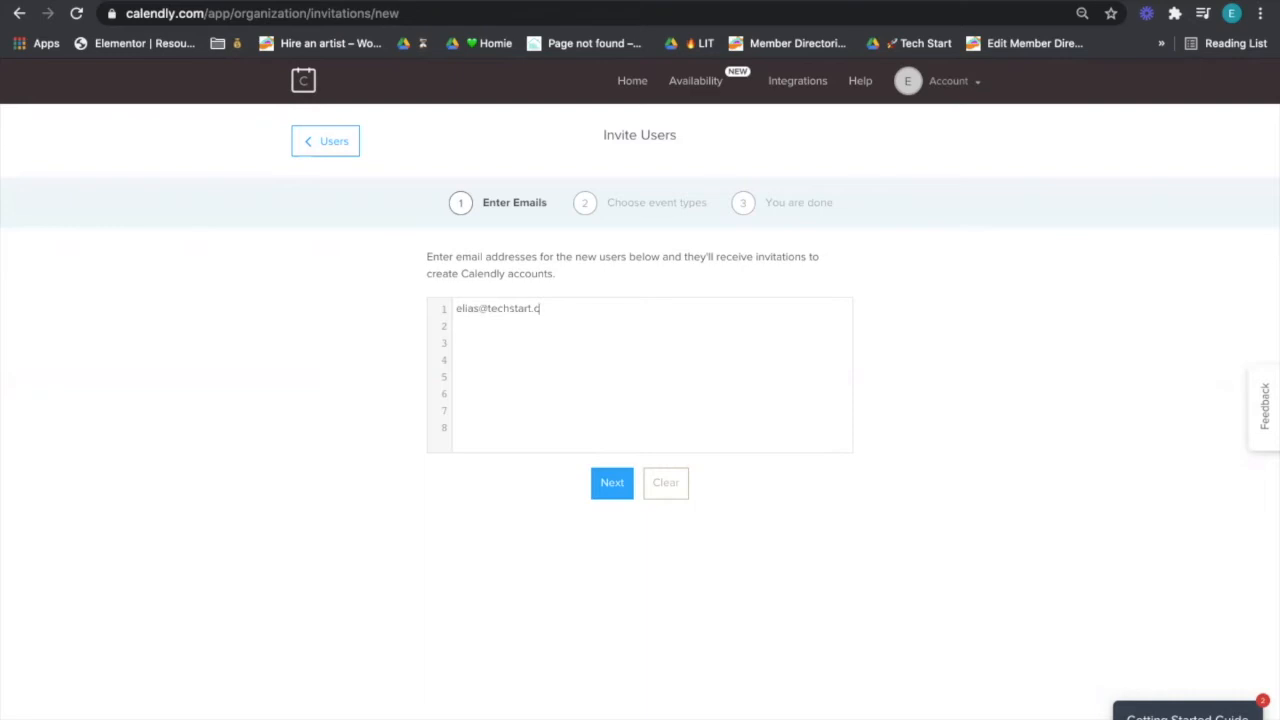
click(616, 490)
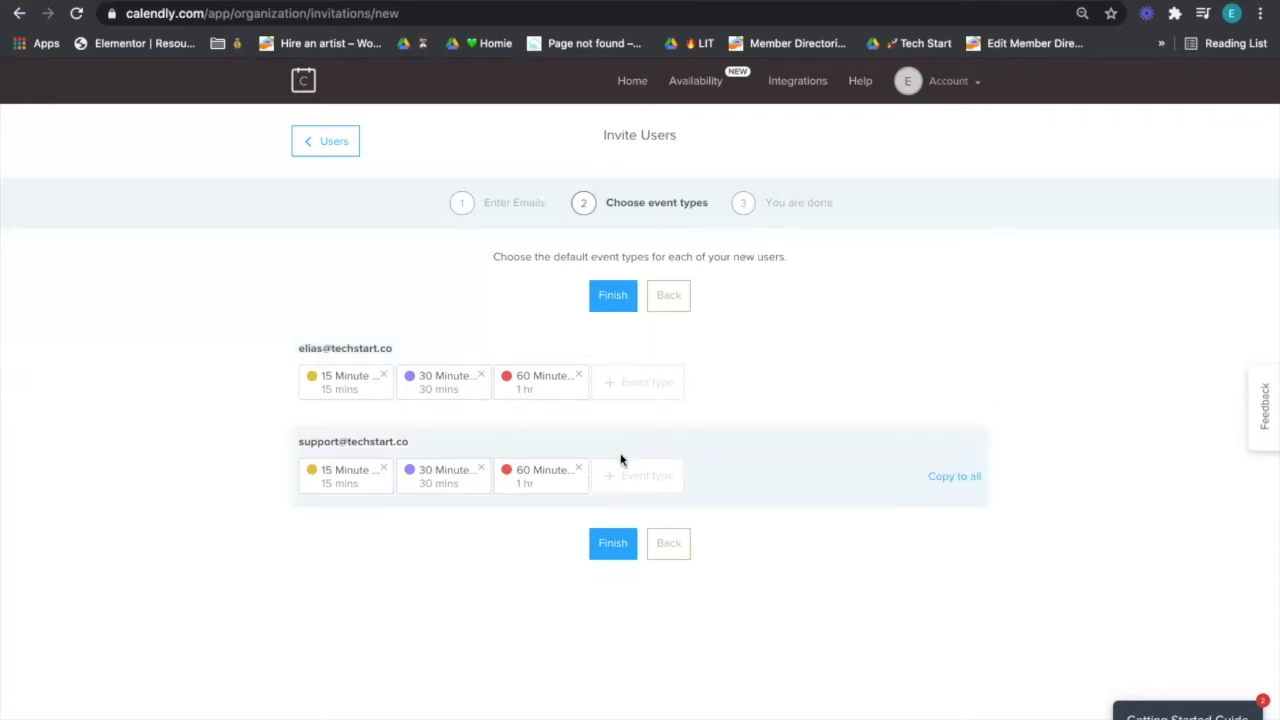
- Send both invitations and return to the Users page showing 3/3 seats, 2 pending
click(608, 545)
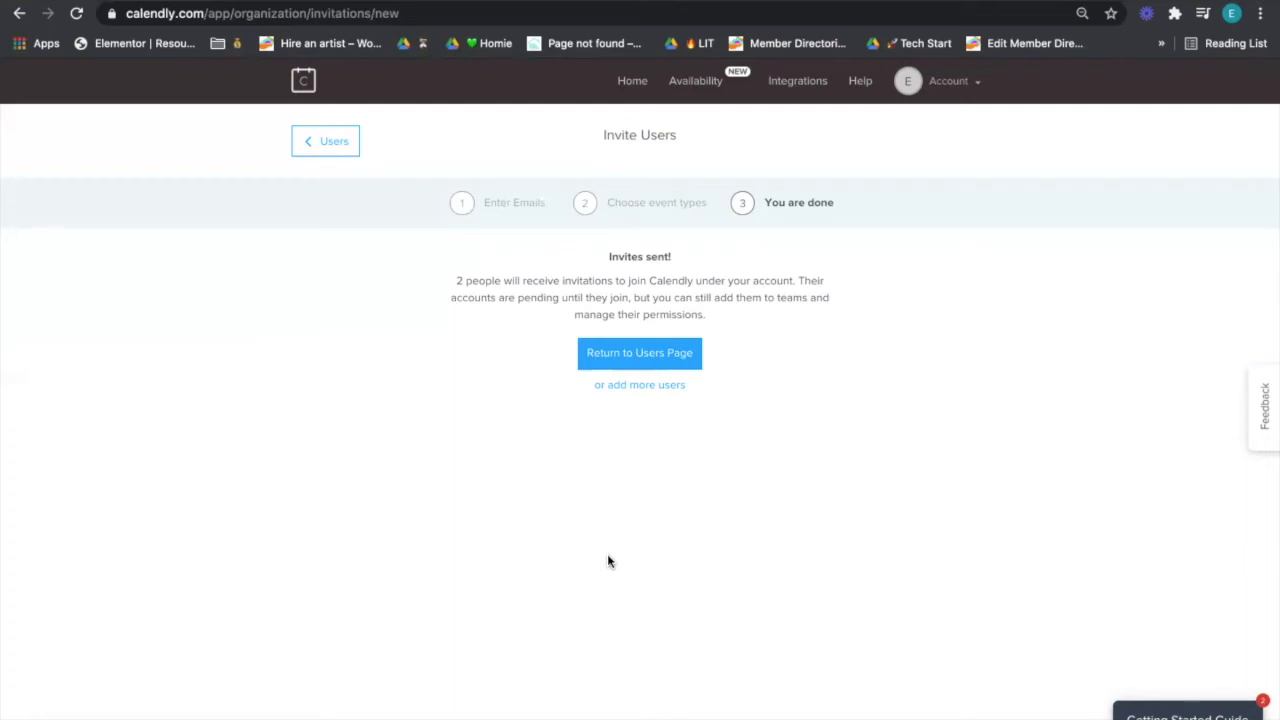
click(645, 363)
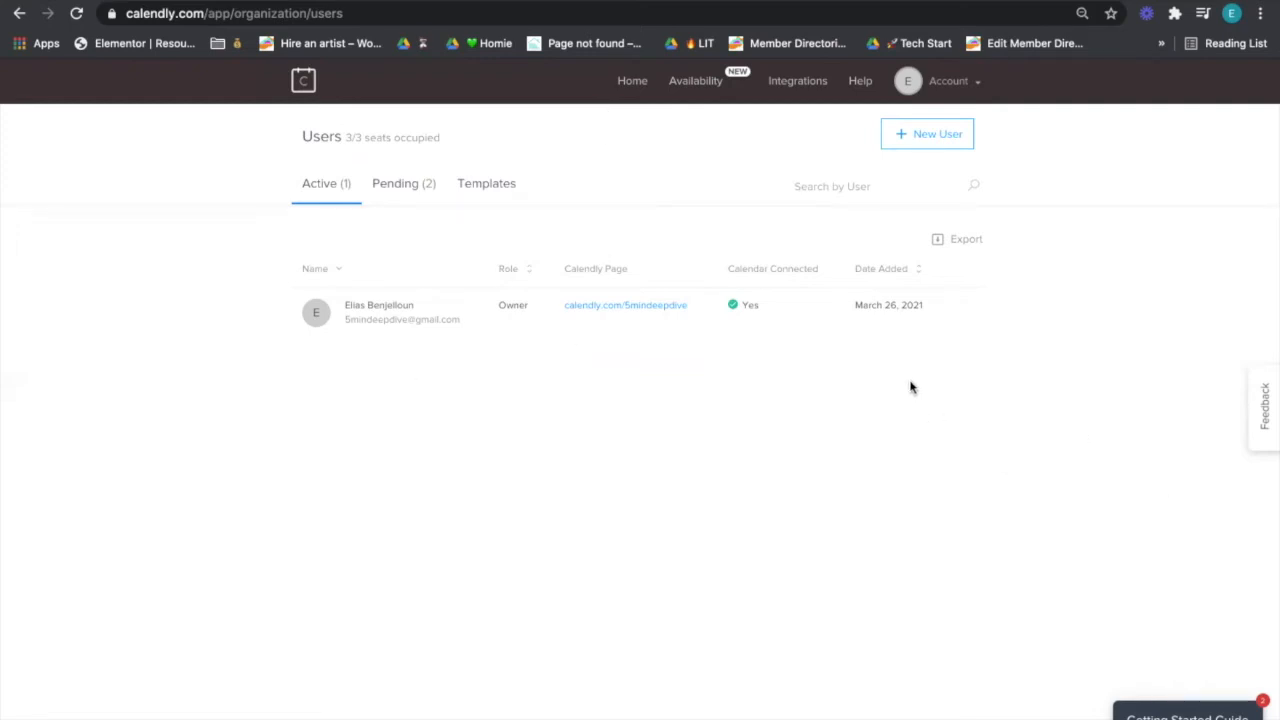
- Resend the first pending invitation from the Pending tab, then return to the Home event types page
click(399, 192)
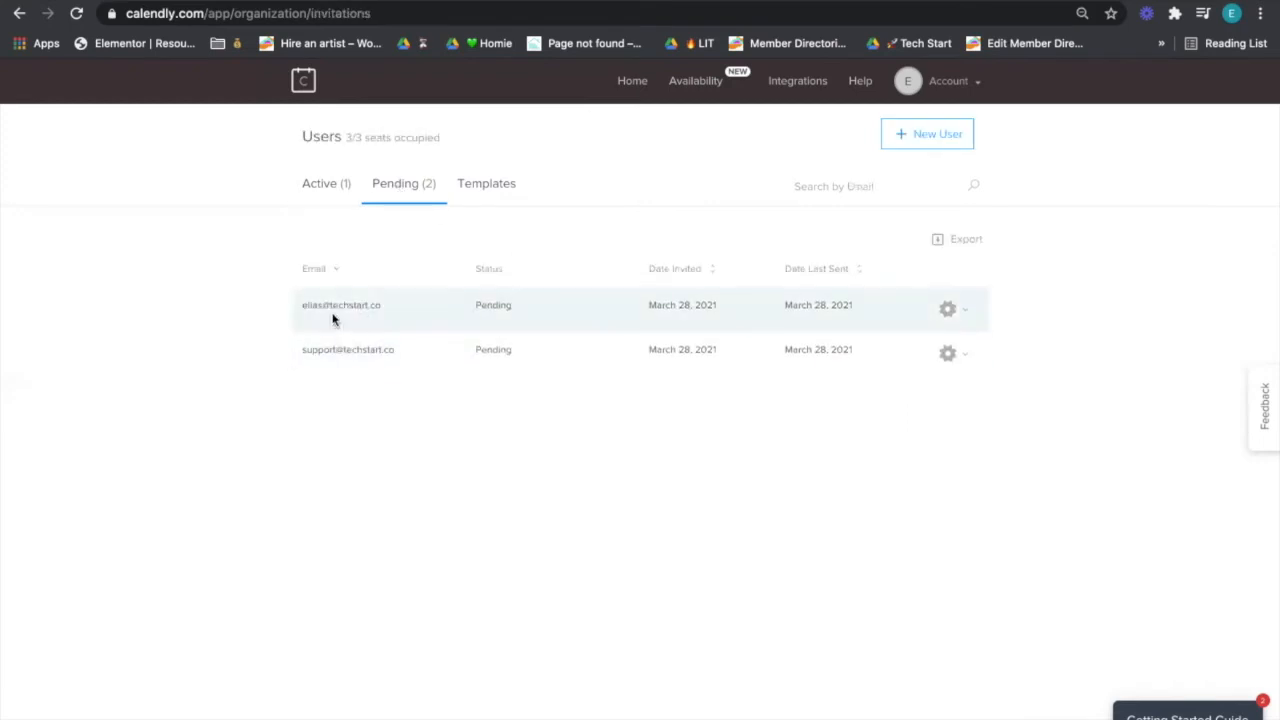
click(955, 311)
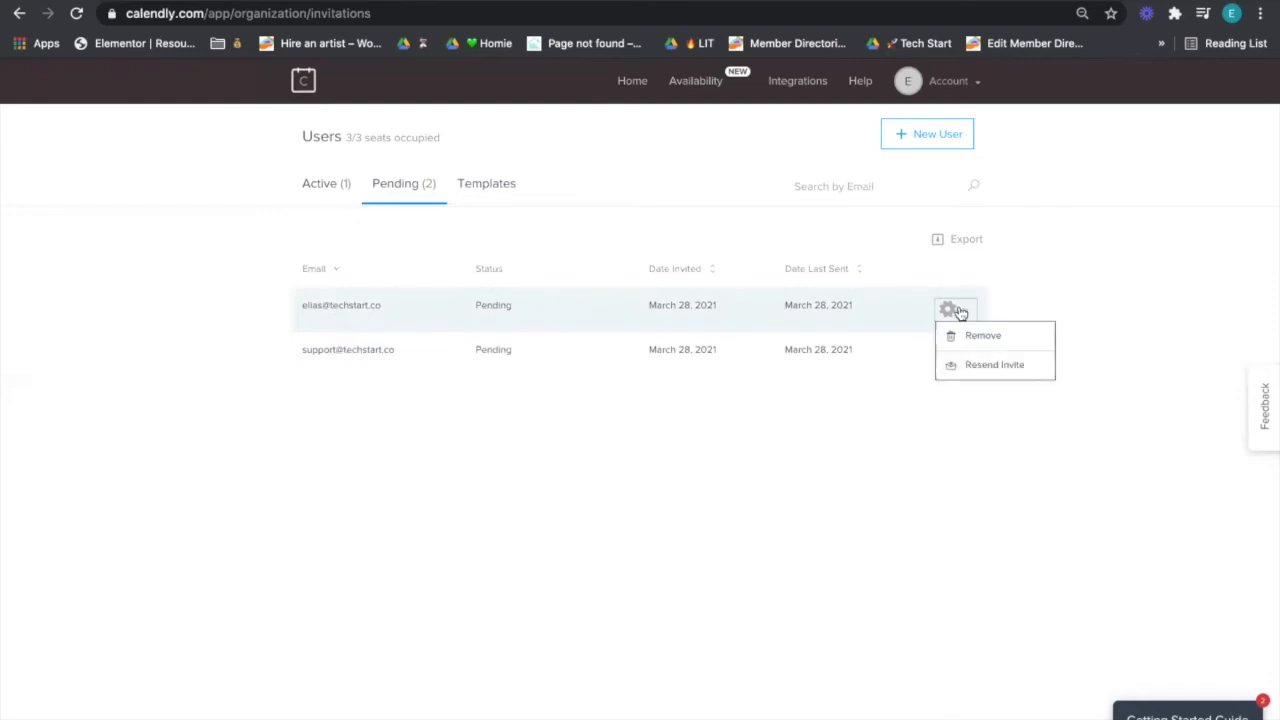
click(975, 385)
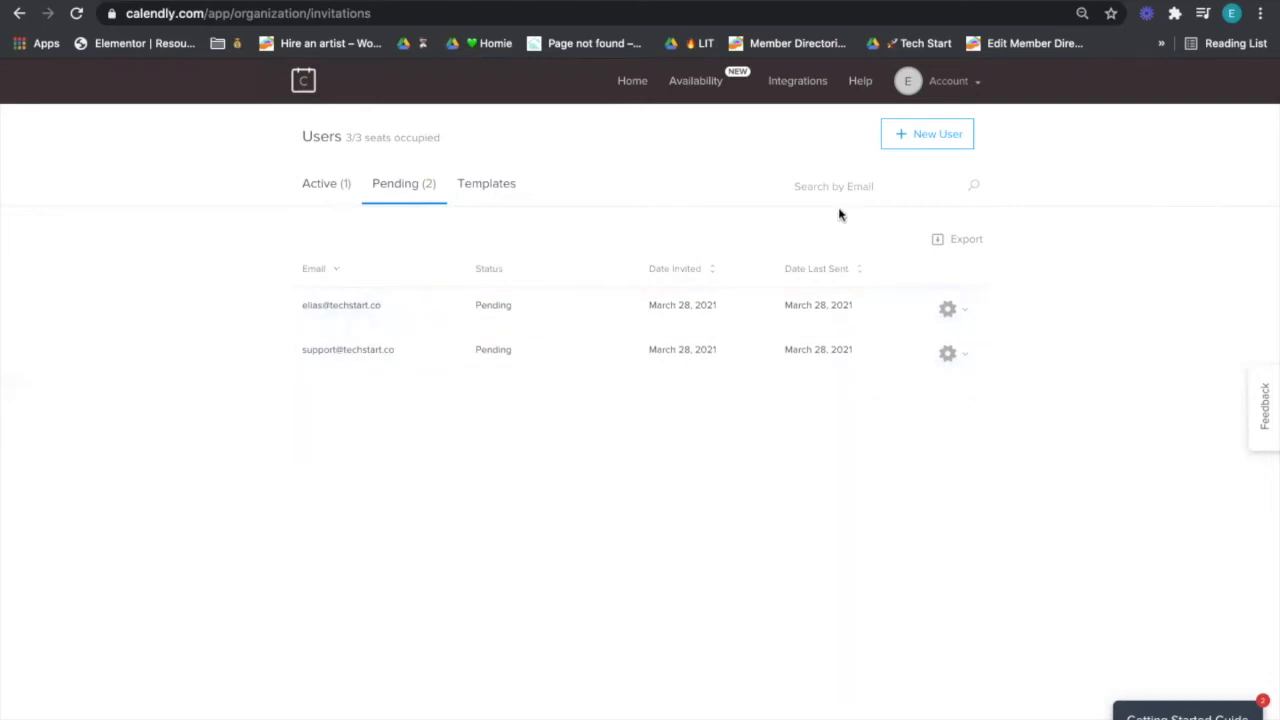
click(633, 89)
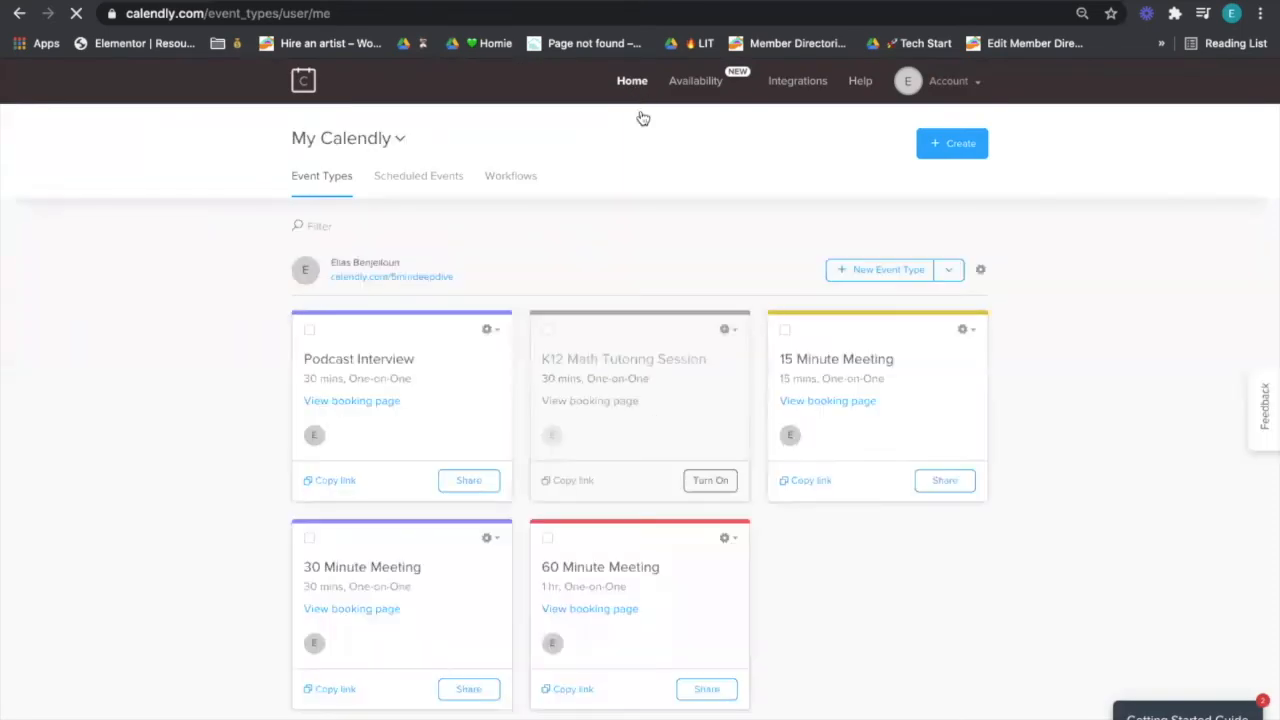
- Start a new team named 'New Startup Idea' with team page new-startup-idea
click(960, 149)
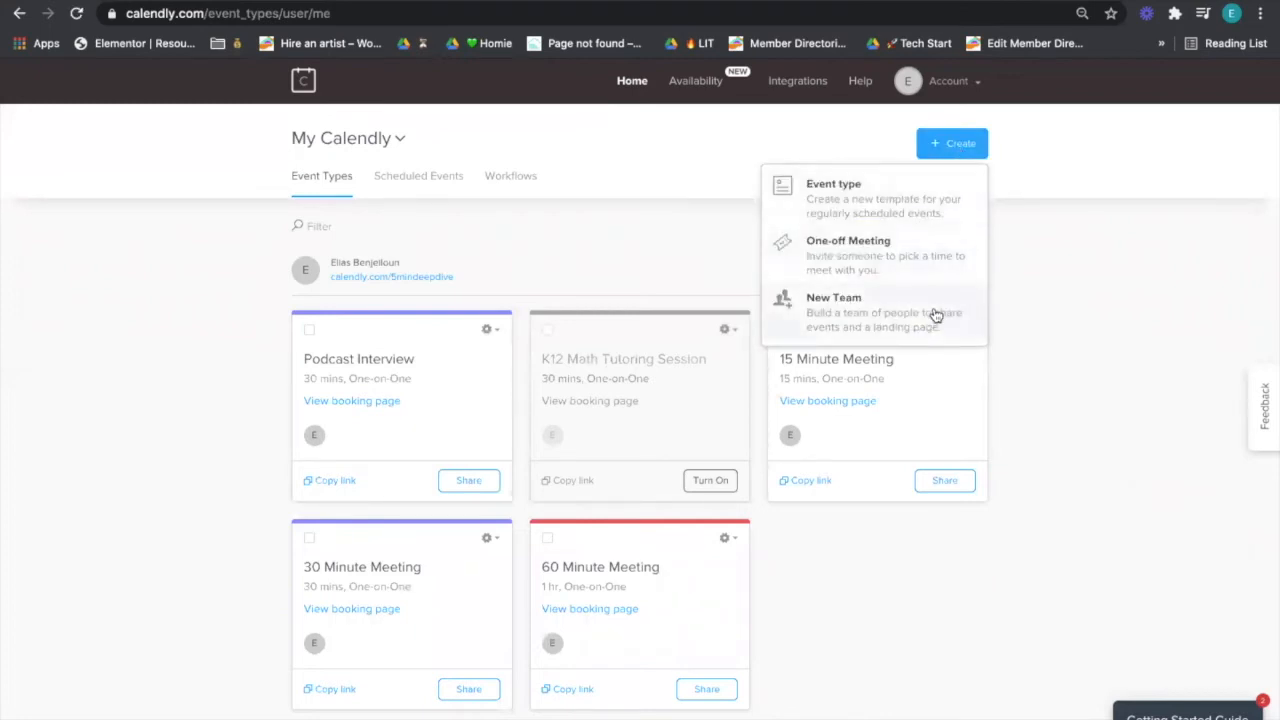
click(835, 330)
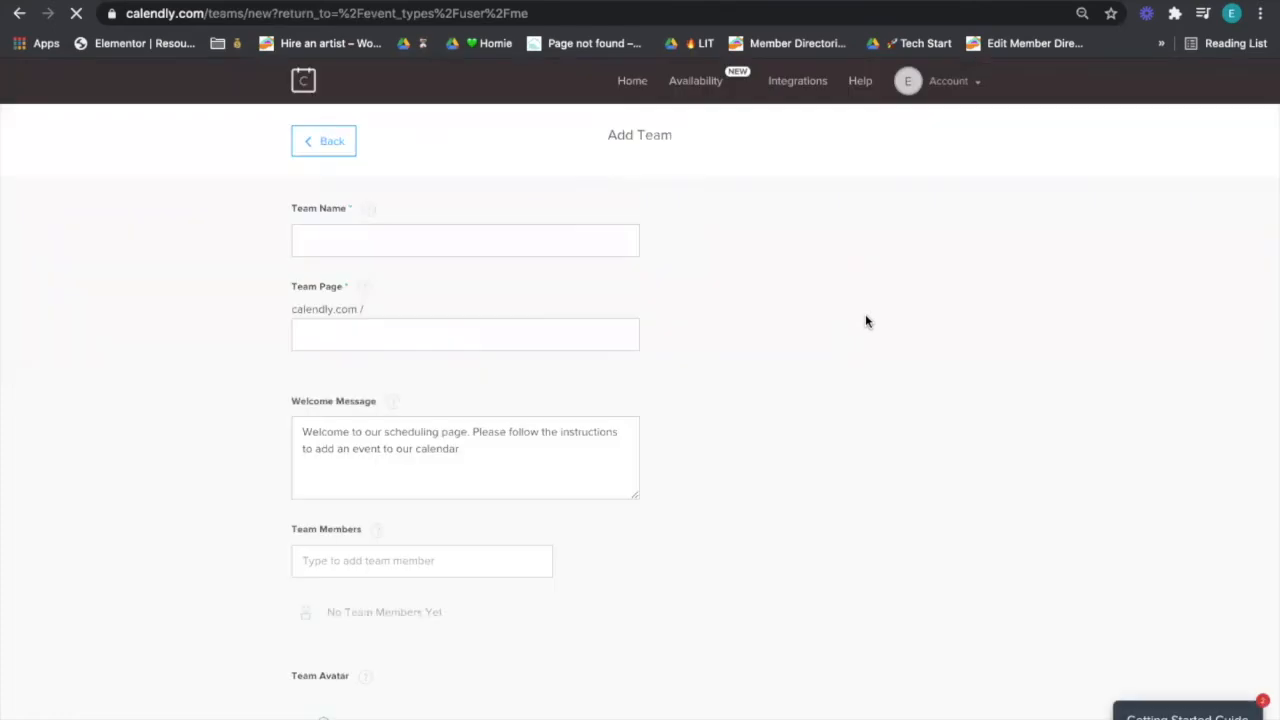
click(601, 247)
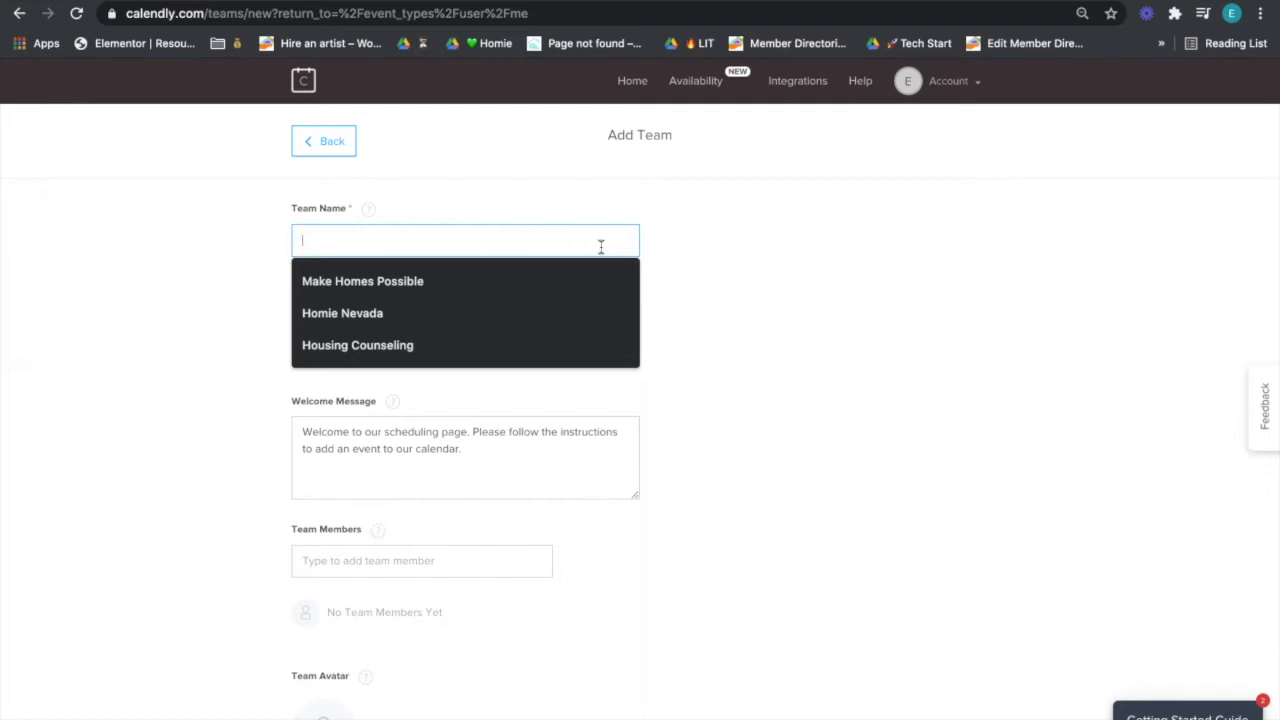
text(New Startup Idea)
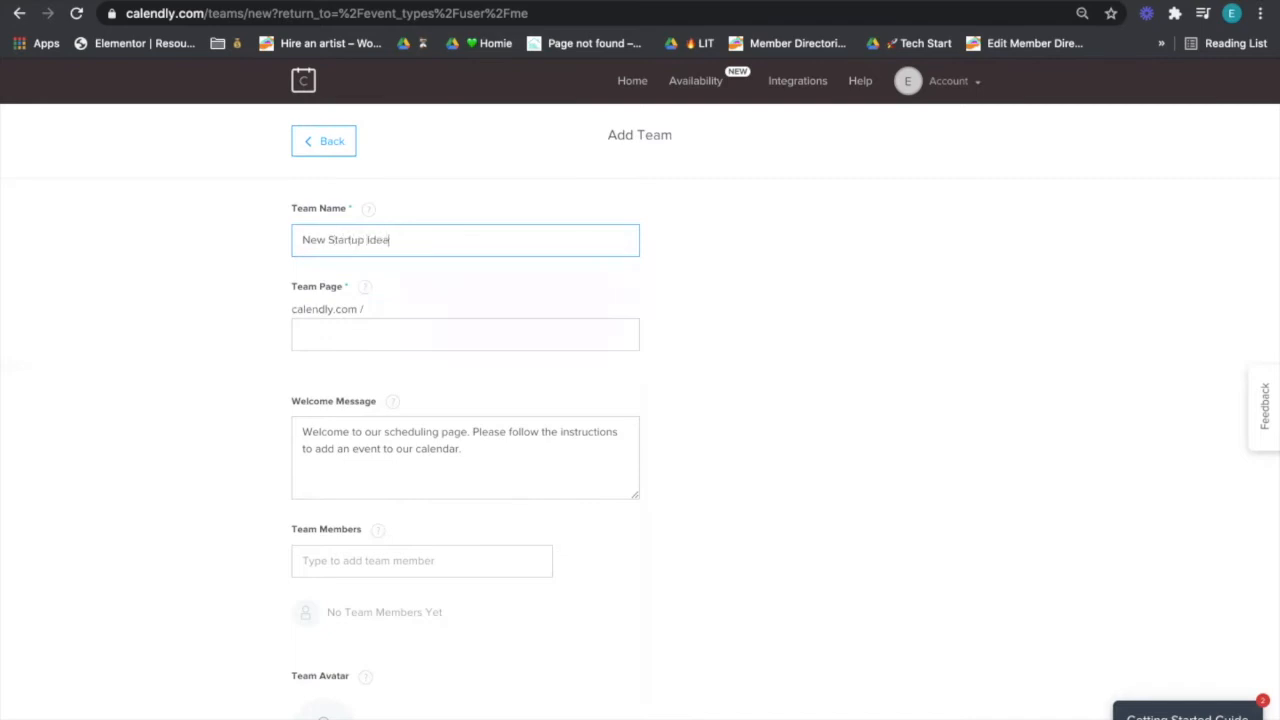
key(Tab)
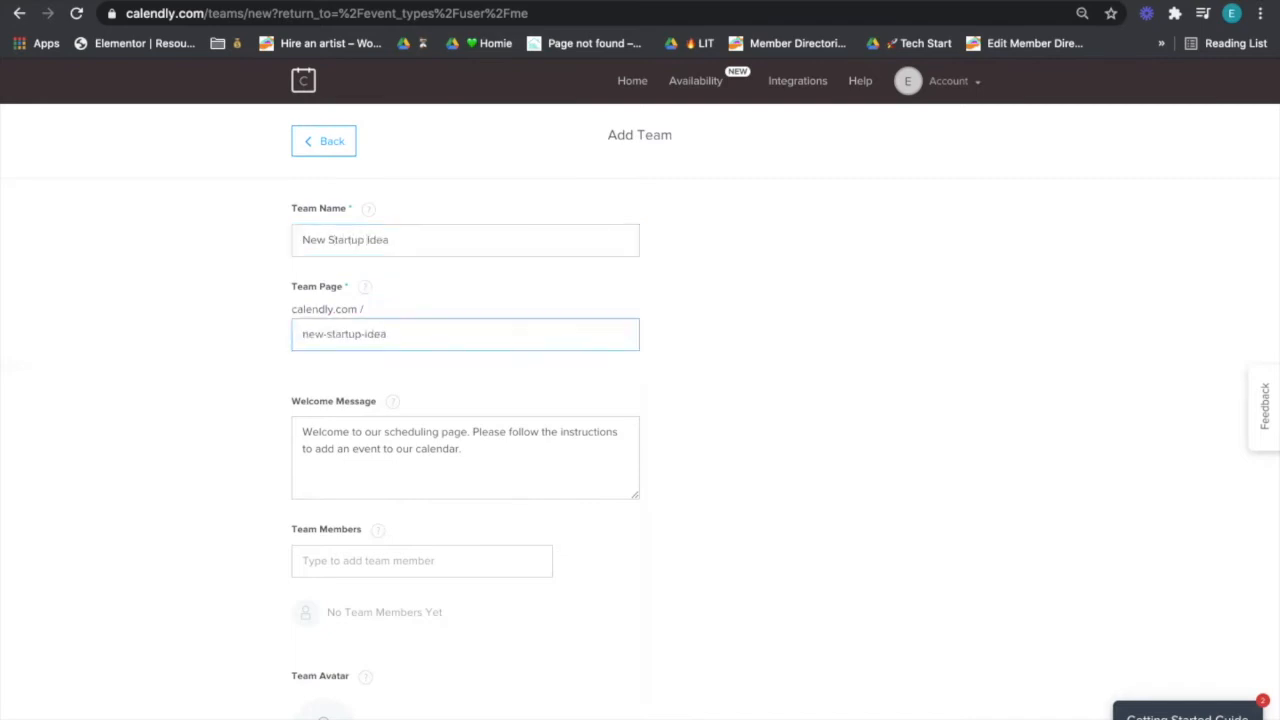
key(Tab)
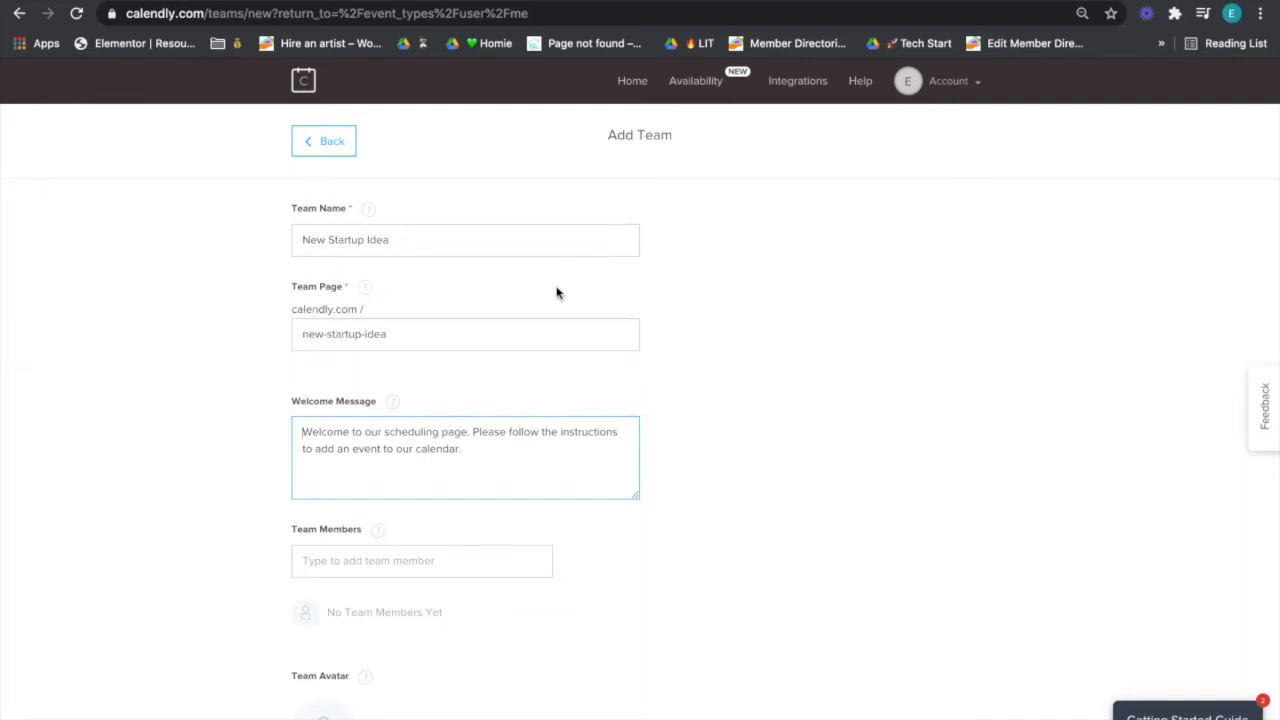
- Clear the team's default welcome message so it is empty
click(513, 411)
click(514, 431)
key(super+a)
key(BackSpace)
scroll(514, 431, down, 1)
scroll(476, 306, down, 4)
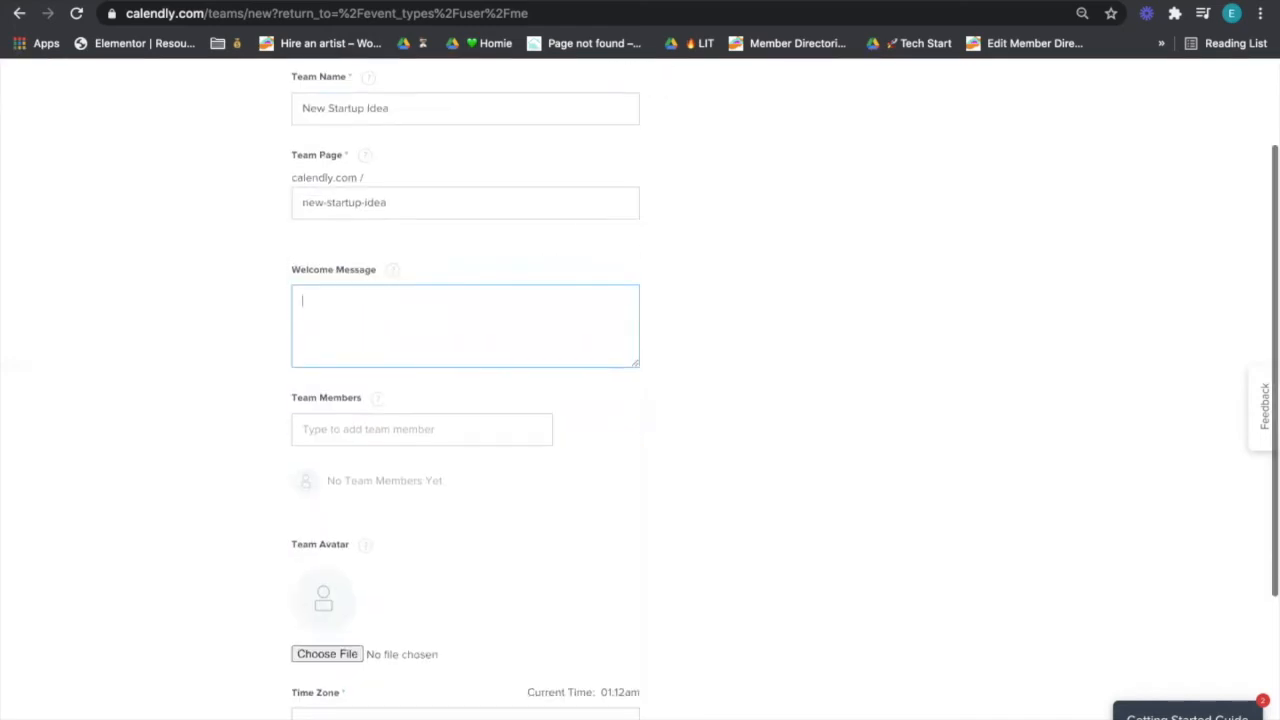
- Add the invited user and the account owner as team members, then create the team
click(476, 306)
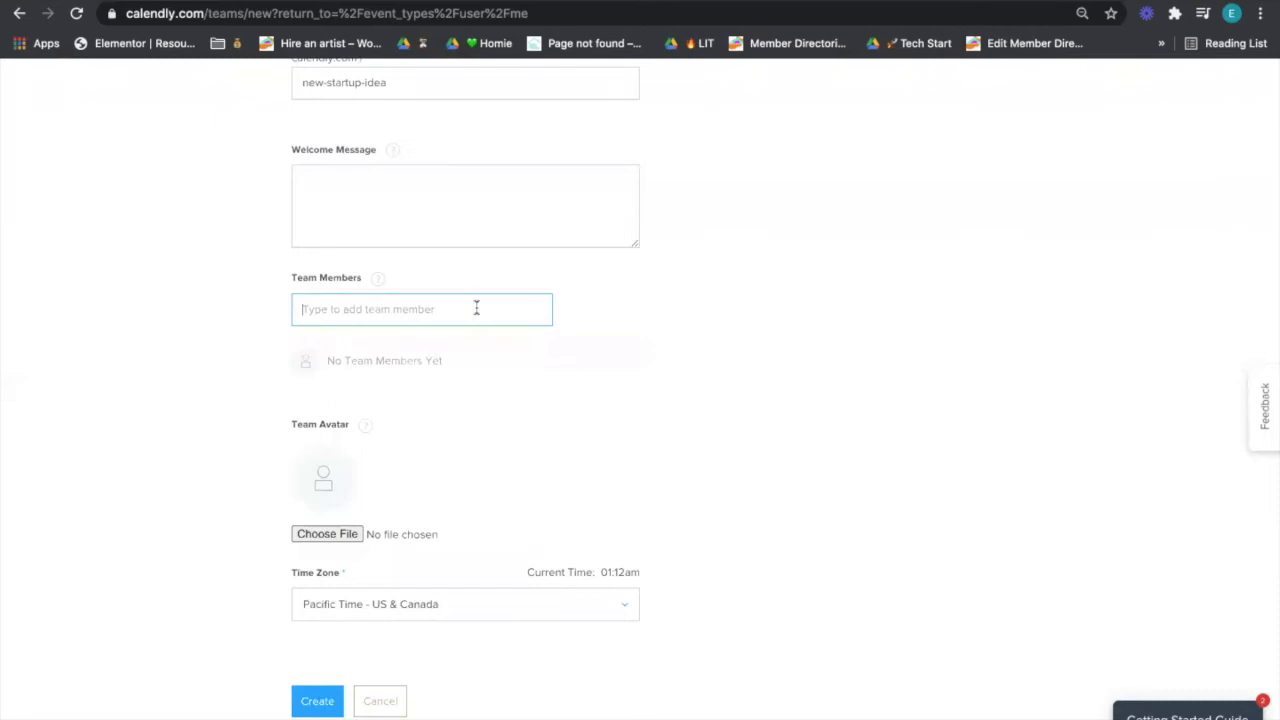
text(elias)
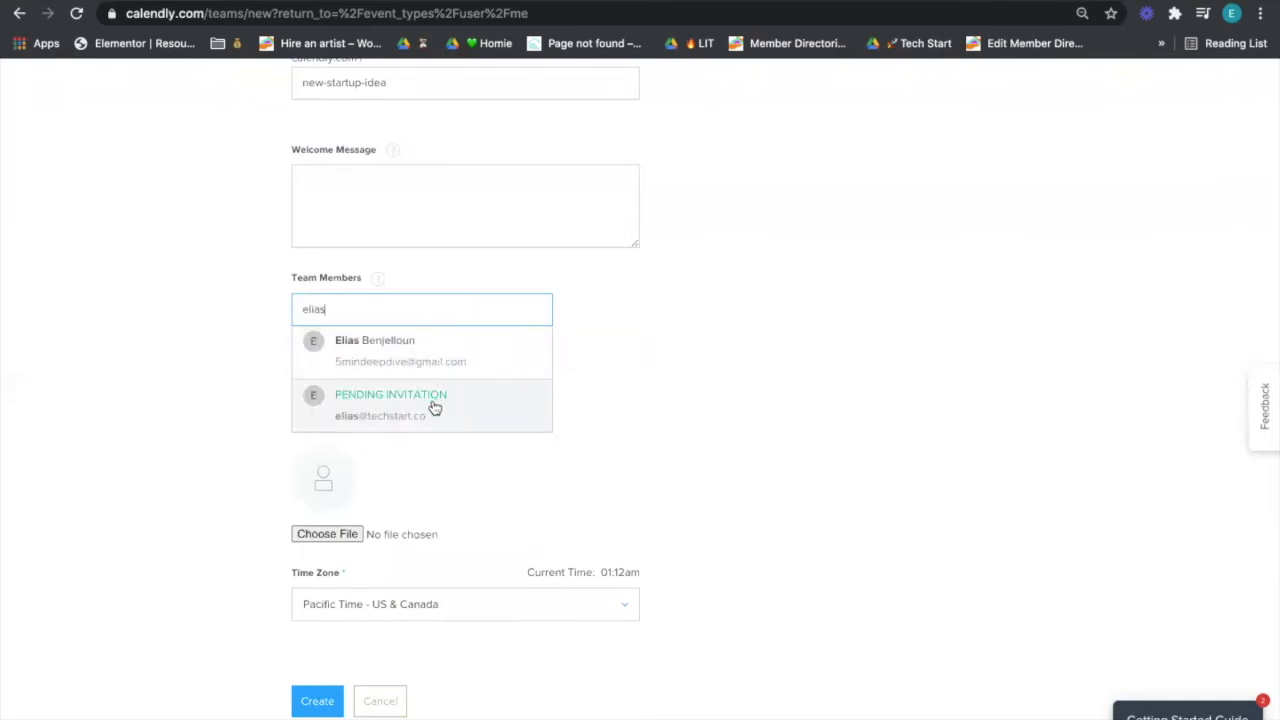
click(355, 420)
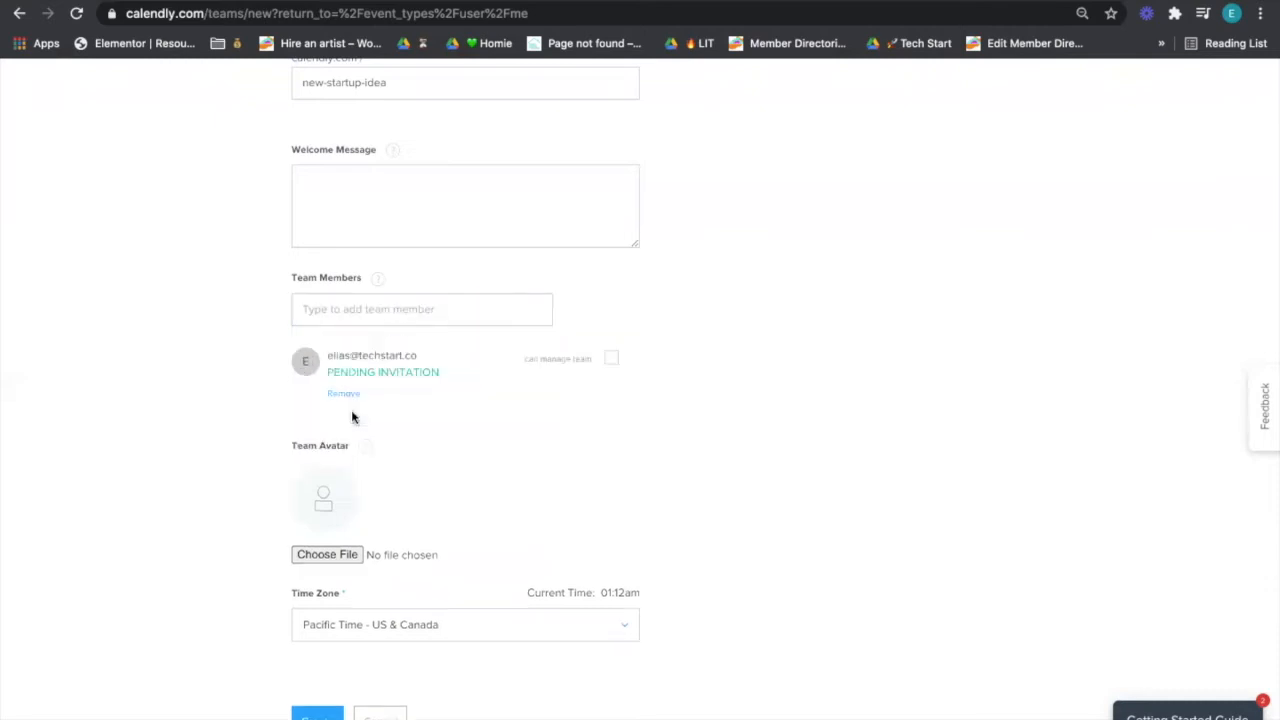
click(337, 306)
text(elias)
click(423, 351)
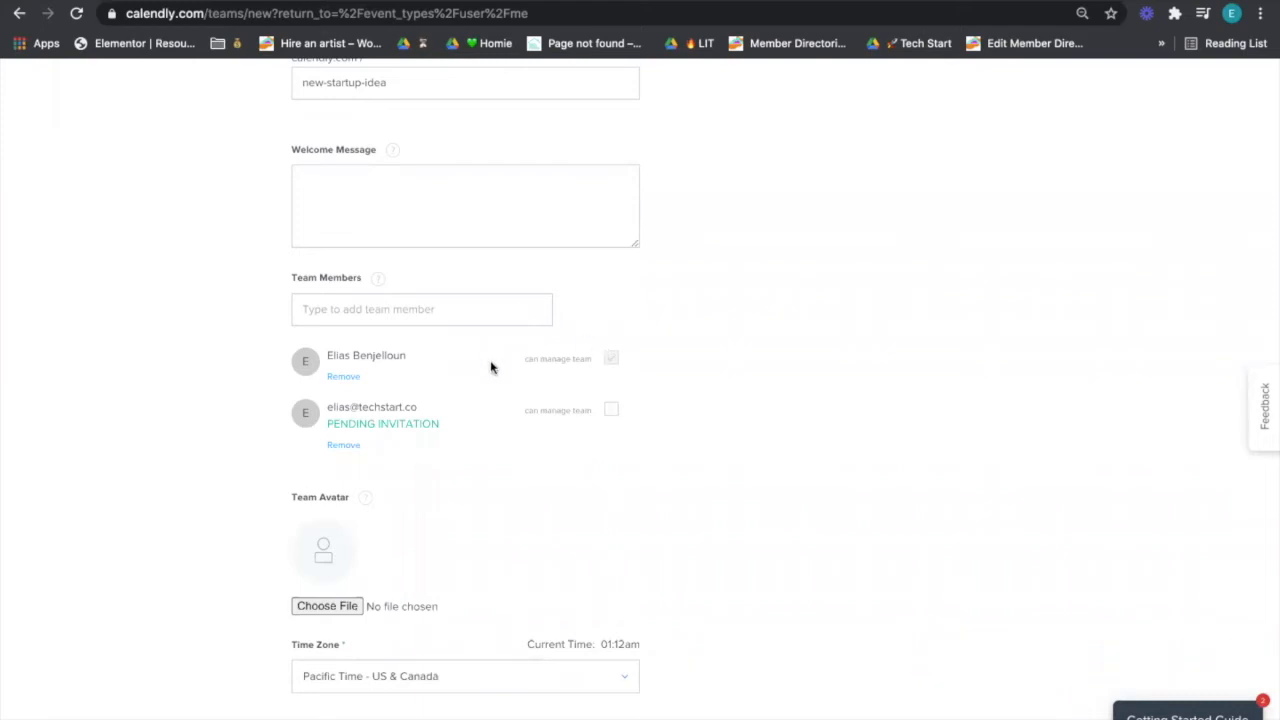
scroll(610, 378, down, 1)
scroll(608, 376, down, 1)
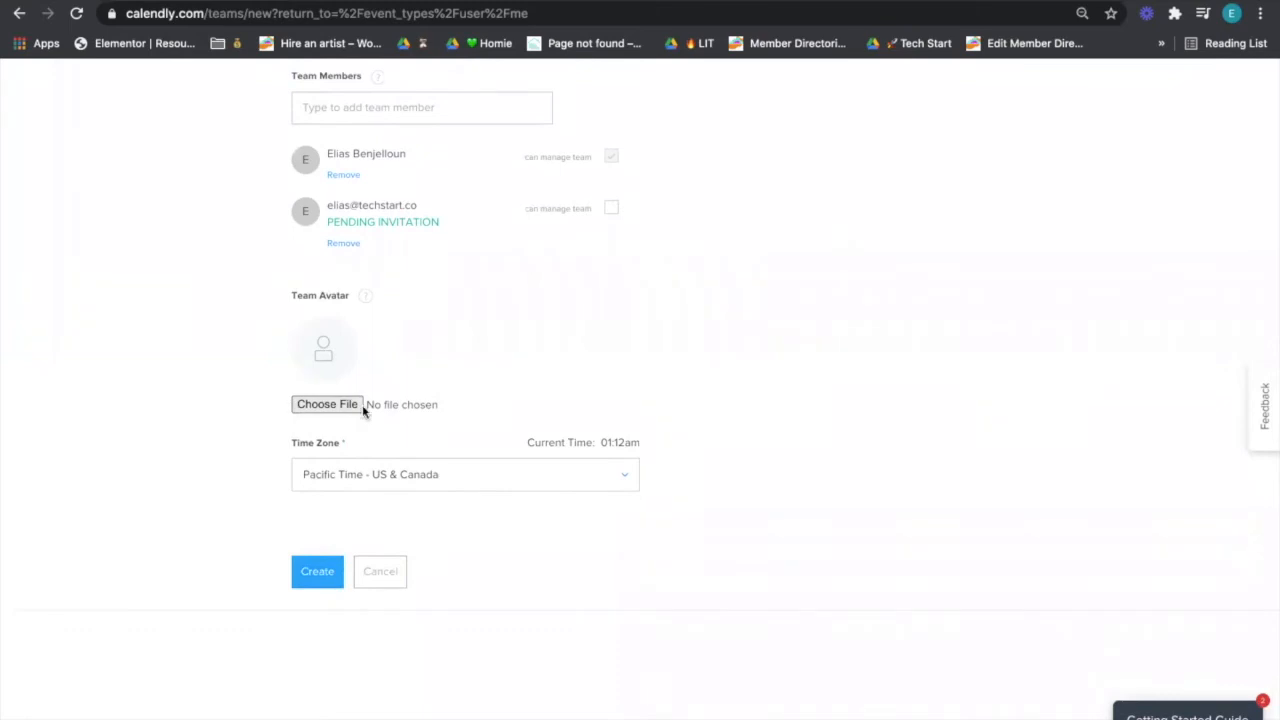
click(316, 571)
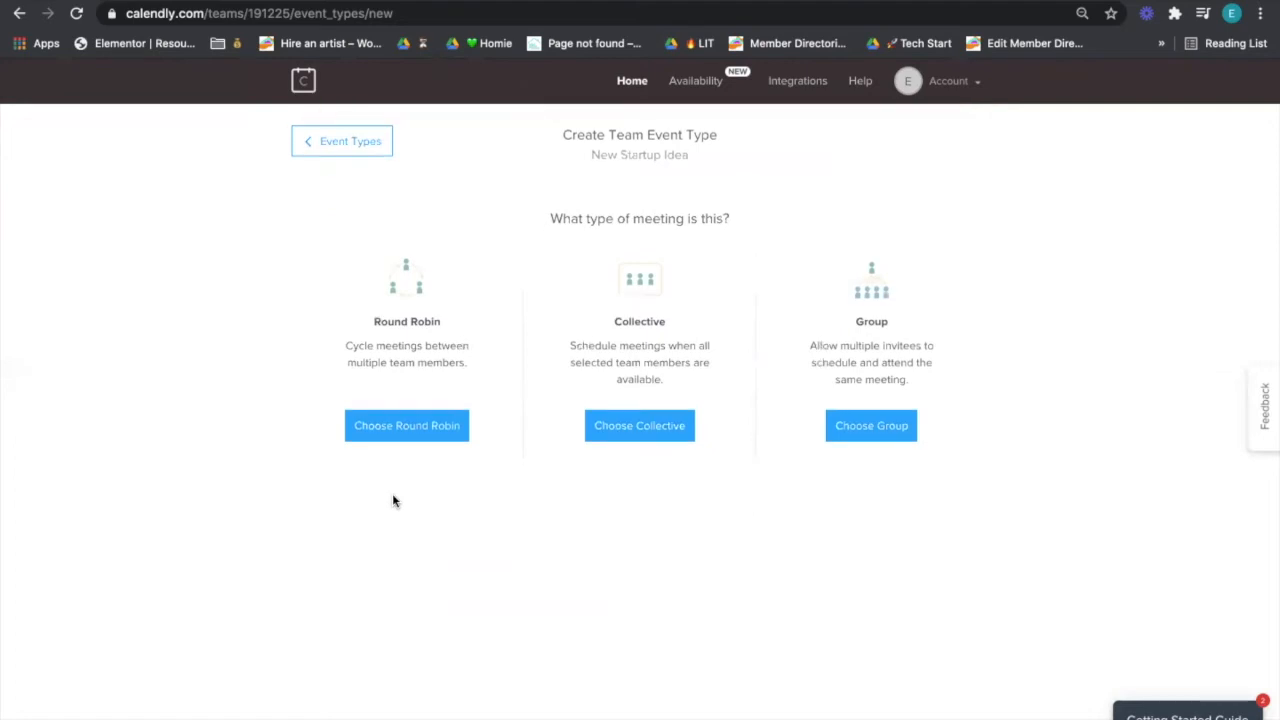
- Create a Collective event named 'Startup Standup' with link startup-standup and save its details
click(614, 432)
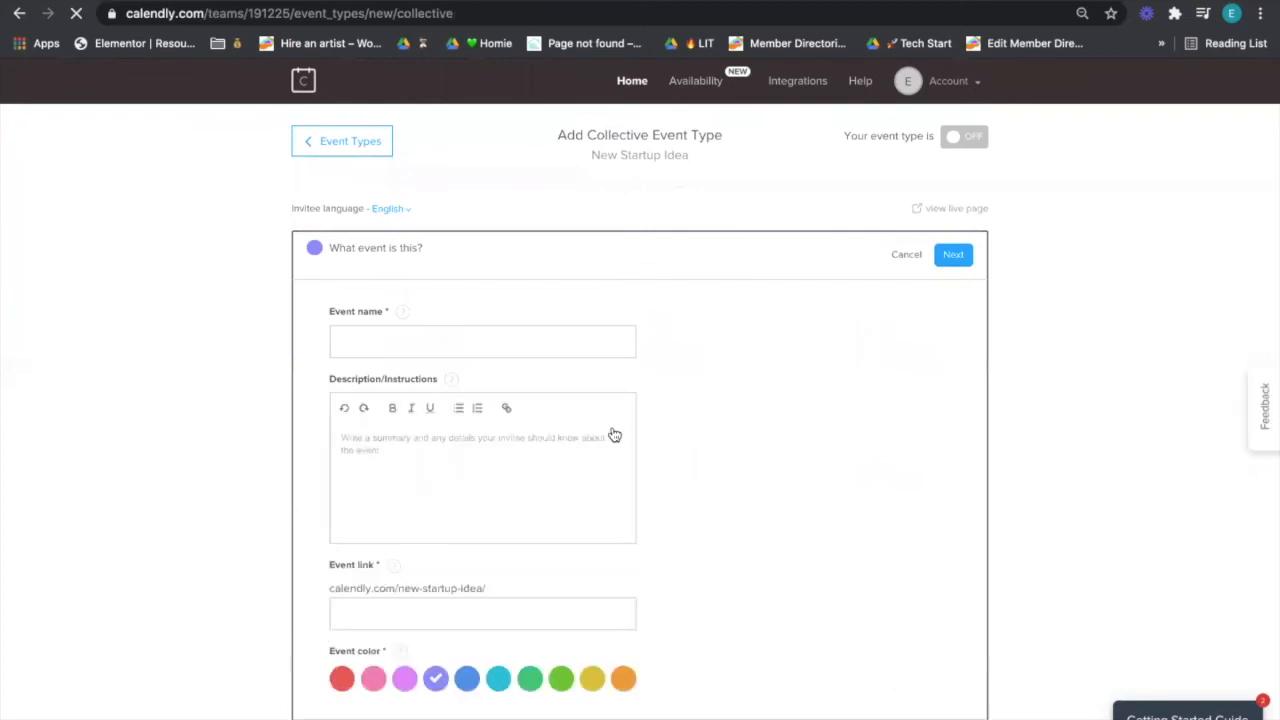
click(585, 335)
text(St)
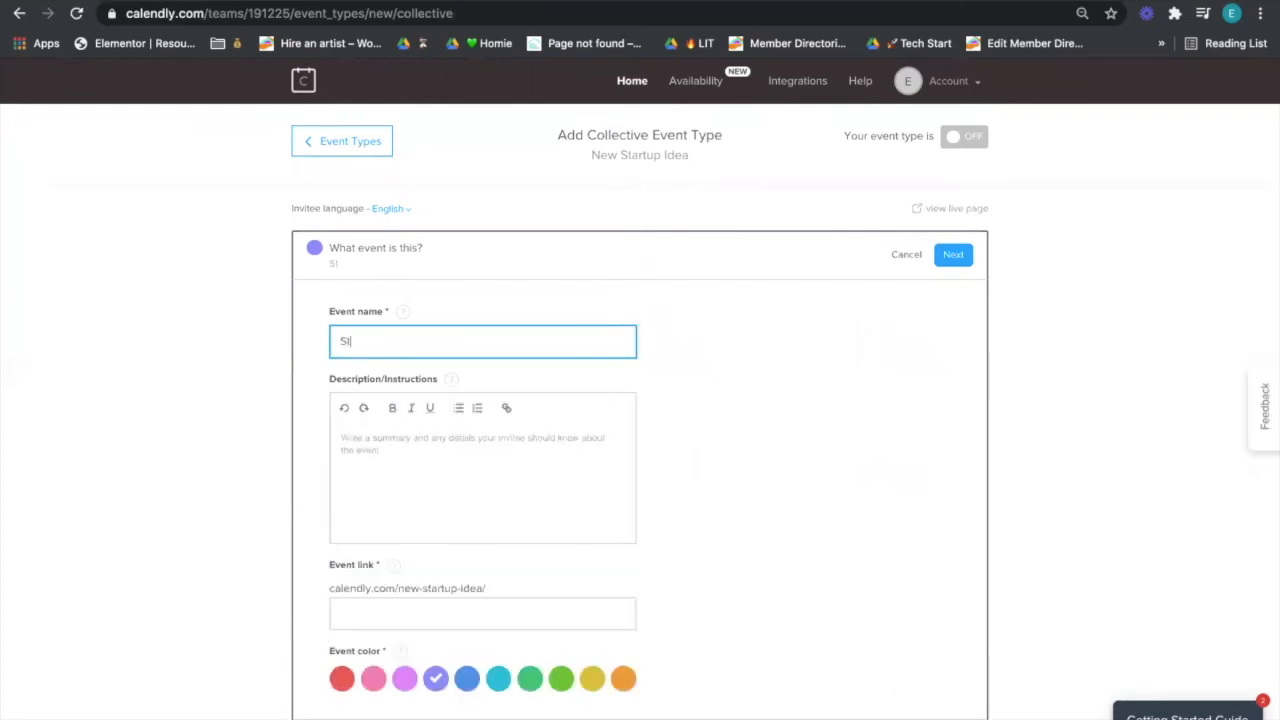
text(artup Standup)
key(Tab)
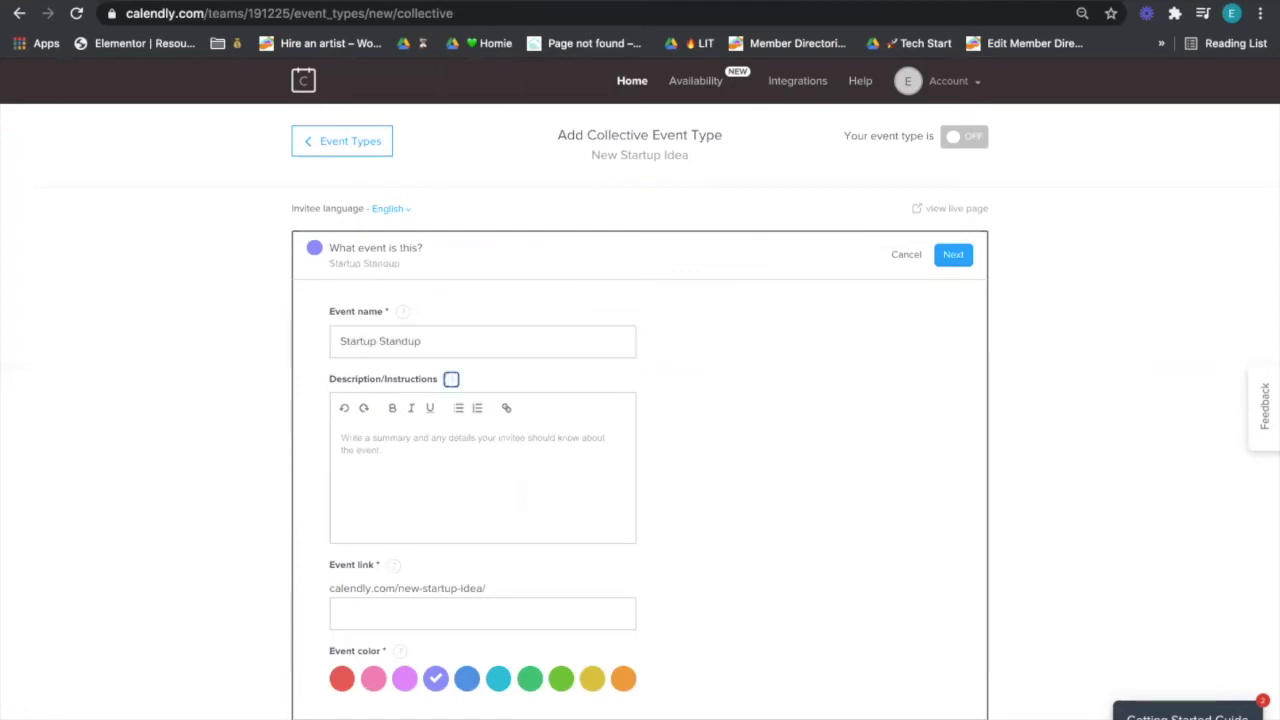
scroll(591, 471, down, 1)
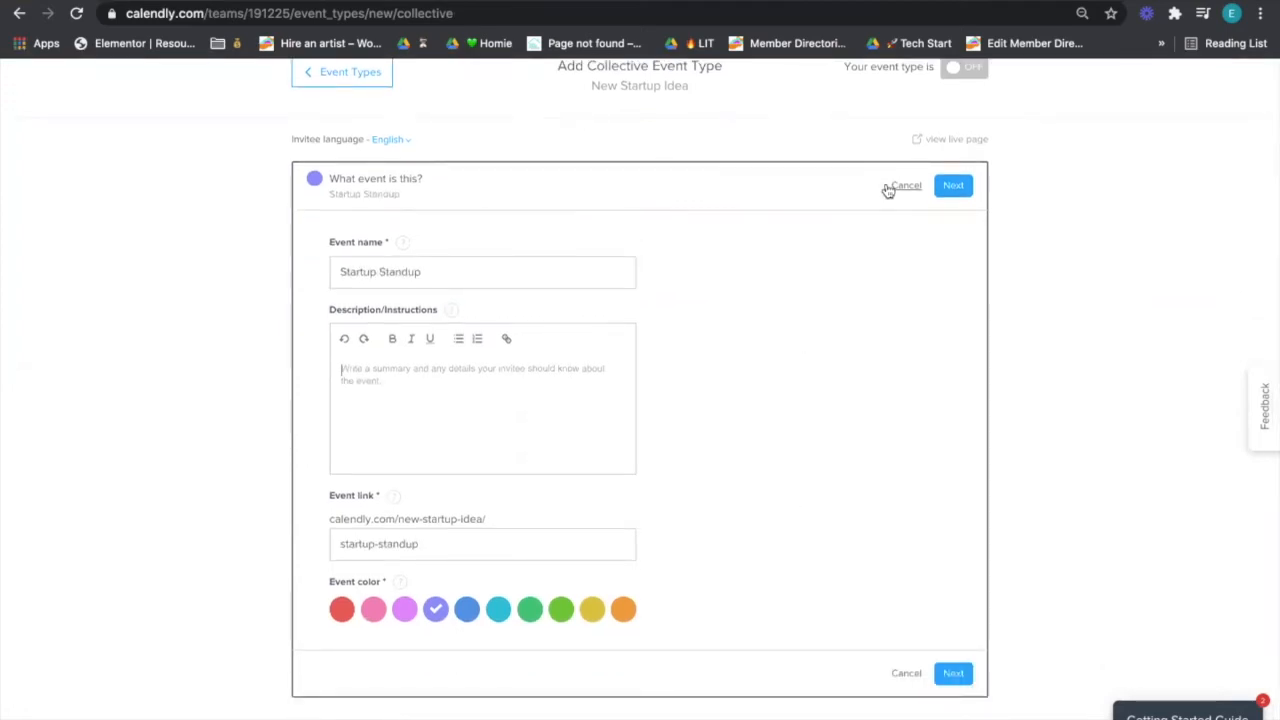
click(954, 187)
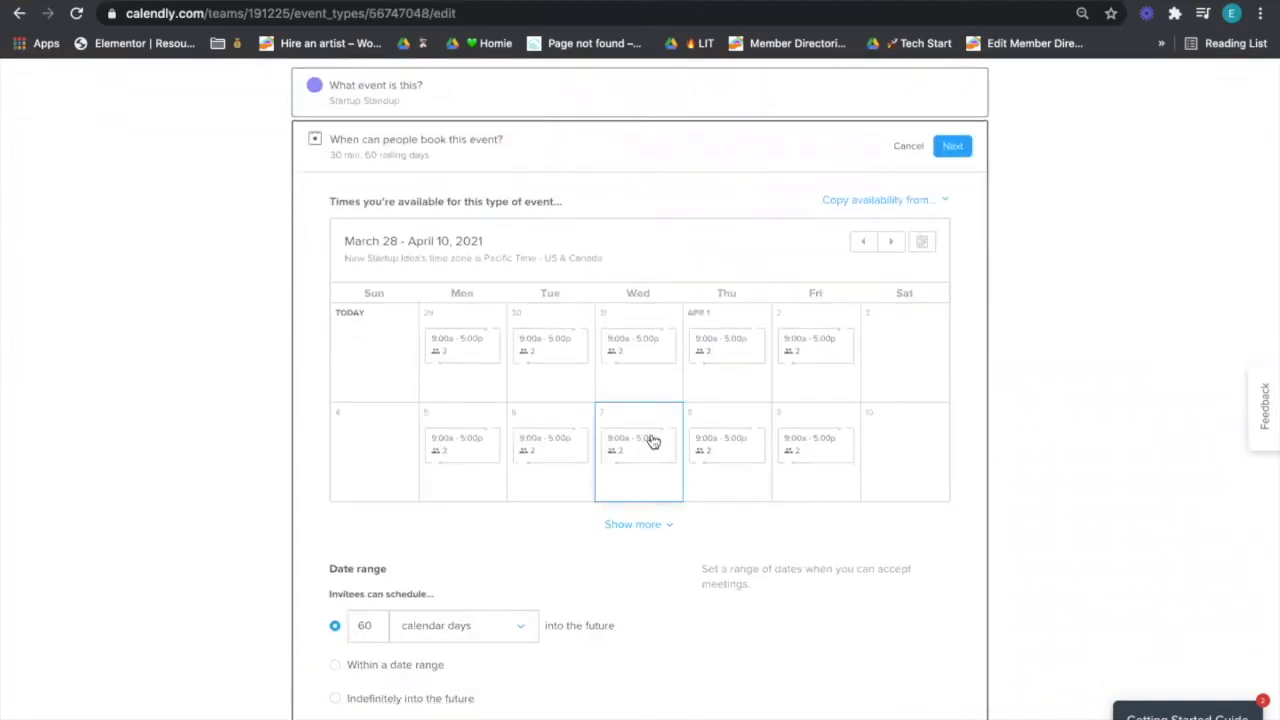
- Open the Edit Availability dialog for Monday, March 29, showing 9:00 am–5:00 pm
scroll(652, 441, down, 1)
scroll(652, 441, up, 1)
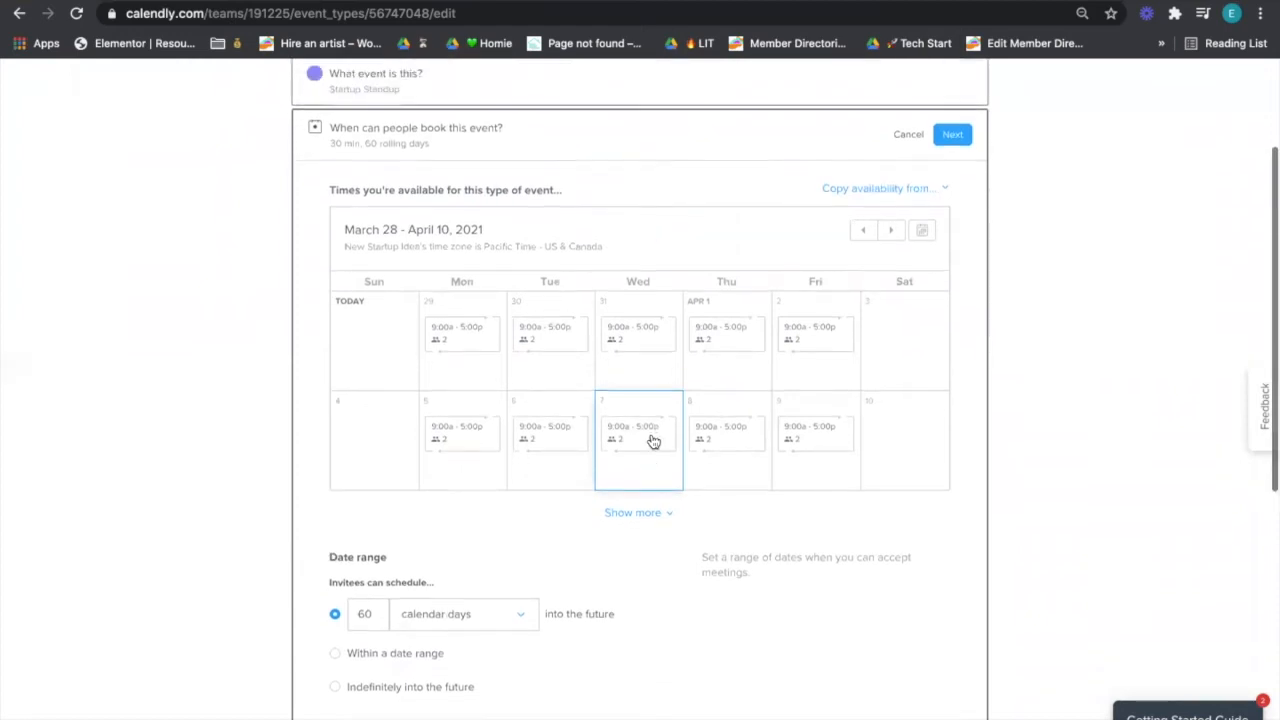
scroll(652, 441, down, 2)
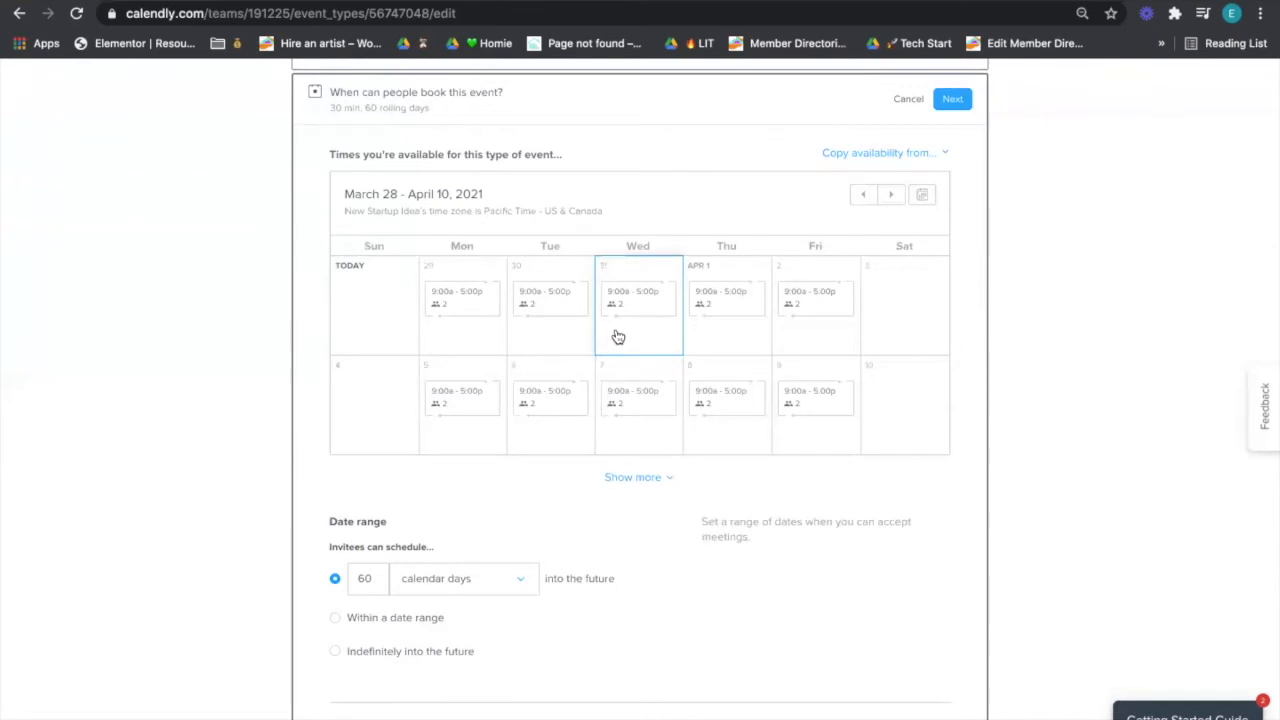
click(481, 298)
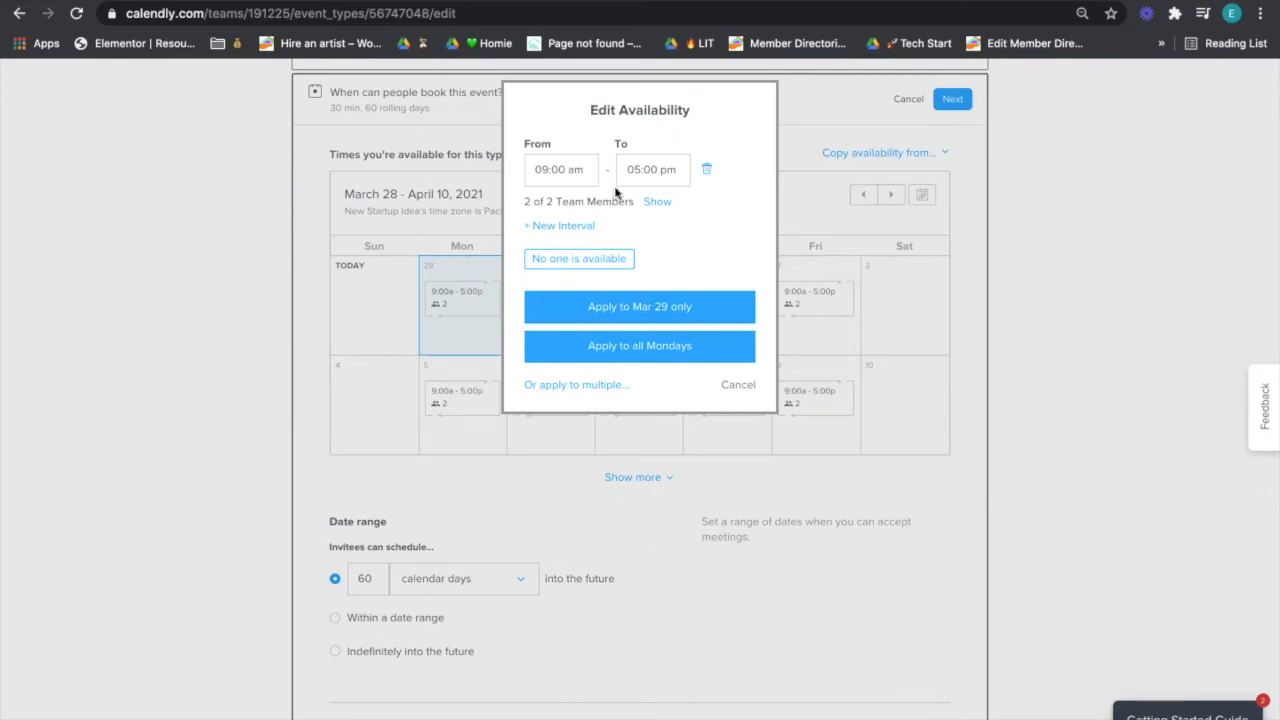
- Set every Monday's availability to 7:00 am–7:00 pm
click(645, 170)
text(10am)
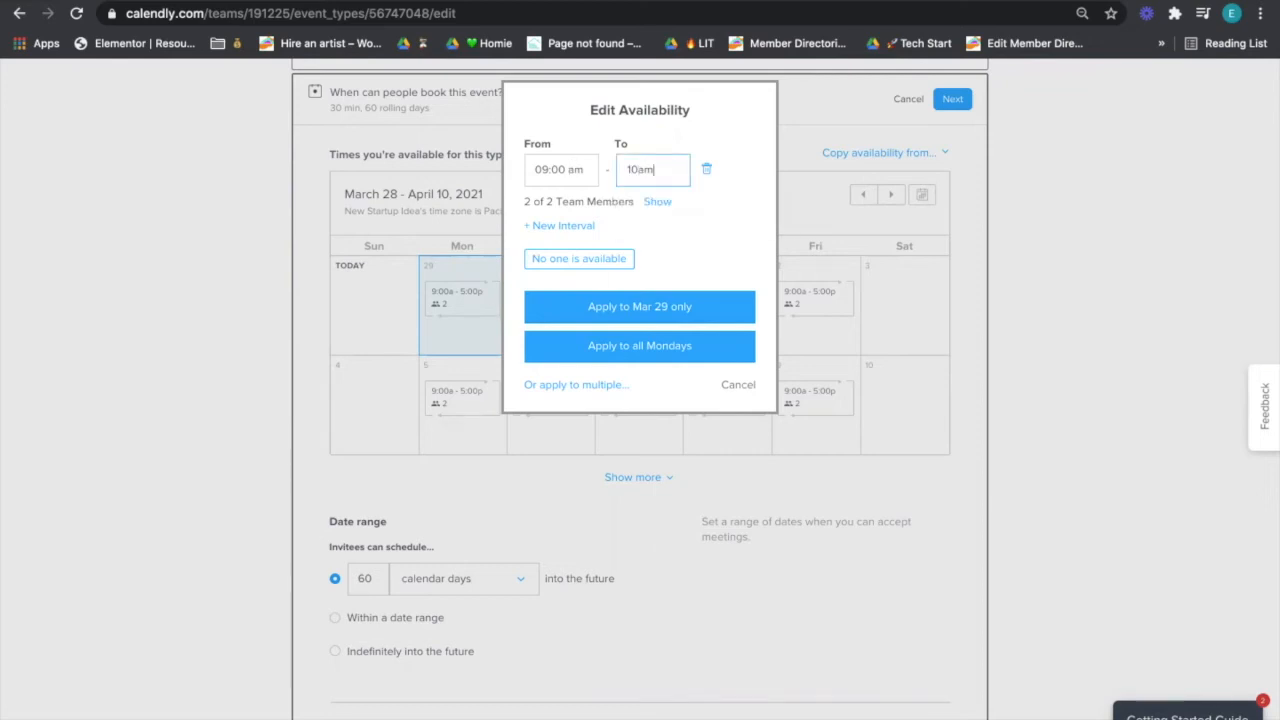
key(Return)
click(545, 158)
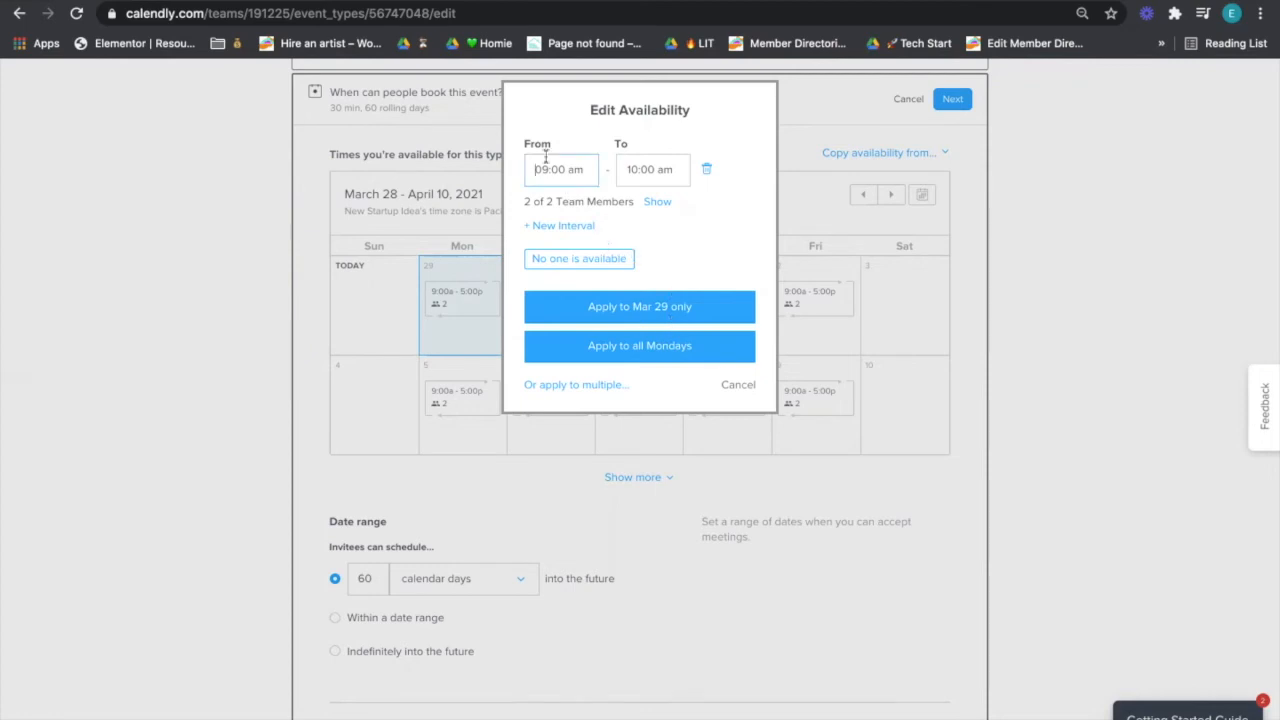
click(626, 166)
key(ctrl+a)
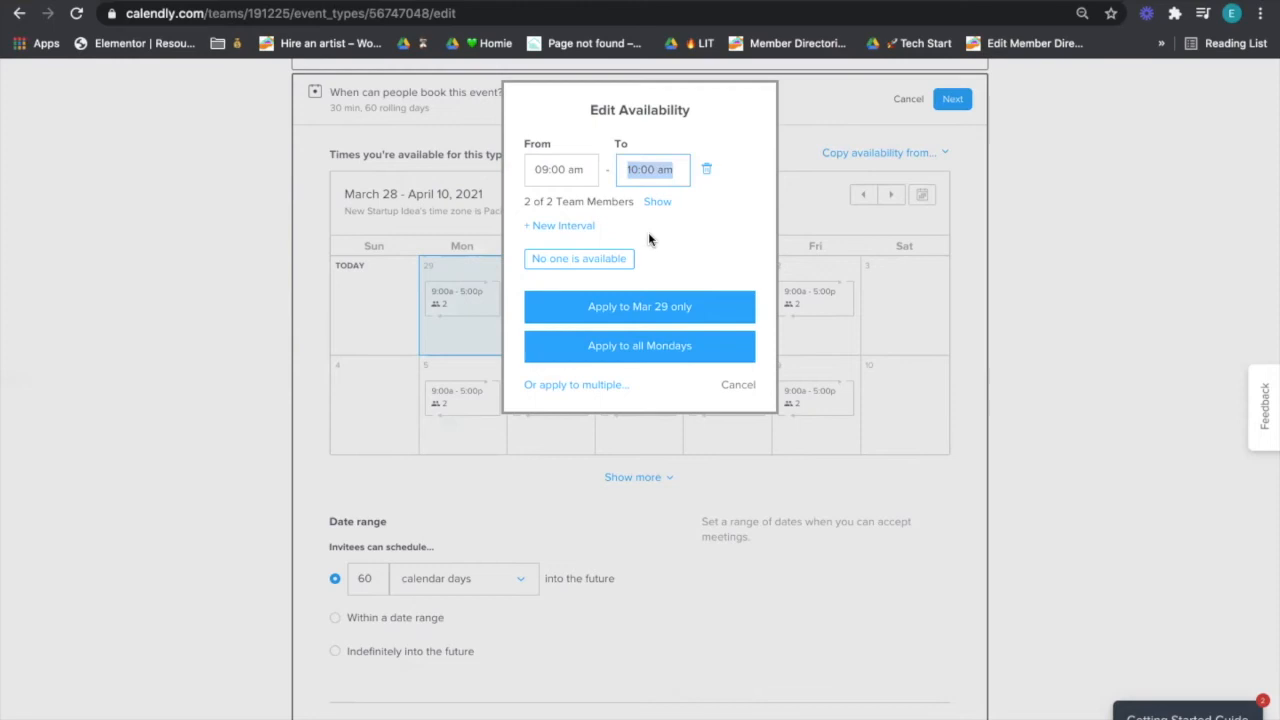
click(574, 160)
key(ctrl+a)
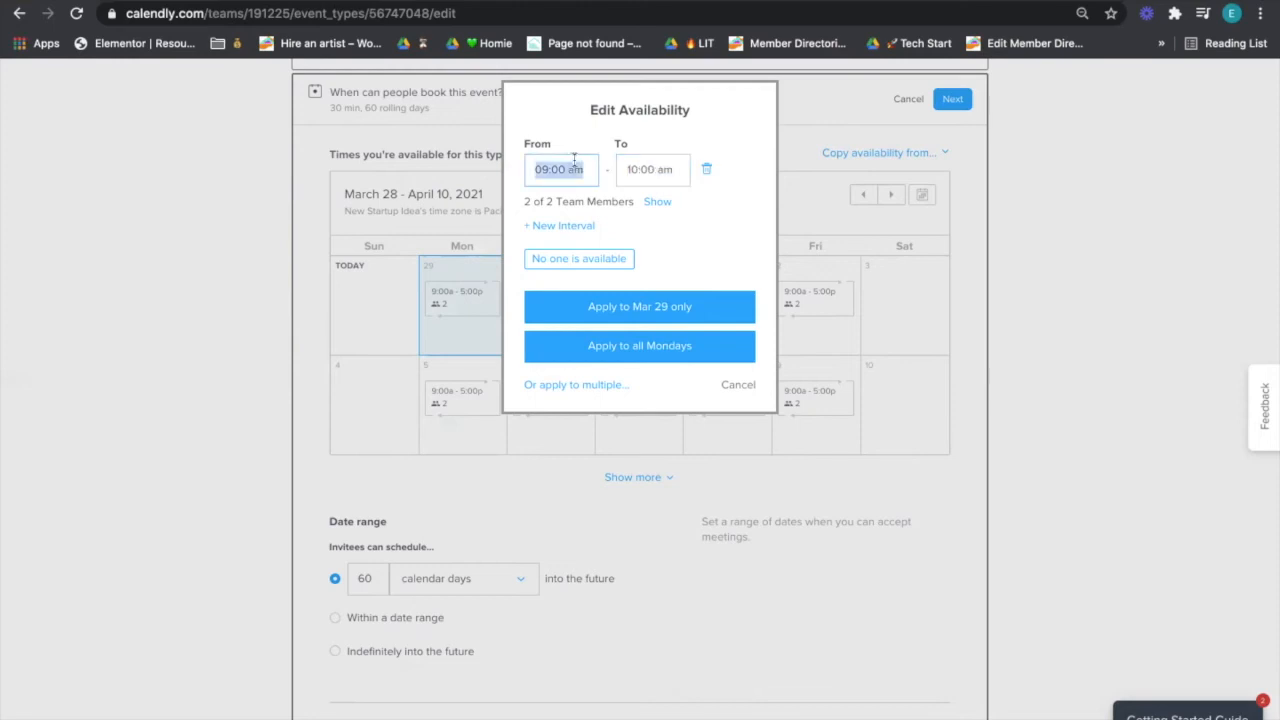
text(7:00 a)
key(Tab)
text(7:00 p)
key(Tab)
click(652, 346)
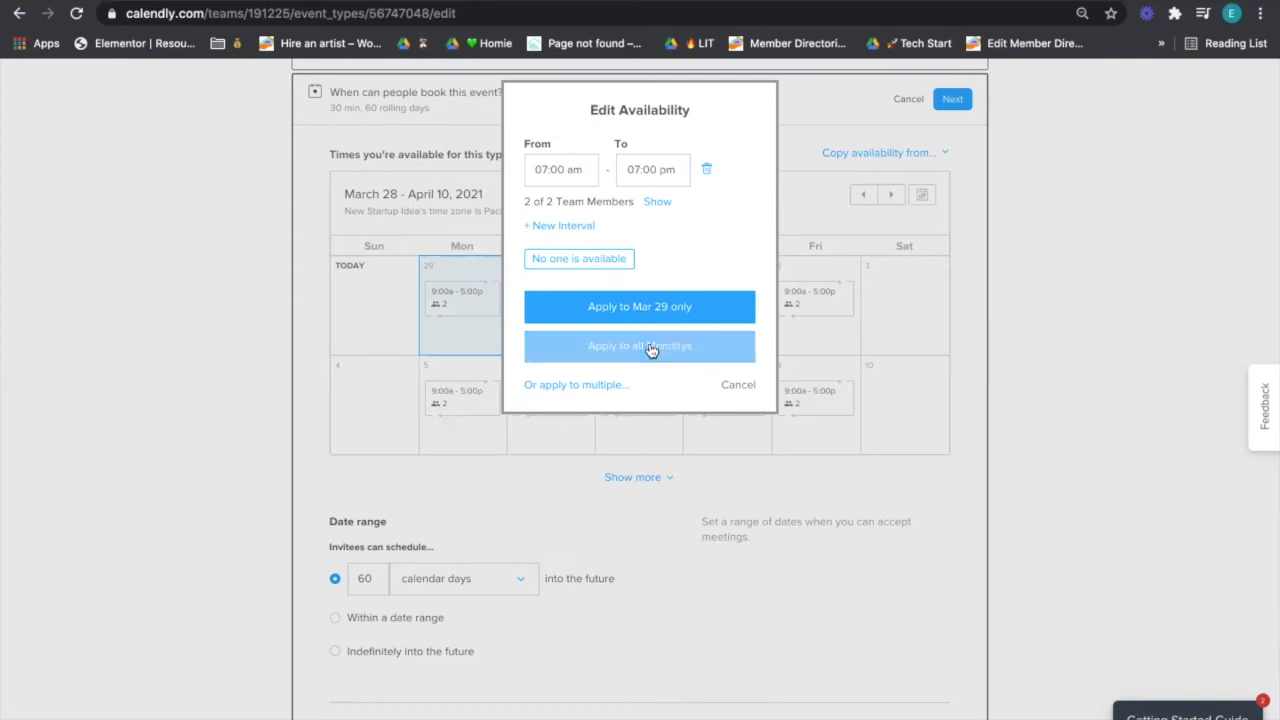
- Remove the 9–5 intervals so every Tuesday, Wednesday and Thursday is unavailable
click(524, 320)
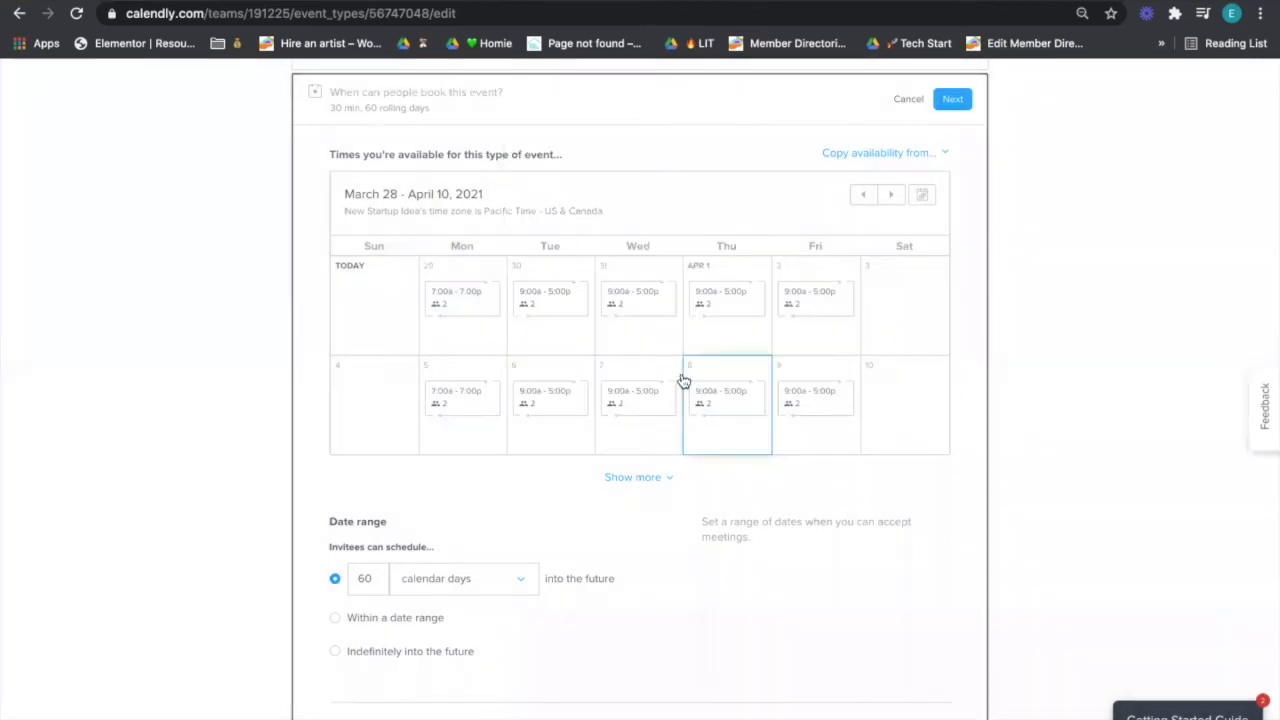
click(740, 386)
click(577, 339)
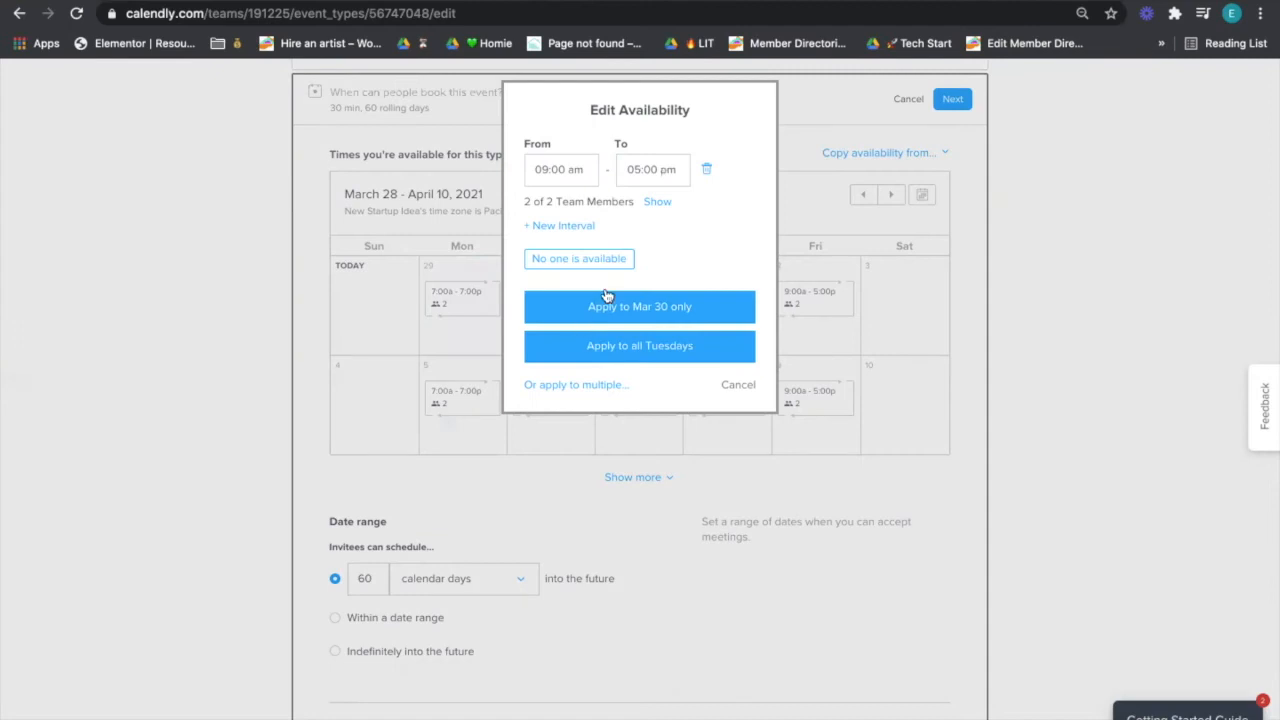
click(706, 170)
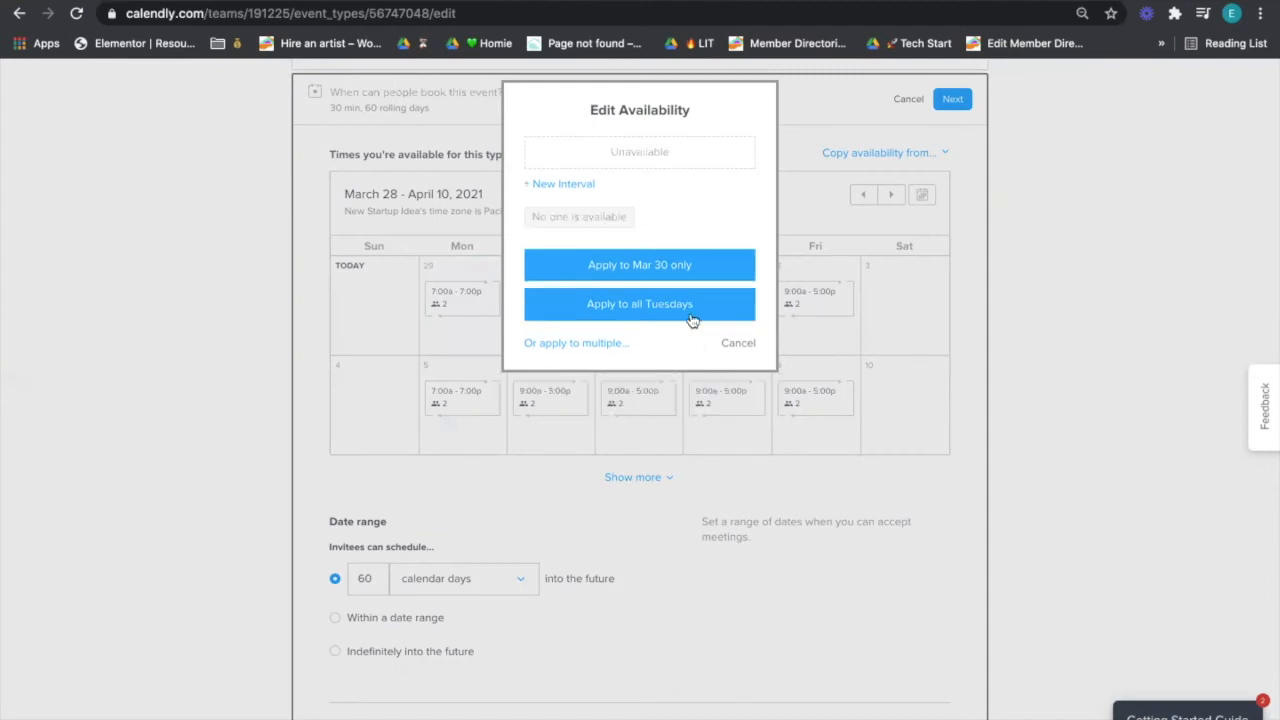
click(689, 316)
click(671, 339)
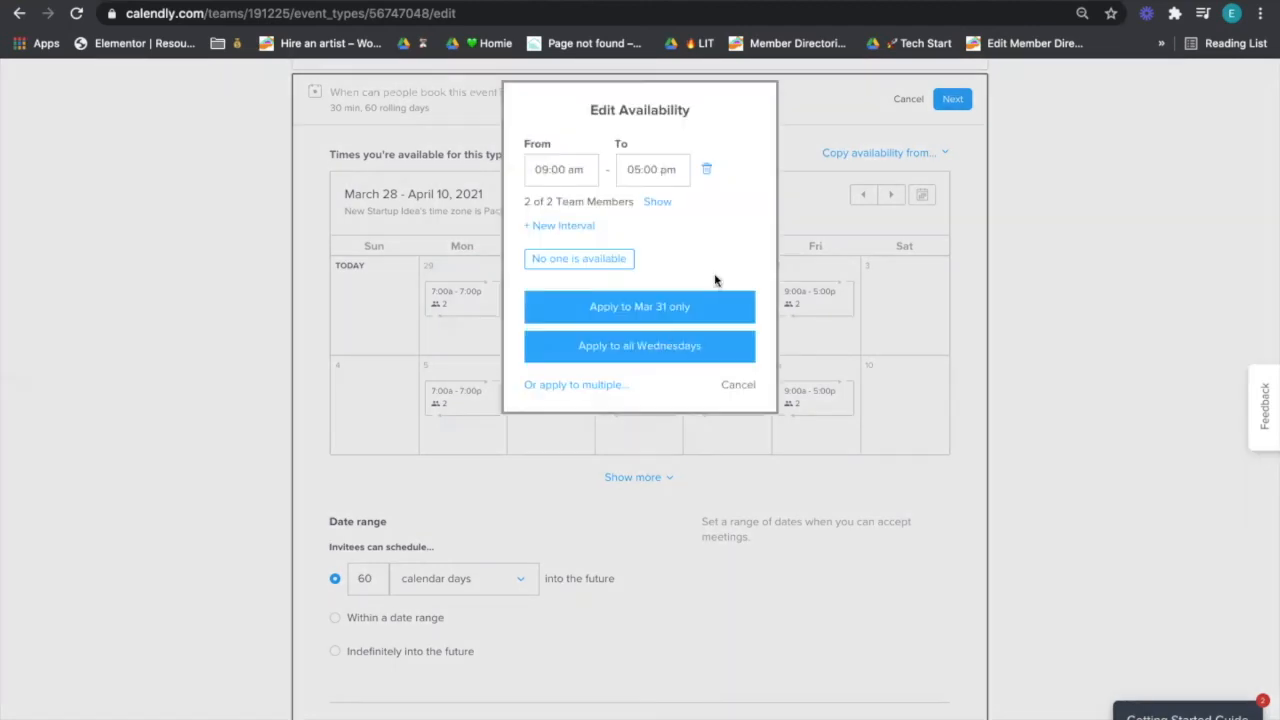
click(706, 170)
click(688, 305)
click(717, 305)
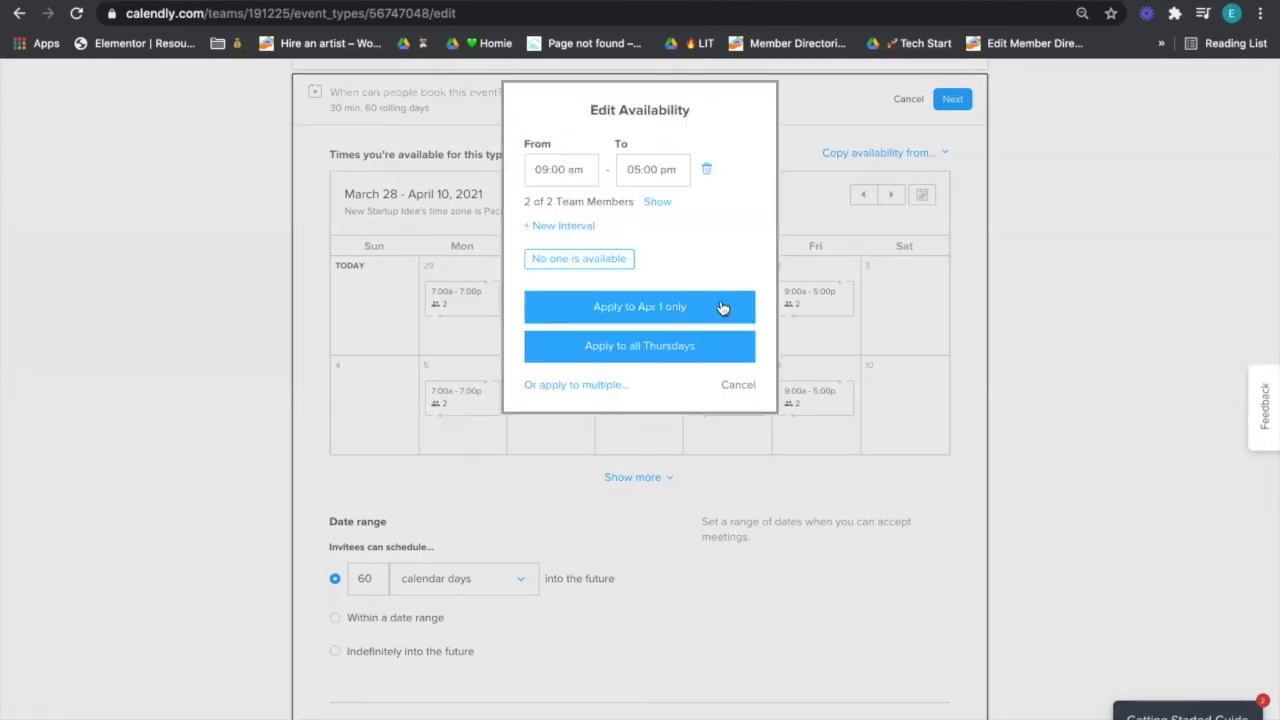
click(707, 170)
click(711, 303)
- Set every Friday's availability to 7:00 am–7:00 pm
click(803, 331)
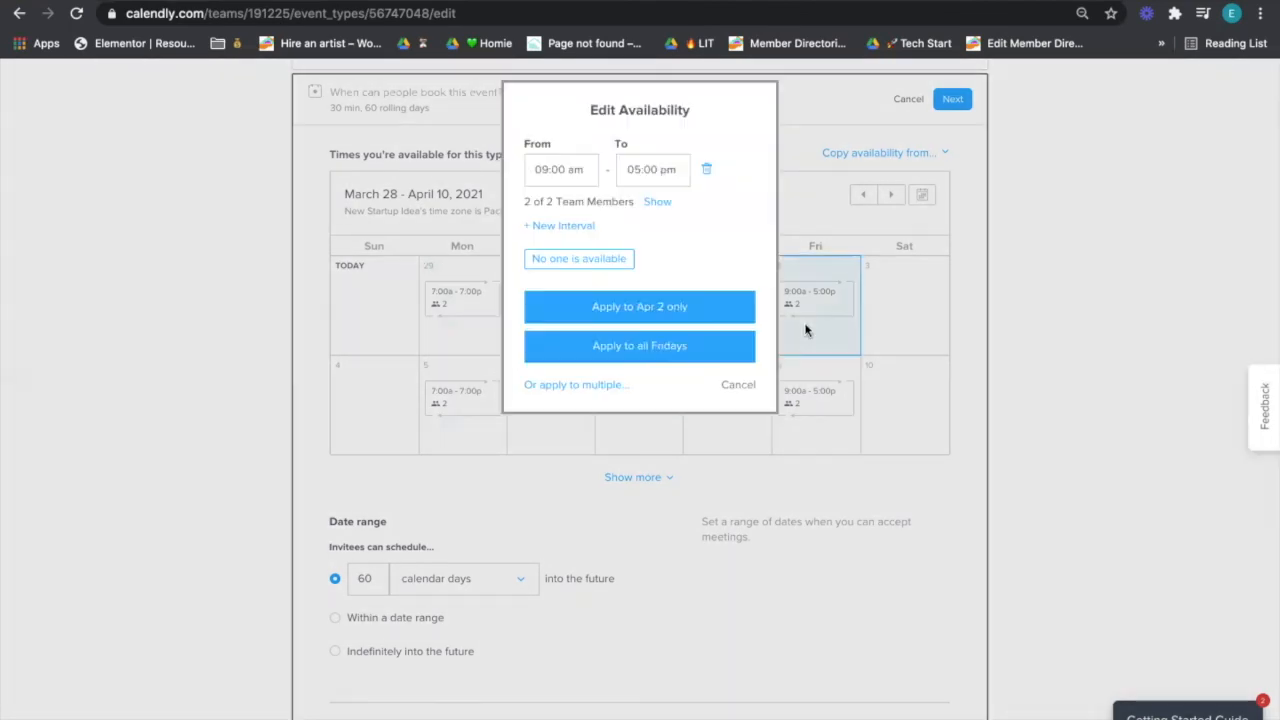
click(576, 169)
triple_click(576, 169)
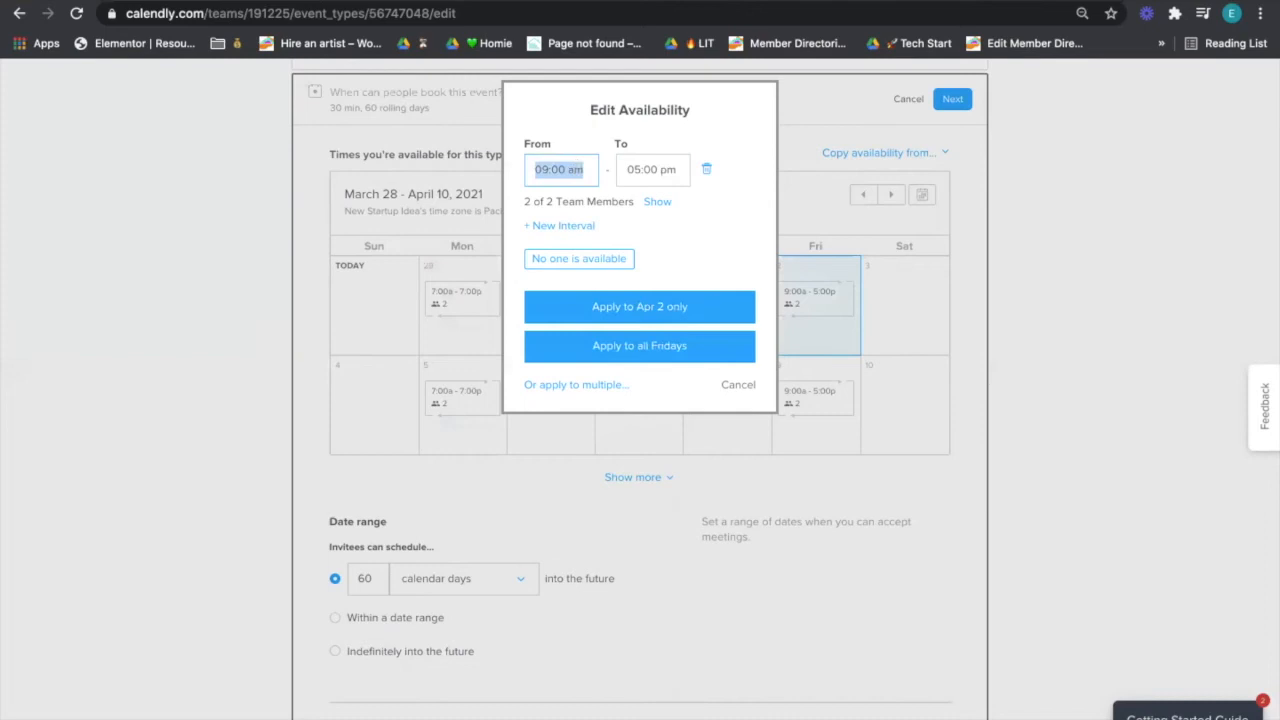
text(7)
key(Tab)
text(7pm)
key(Tab)
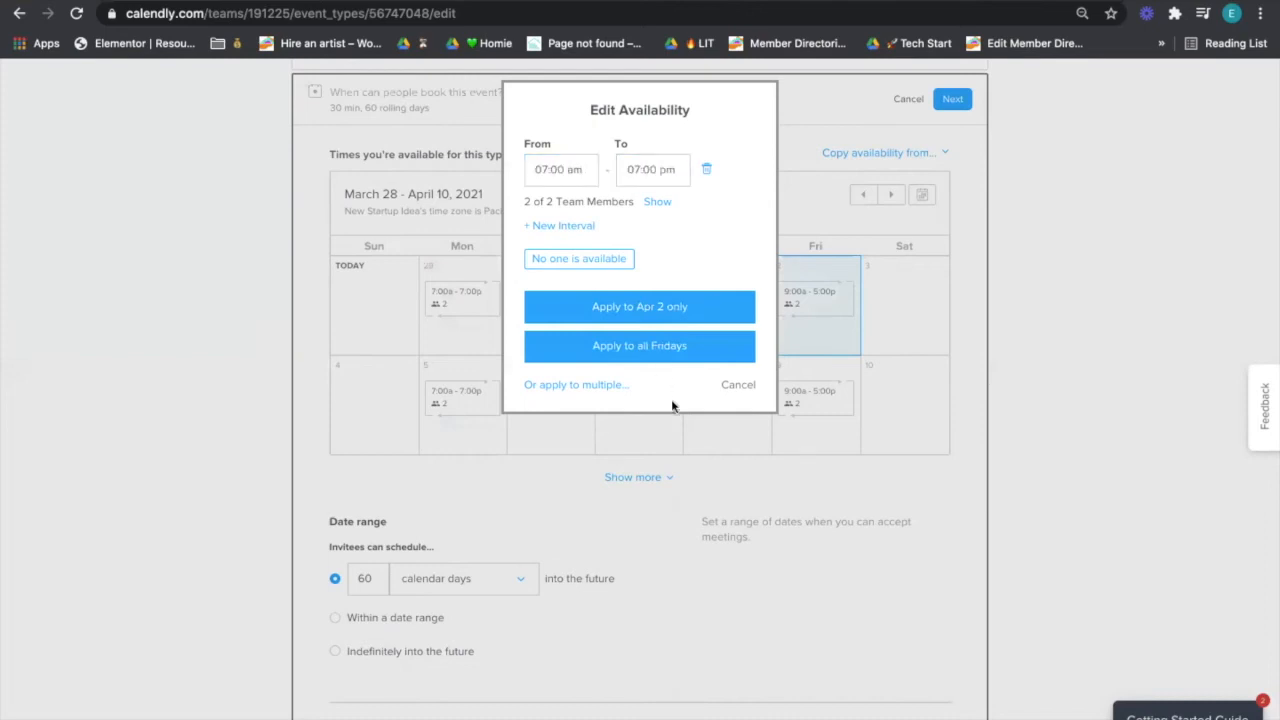
click(667, 365)
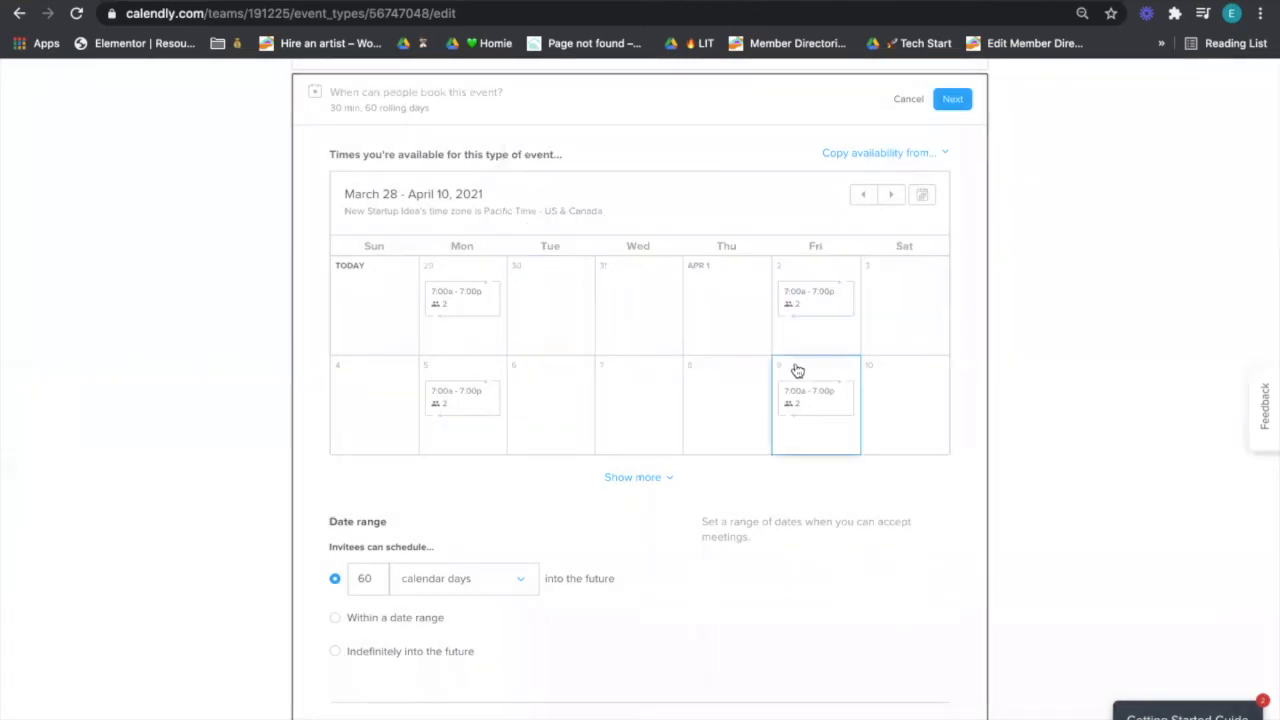
- Change the date range from 60 to 14 calendar days into the future
scroll(794, 309, down, 1)
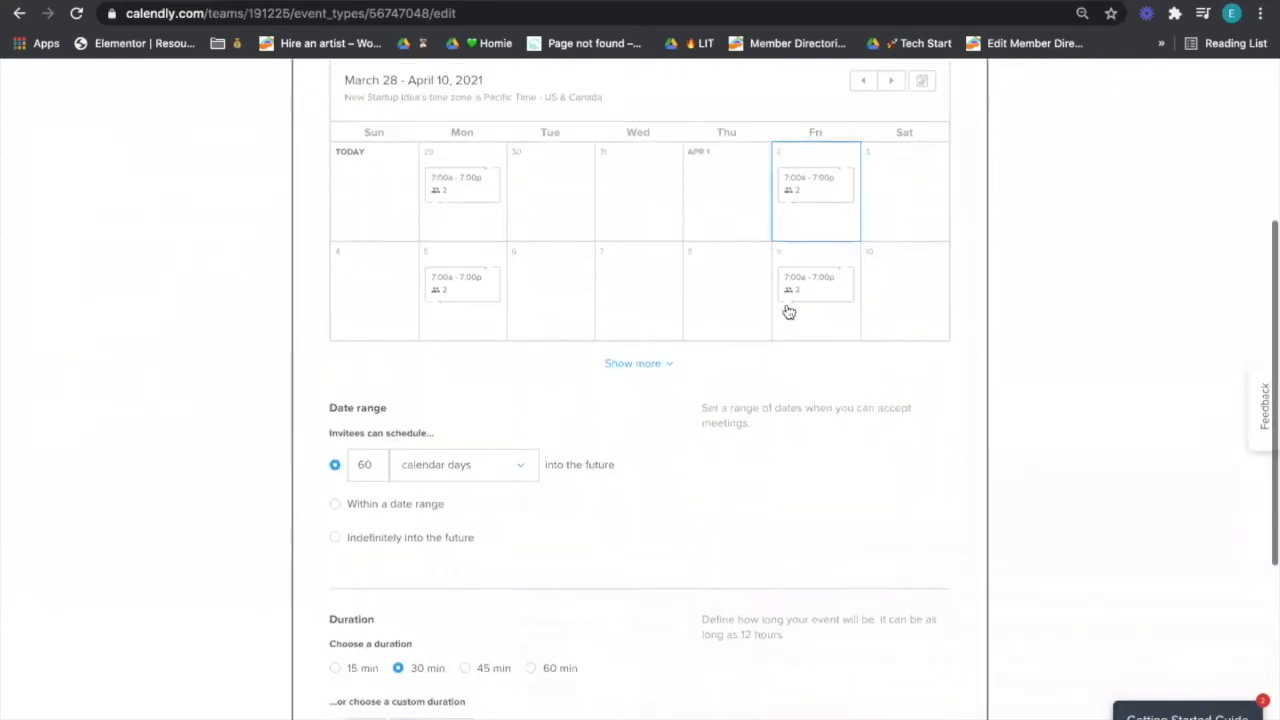
double_click(363, 465)
scroll(433, 424, up, 3)
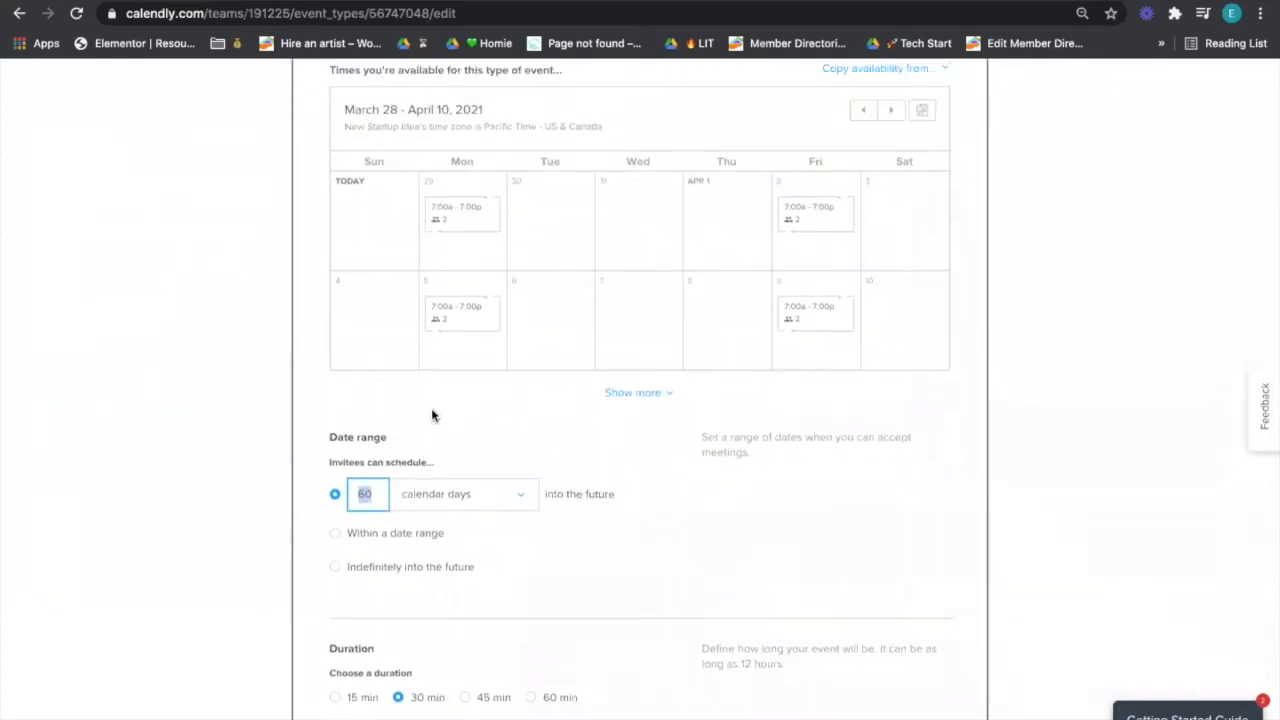
scroll(352, 282, down, 1)
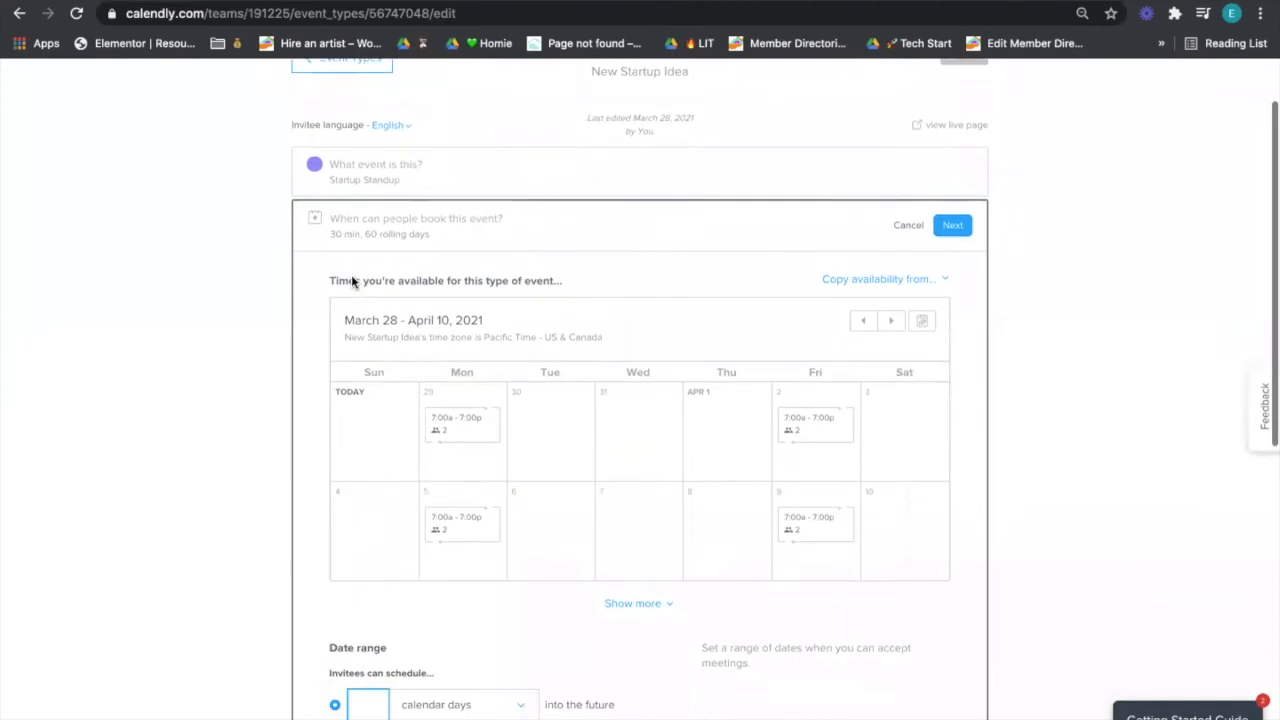
scroll(414, 263, down, 1)
scroll(446, 157, up, 1)
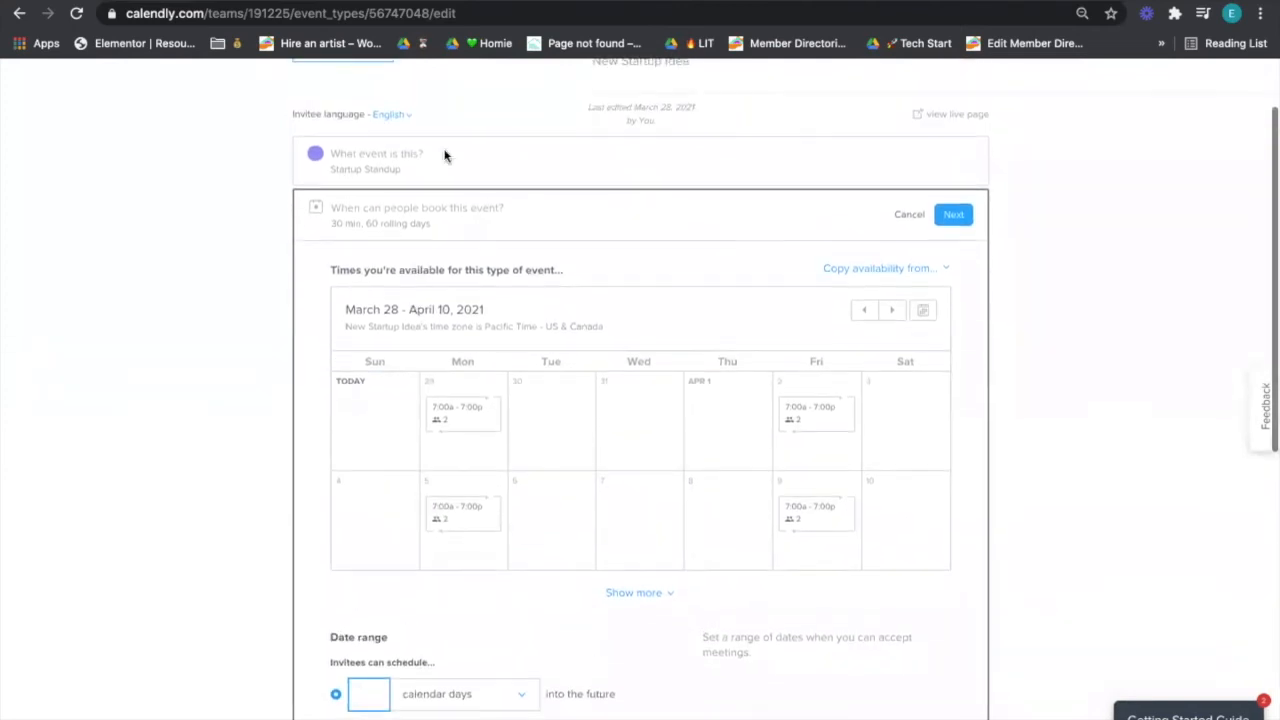
scroll(451, 133, down, 1)
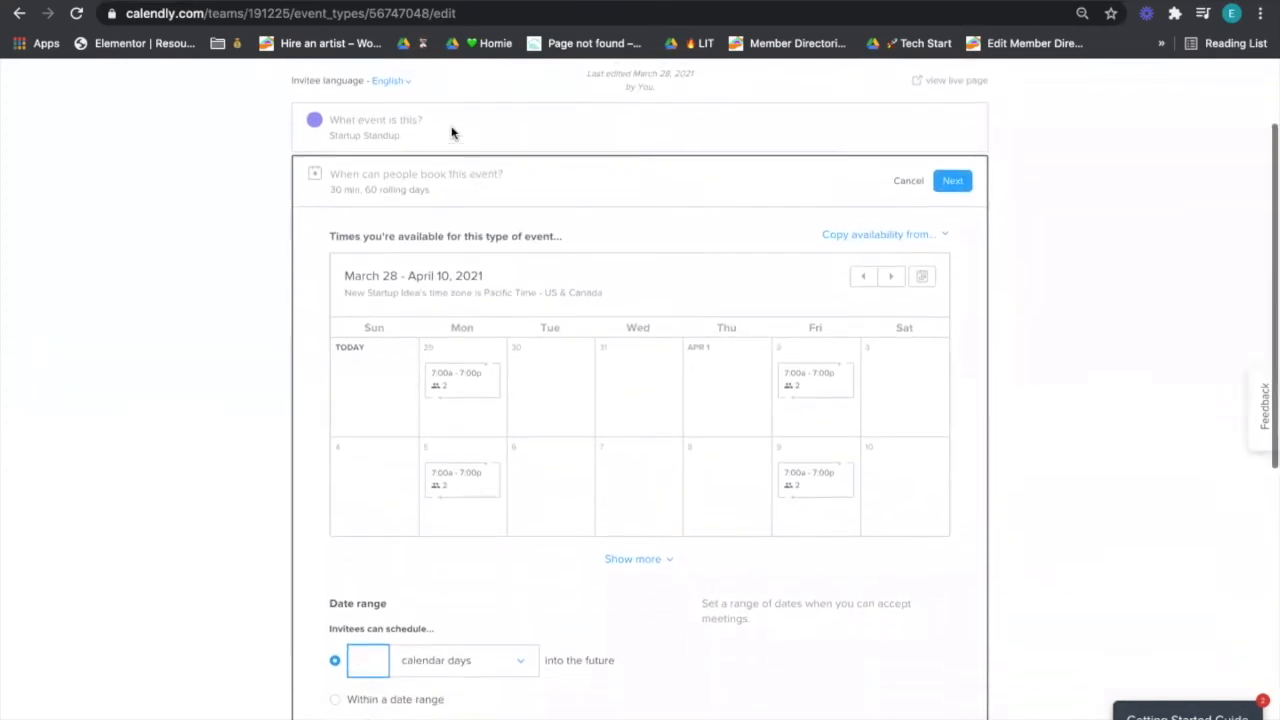
scroll(454, 160, down, 2)
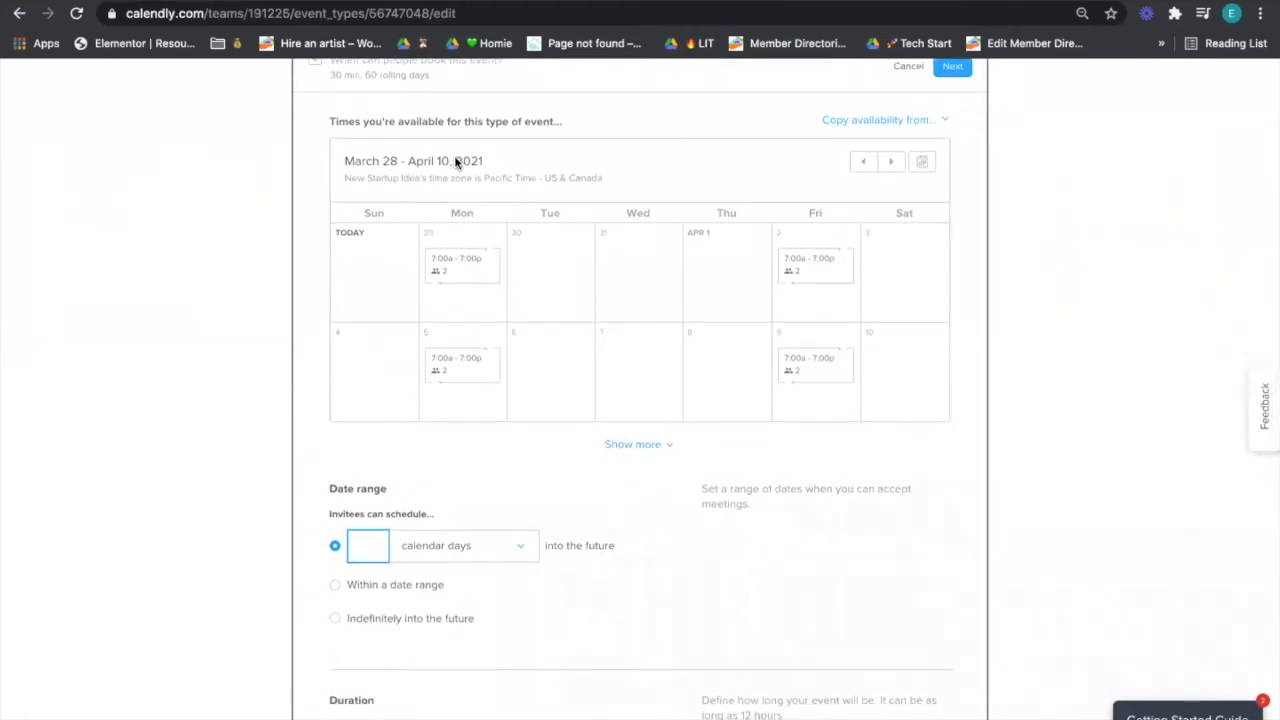
scroll(454, 158, up, 1)
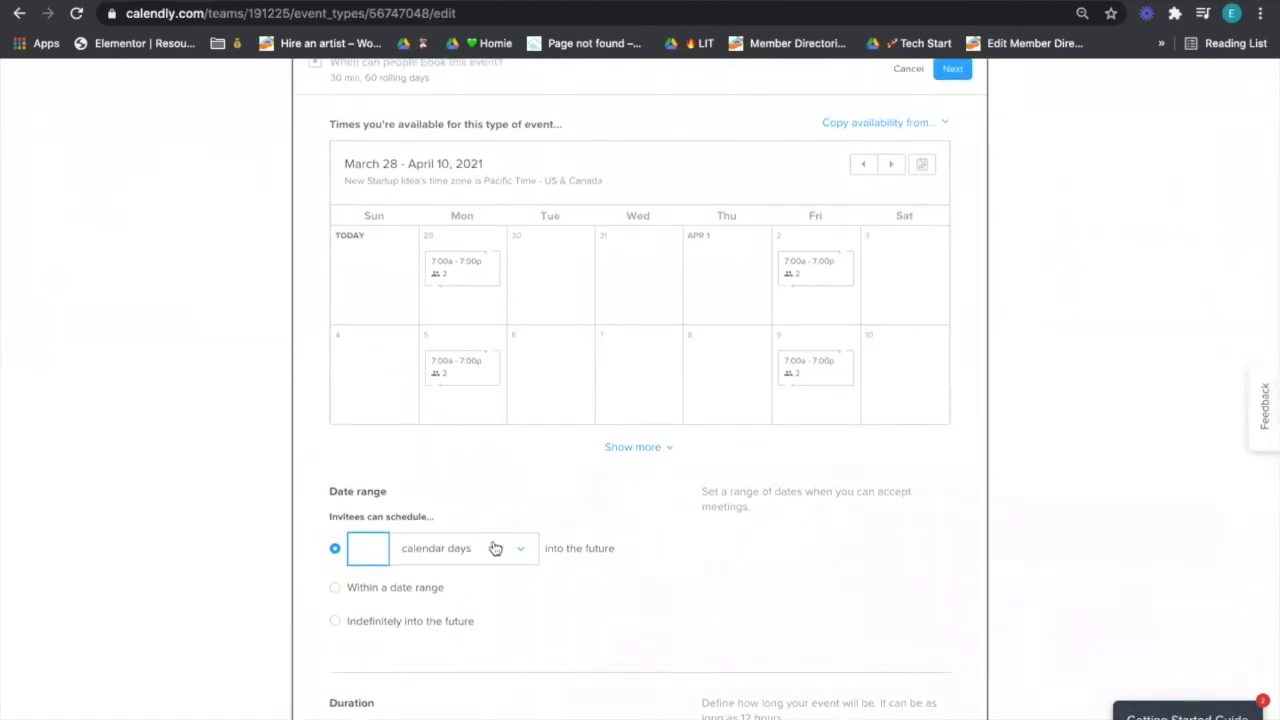
scroll(500, 551, down, 1)
scroll(506, 500, up, 1)
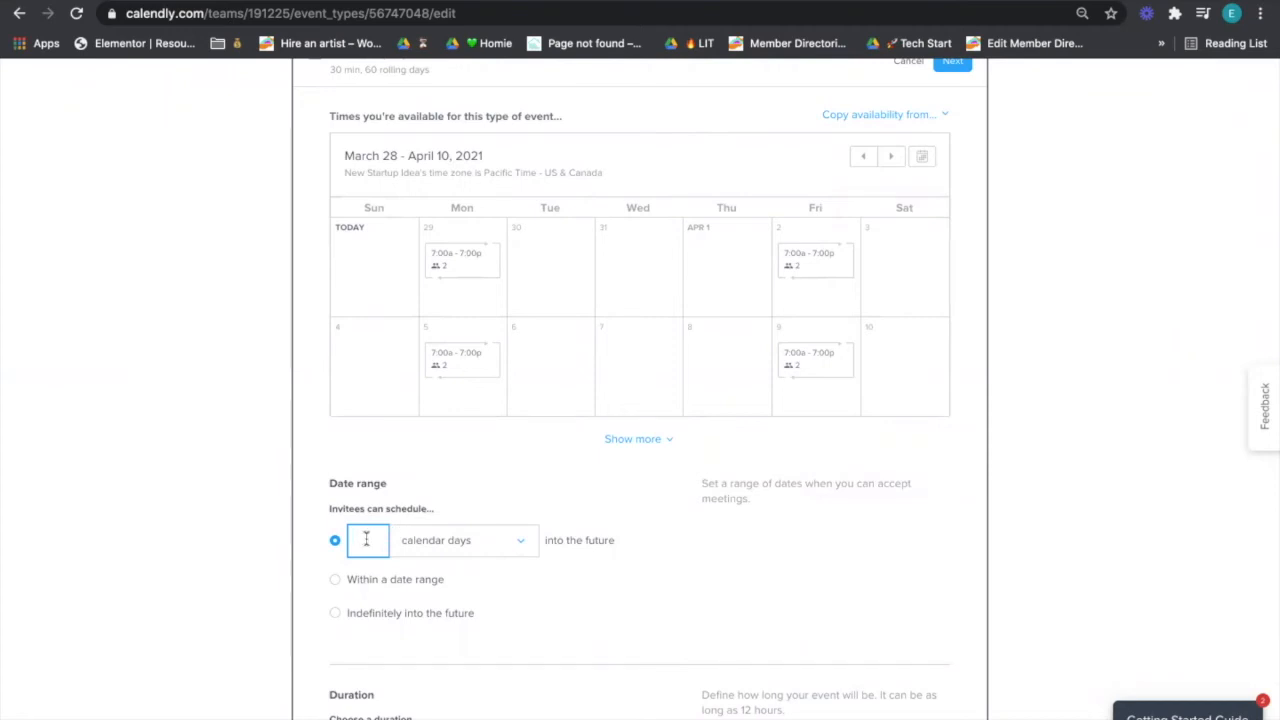
text(4)
click(405, 497)
scroll(404, 504, down, 3)
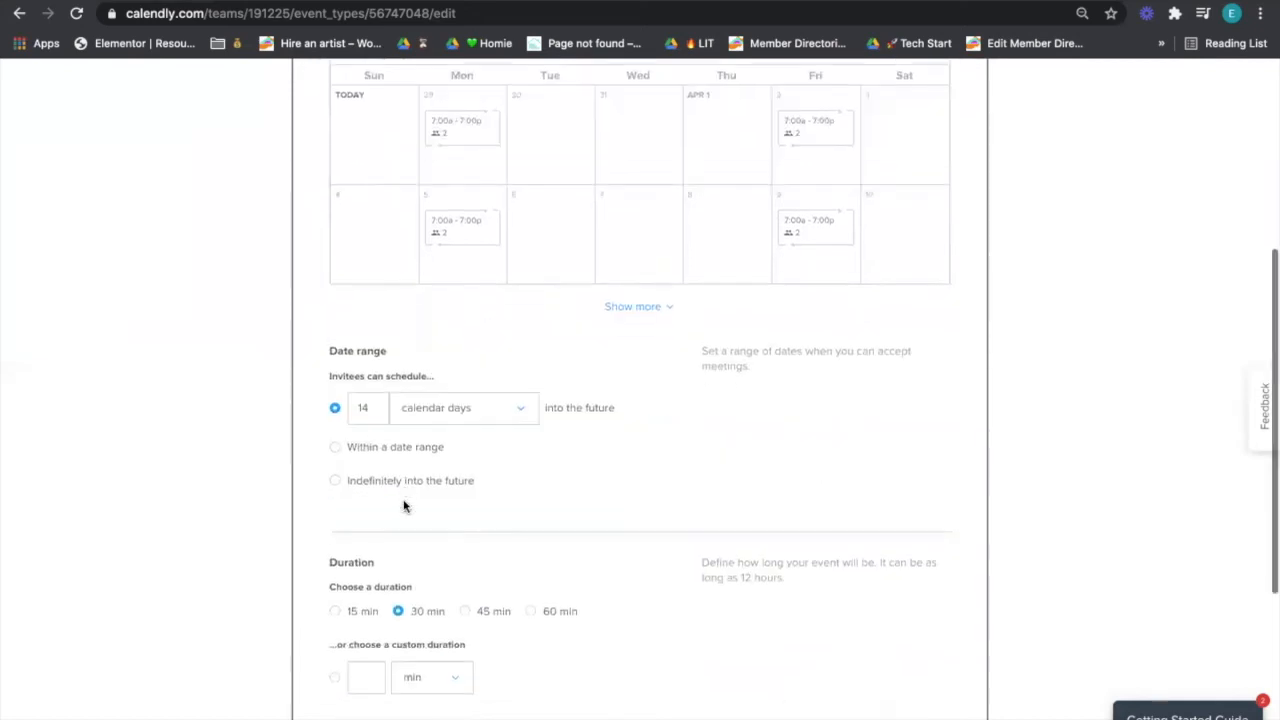
scroll(404, 505, down, 2)
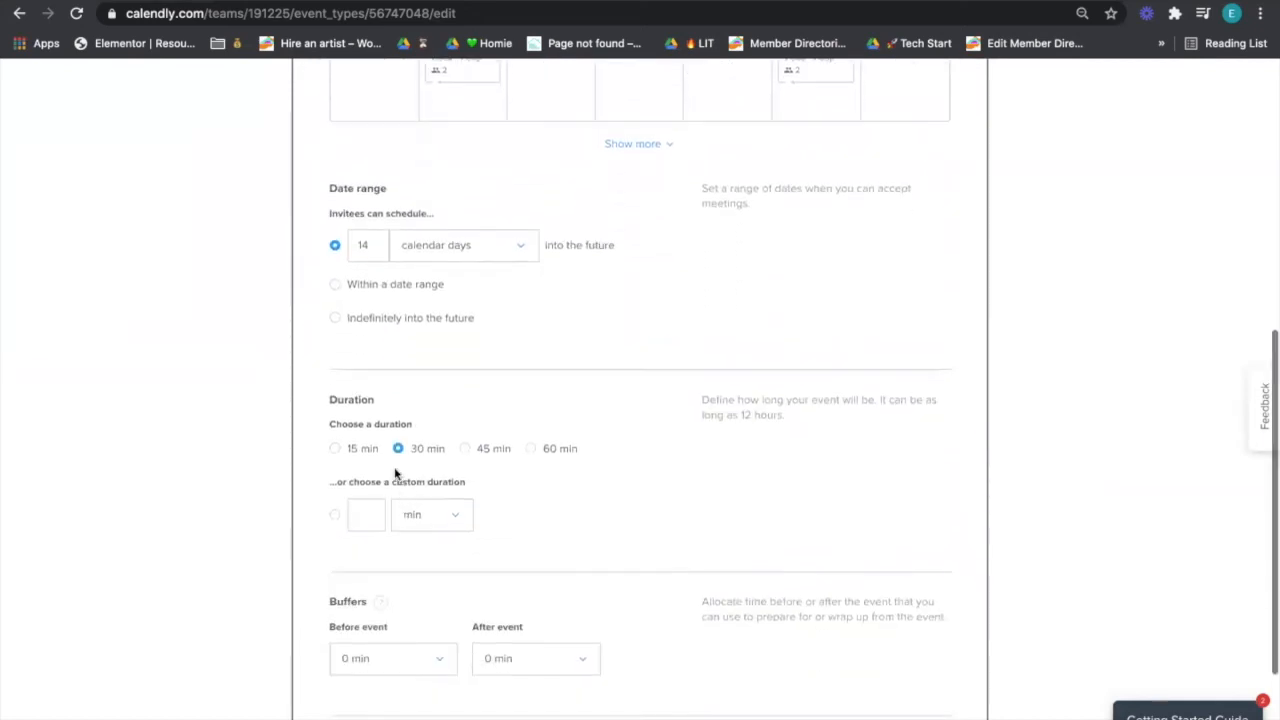
scroll(369, 499, down, 2)
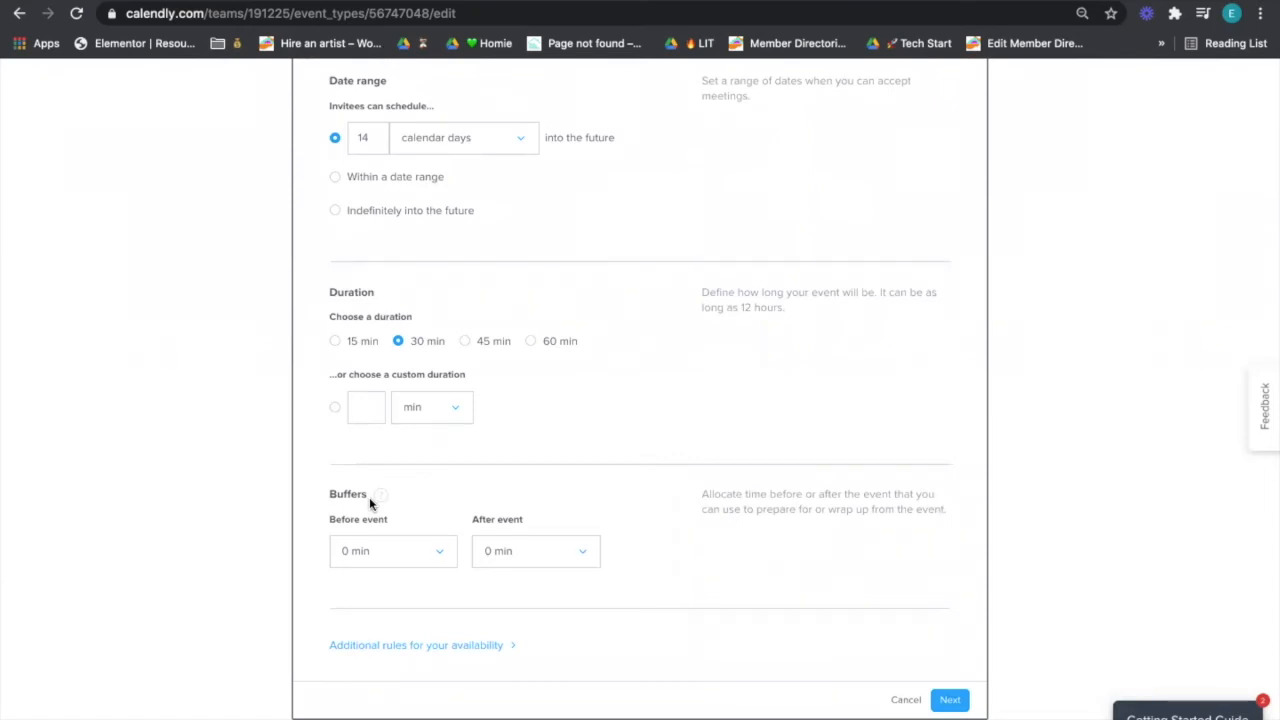
scroll(405, 509, up, 1)
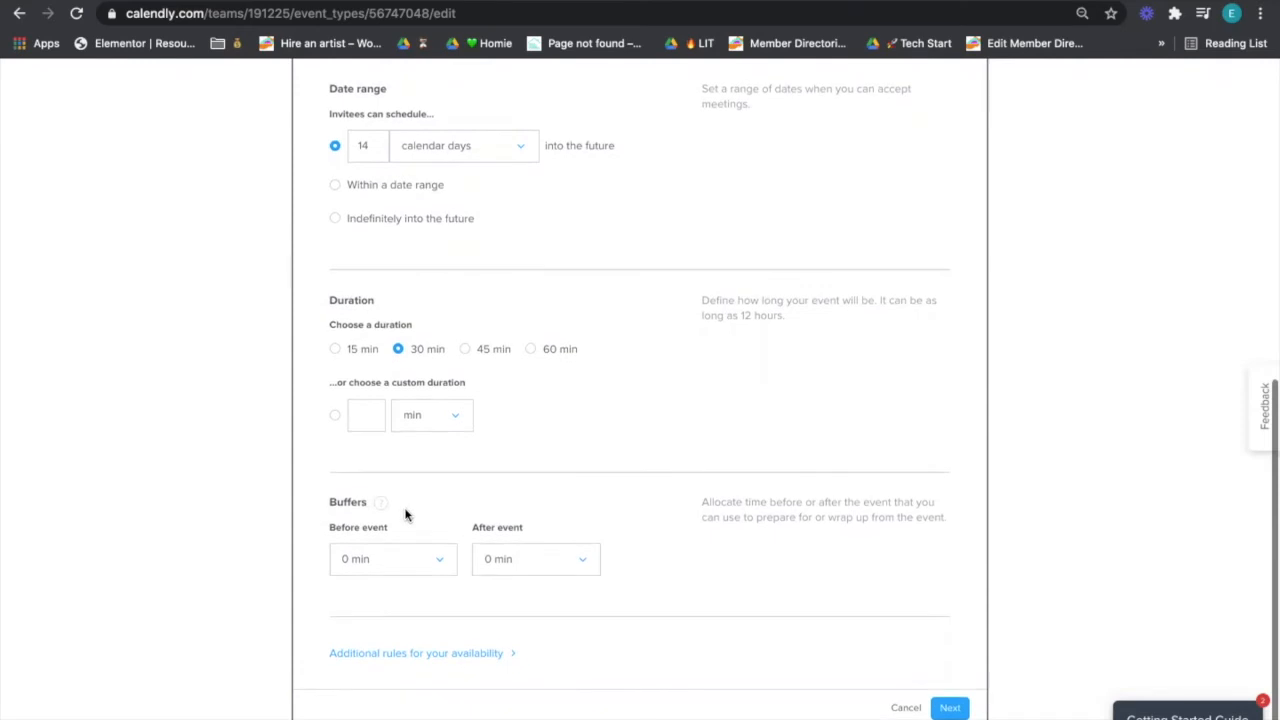
scroll(405, 514, down, 2)
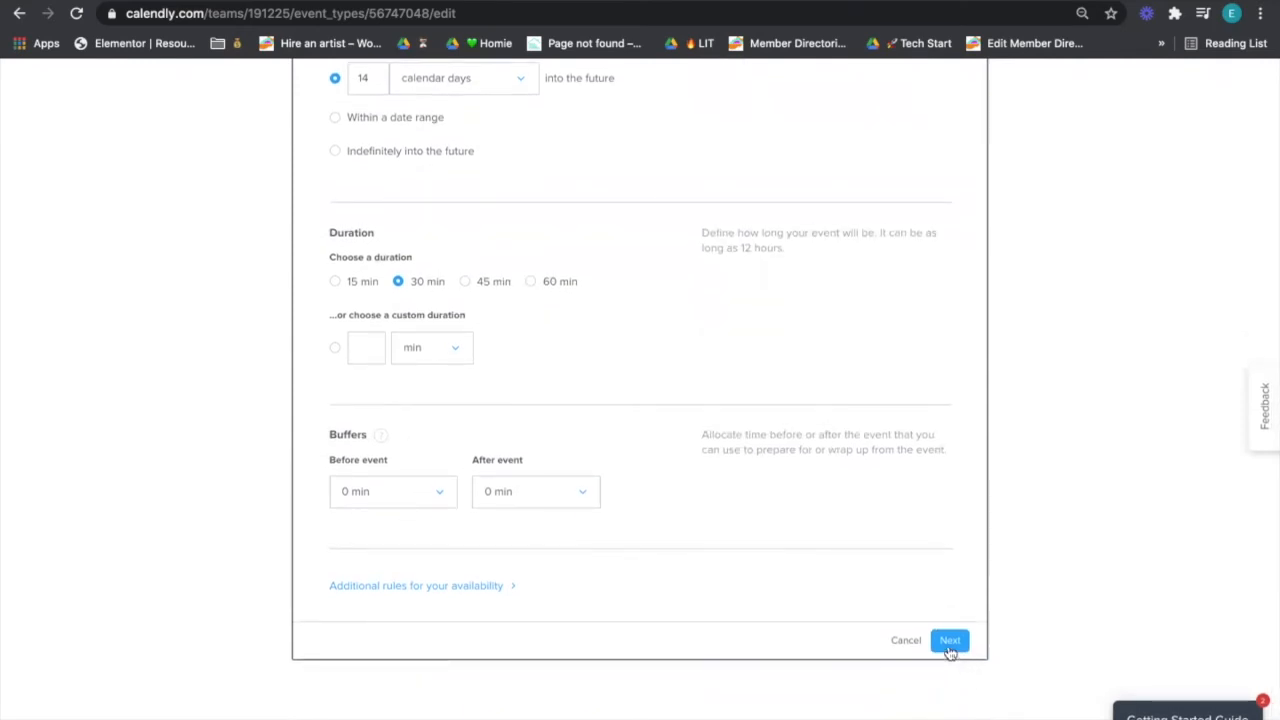
- Save the availability, then set Google Meet as the Startup Standup location
click(950, 652)
click(951, 645)
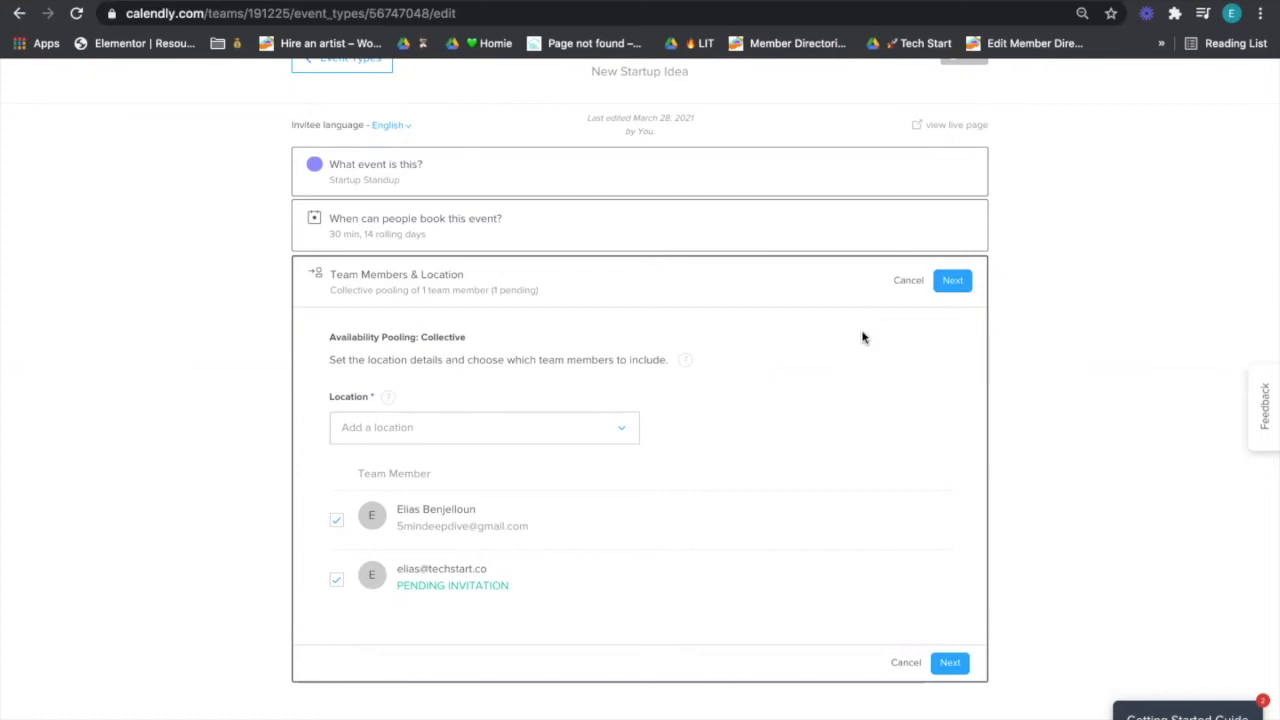
click(613, 441)
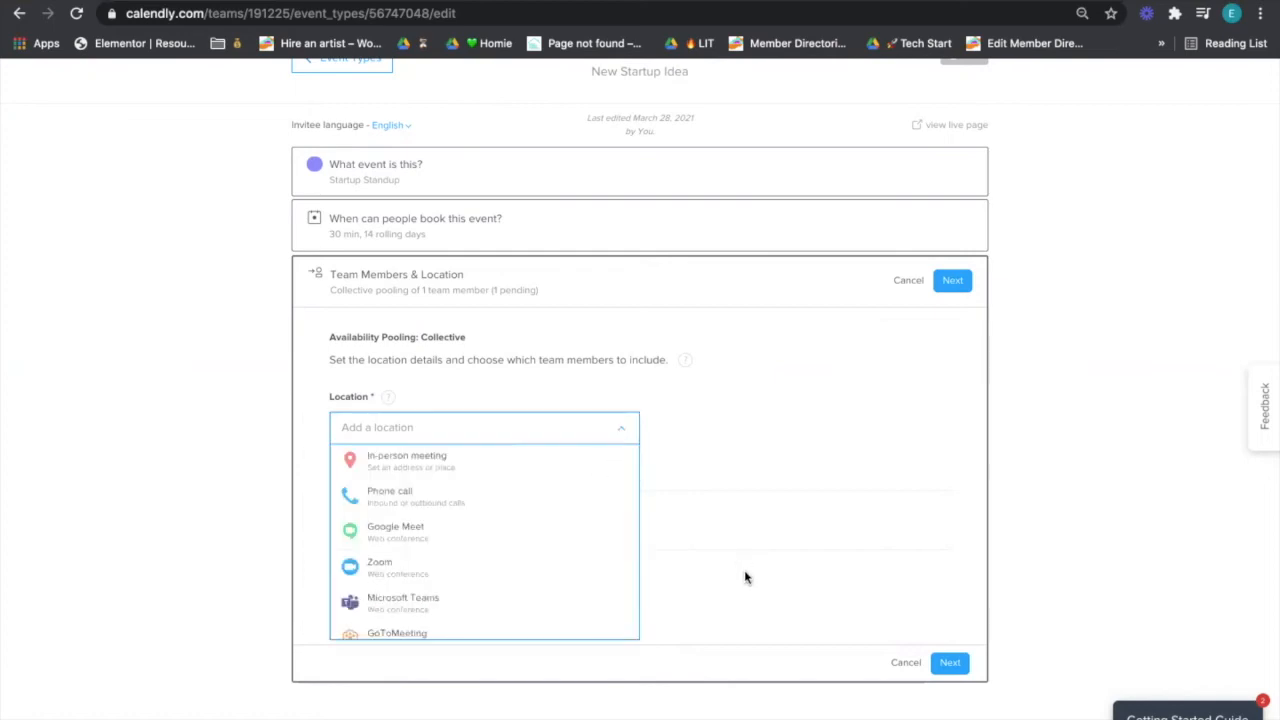
click(520, 528)
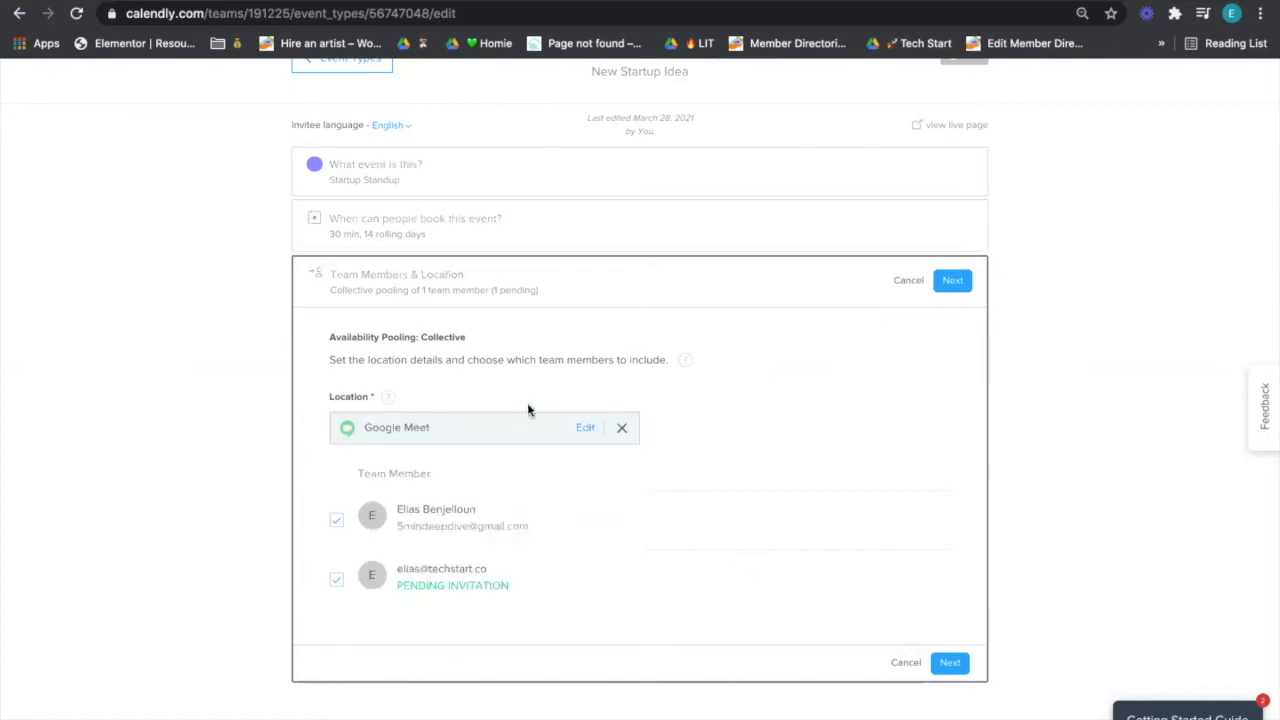
scroll(608, 506, down, 1)
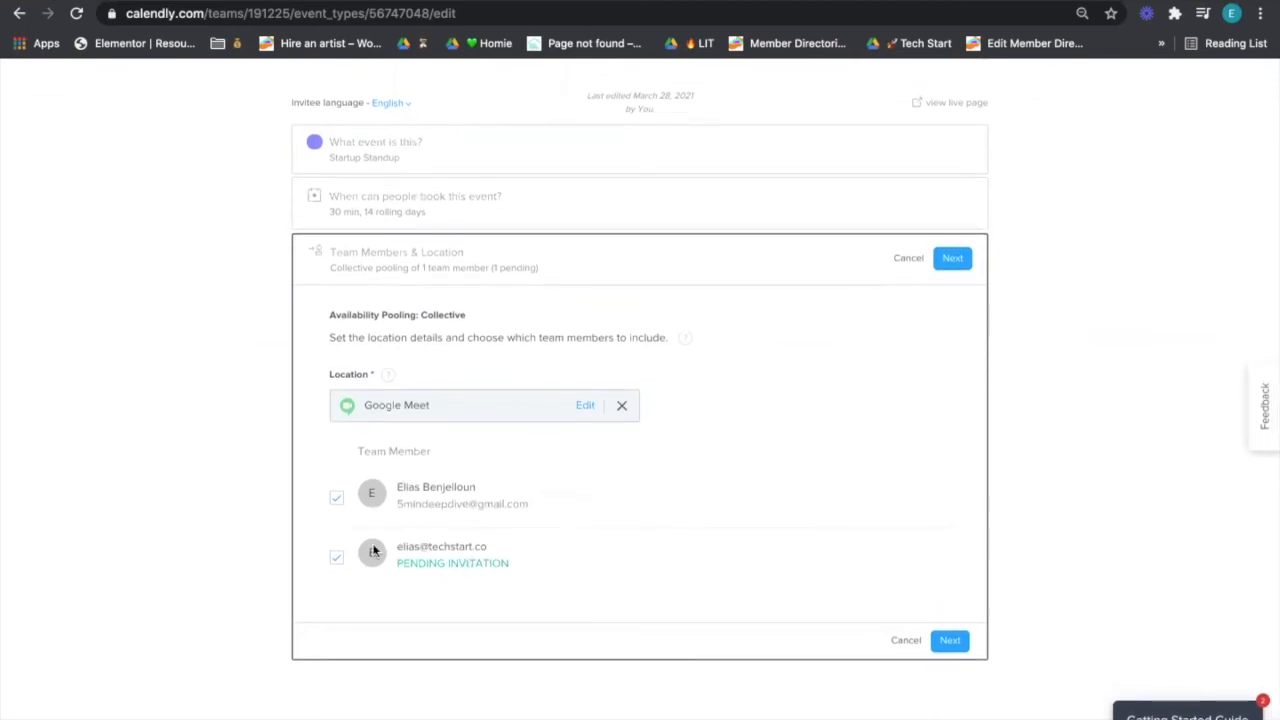
- Edit the Google Meet location and try a custom location type shown only after booking
click(588, 406)
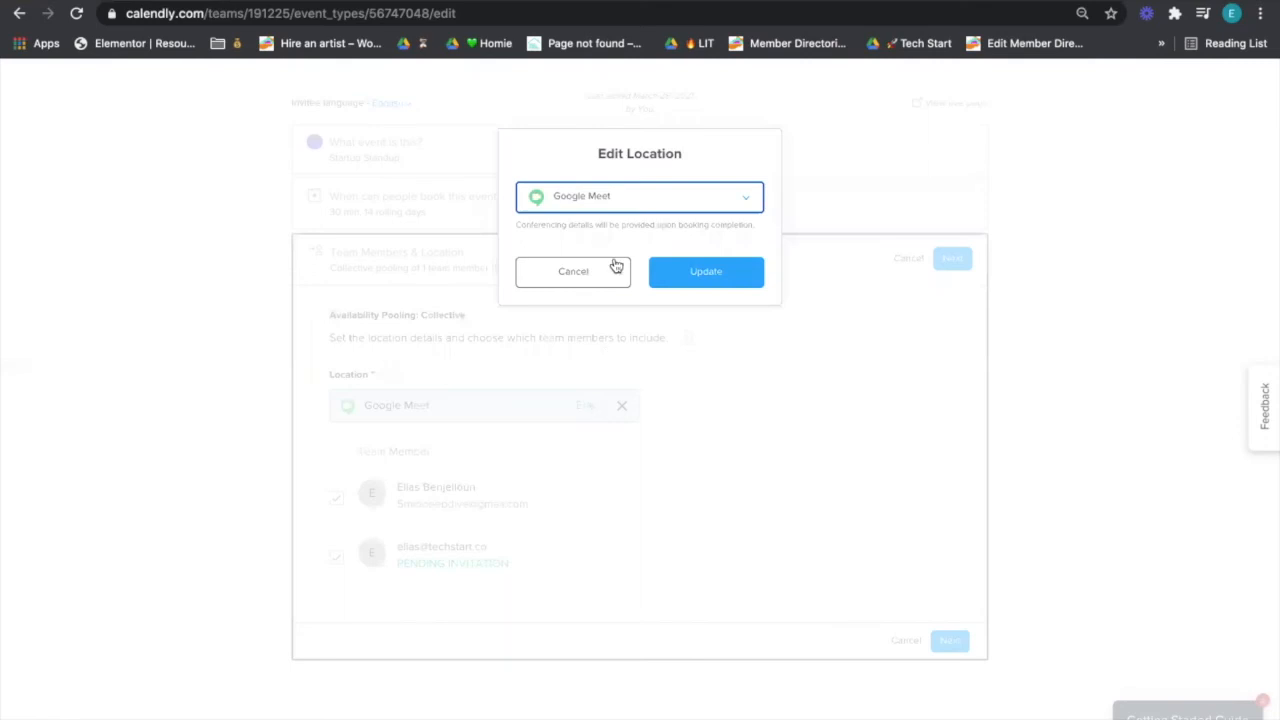
click(634, 206)
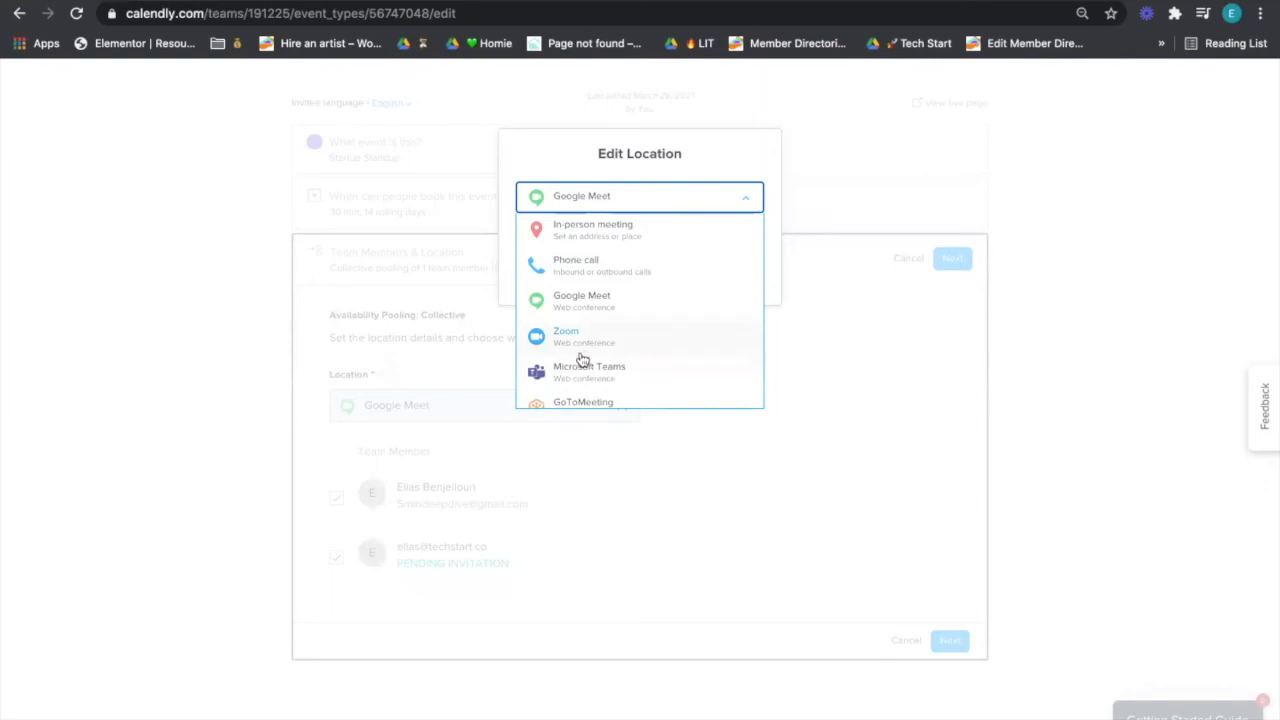
click(663, 166)
click(660, 206)
scroll(673, 388, down, 2)
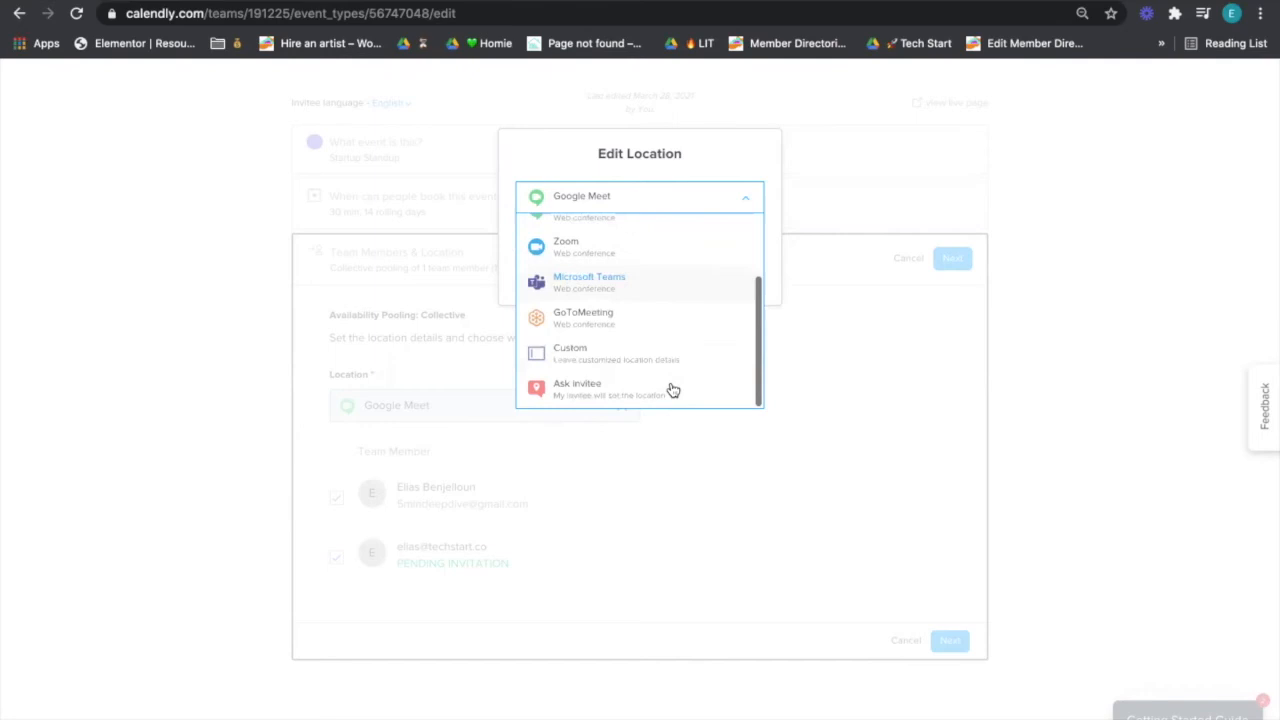
click(658, 358)
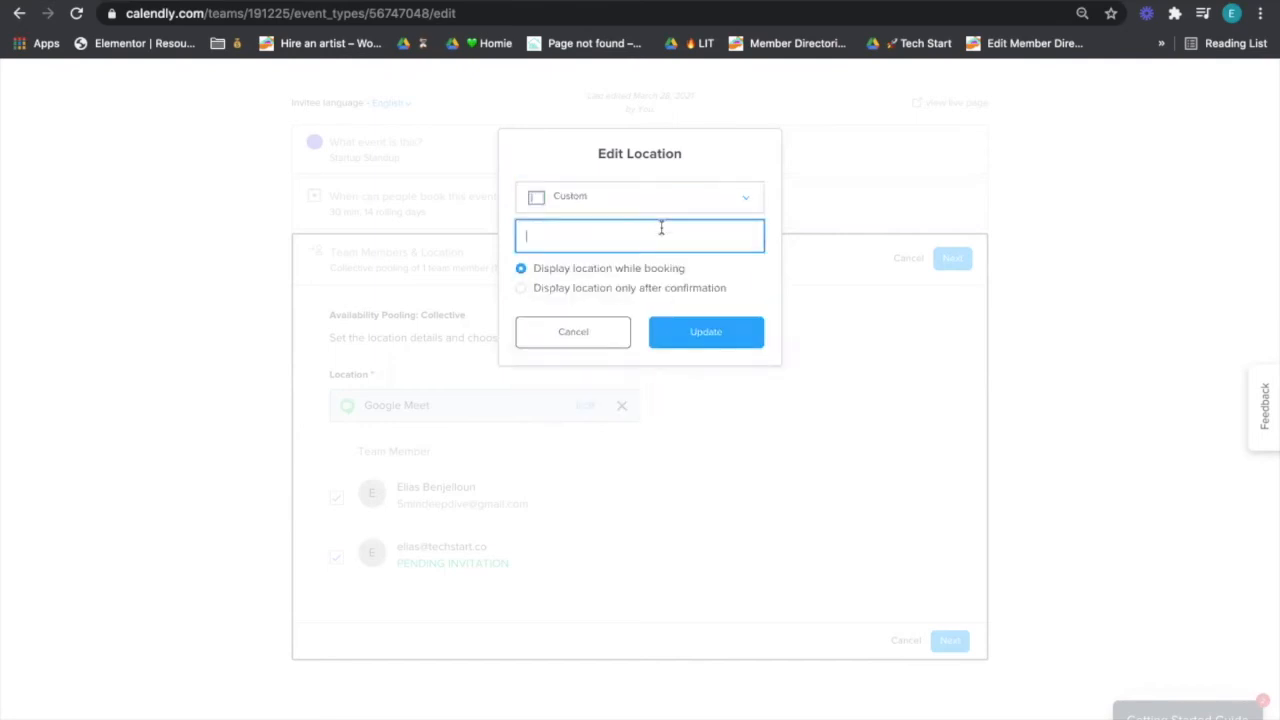
click(602, 295)
click(622, 236)
- Change the location to Phone call, with the host calling the invitee, and update it
click(600, 203)
scroll(643, 294, down, 2)
scroll(643, 294, down, 1)
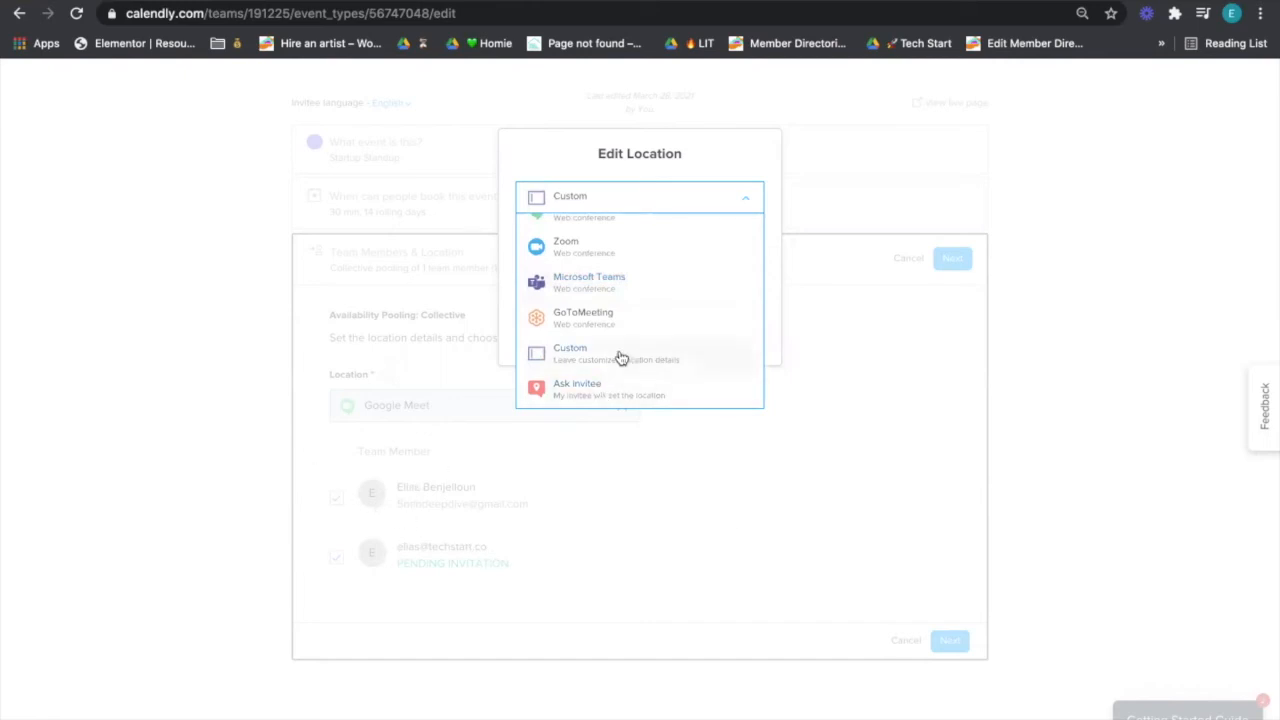
scroll(620, 357, up, 3)
click(612, 287)
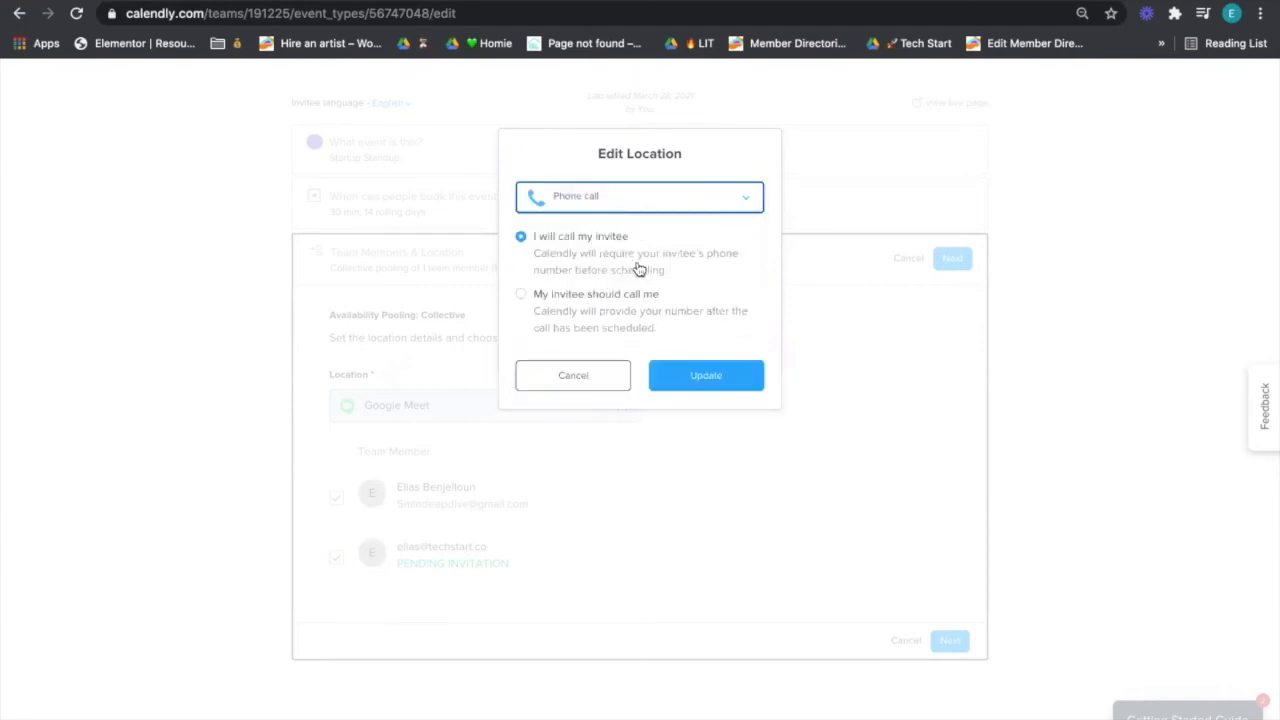
click(704, 374)
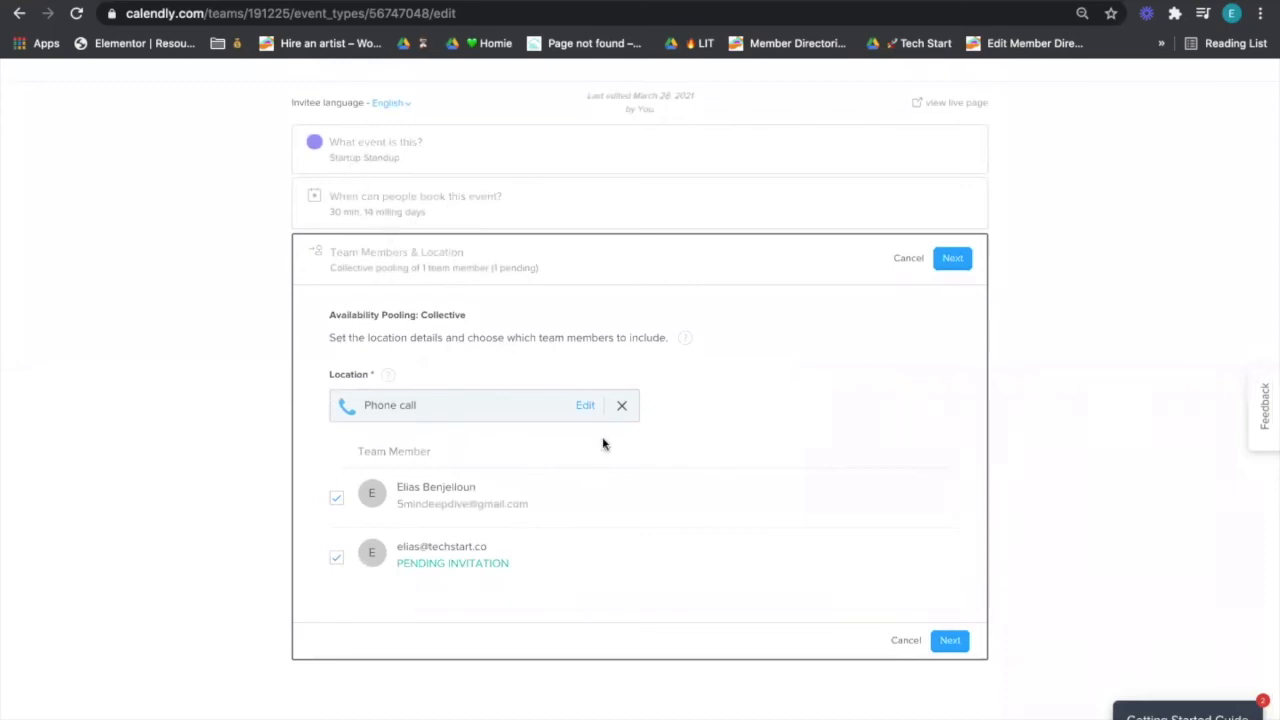
- Save the team members and location settings, then expand Invitee Questions
click(953, 260)
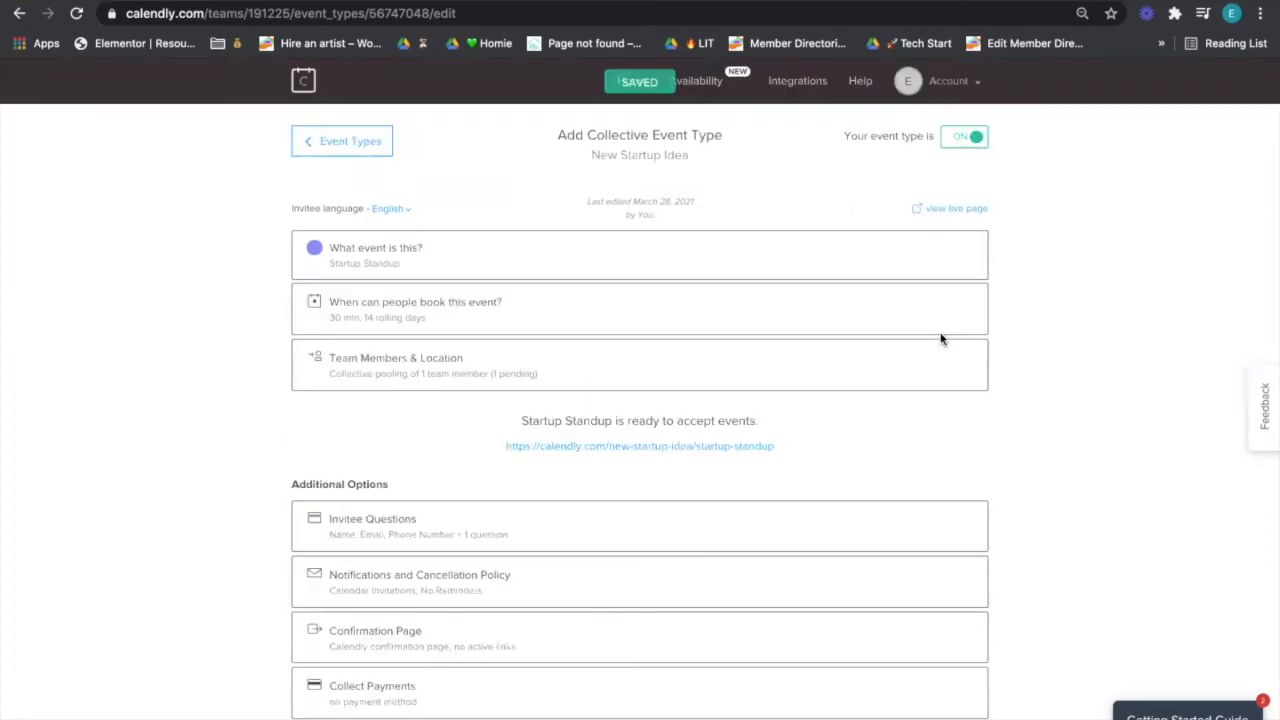
scroll(941, 339, down, 1)
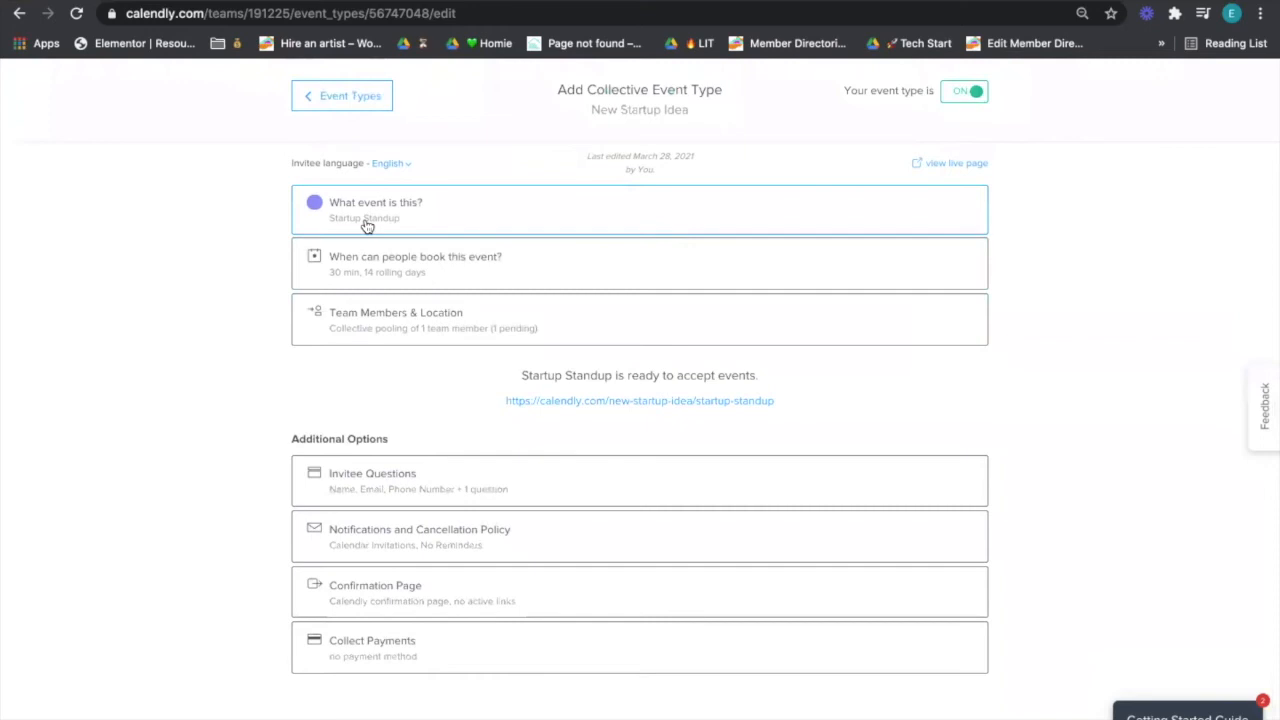
click(529, 463)
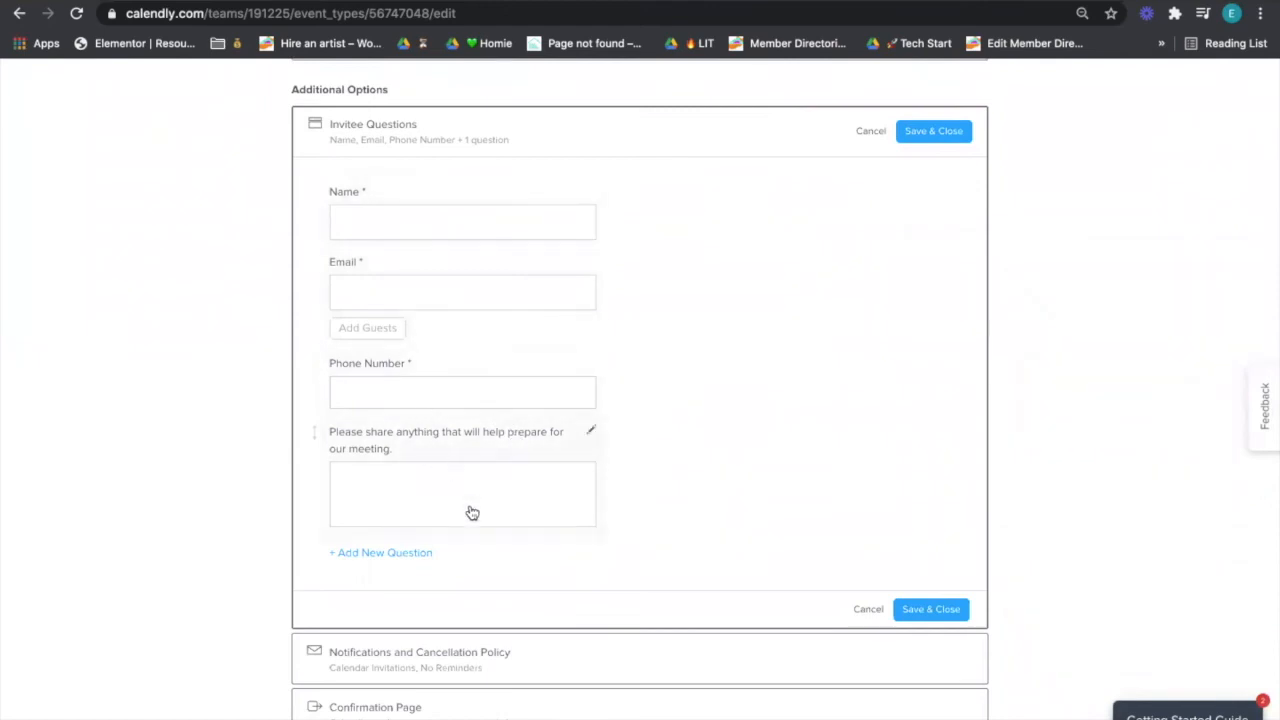
- Rename the preparation question to 'Agenda Items' and make it required
click(454, 466)
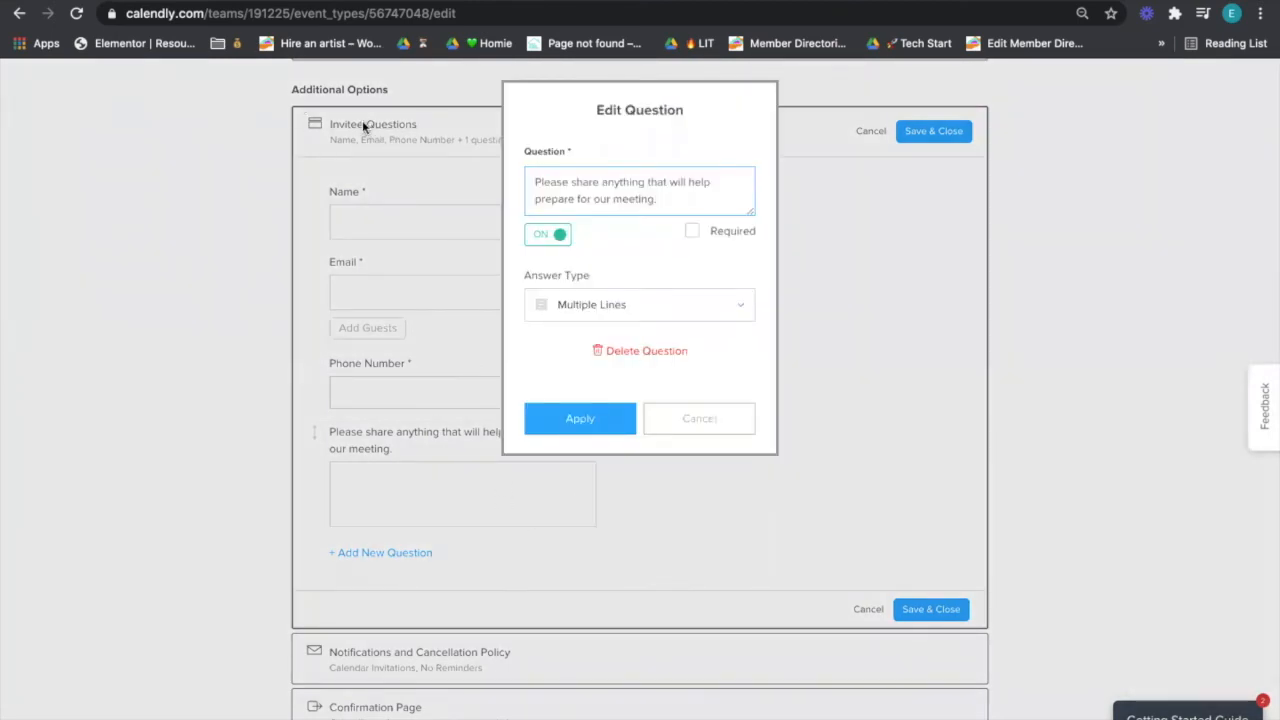
double_click(584, 199)
key(ctrl+a)
text(A)
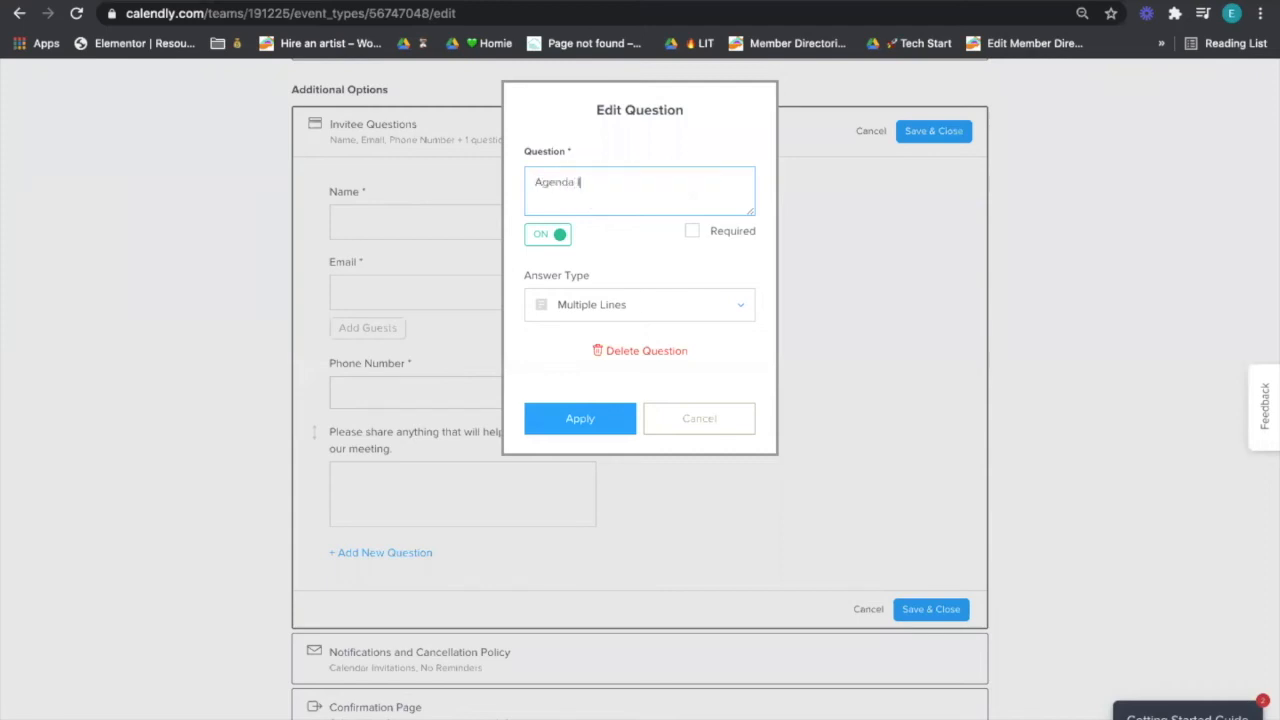
text(genda Items)
click(728, 233)
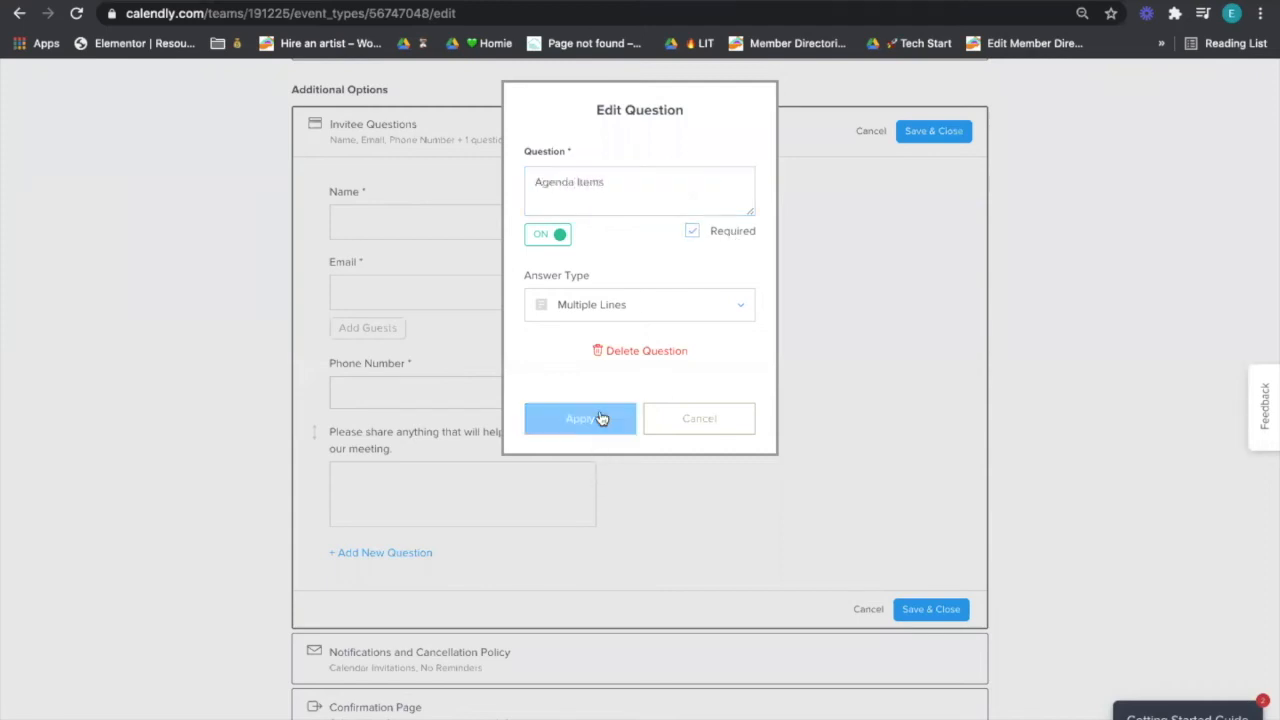
- Keep Multiple Lines answers, apply the question, and save the invitee questions
click(642, 315)
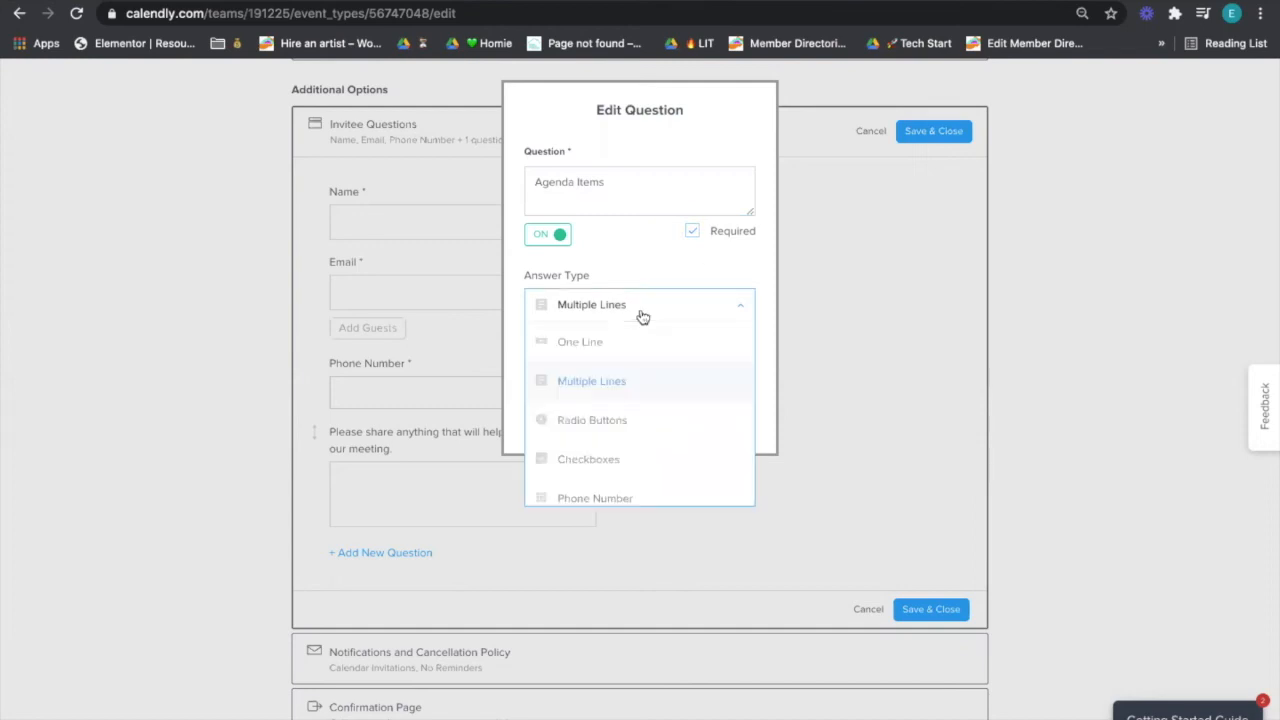
scroll(634, 425, down, 1)
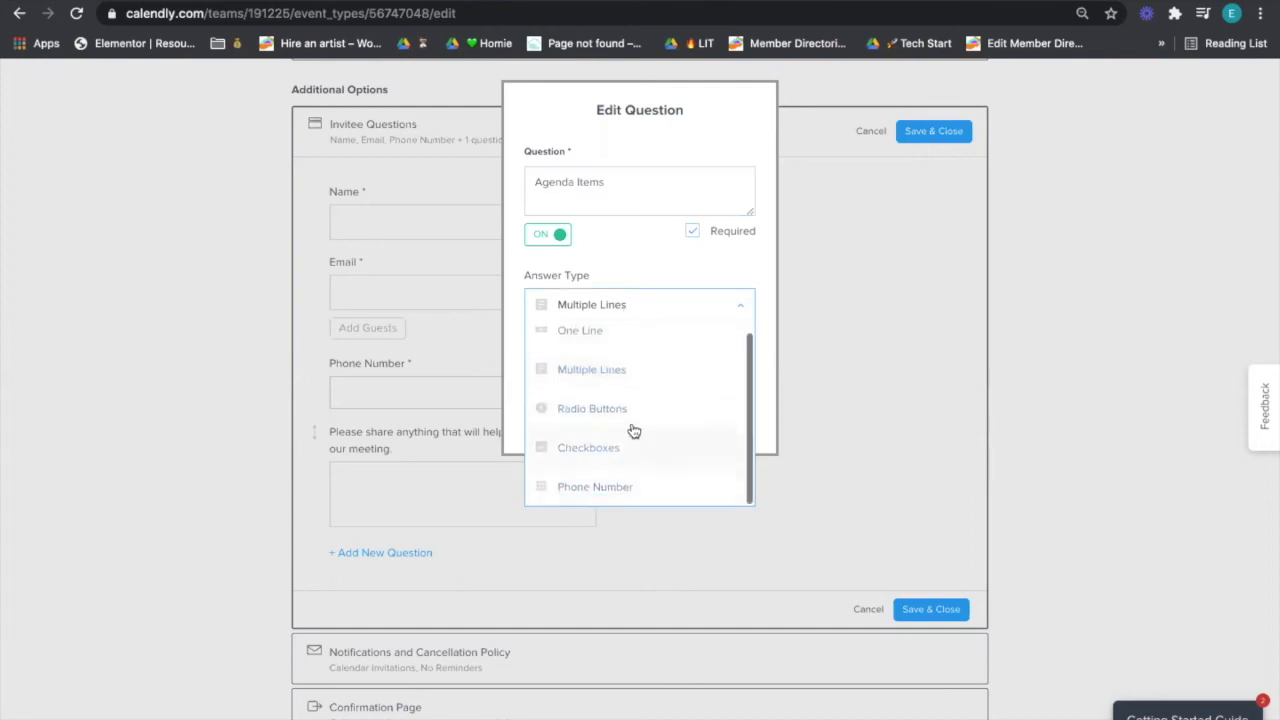
scroll(625, 415, up, 1)
click(624, 292)
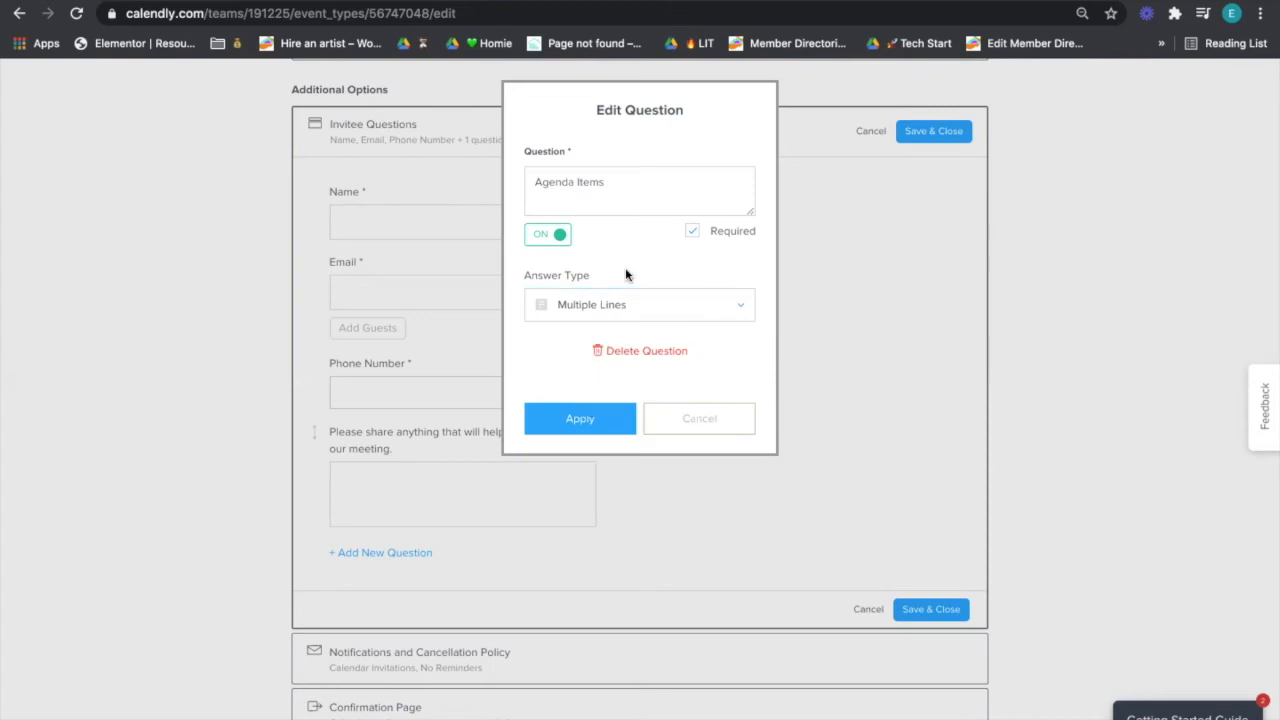
click(580, 417)
click(920, 134)
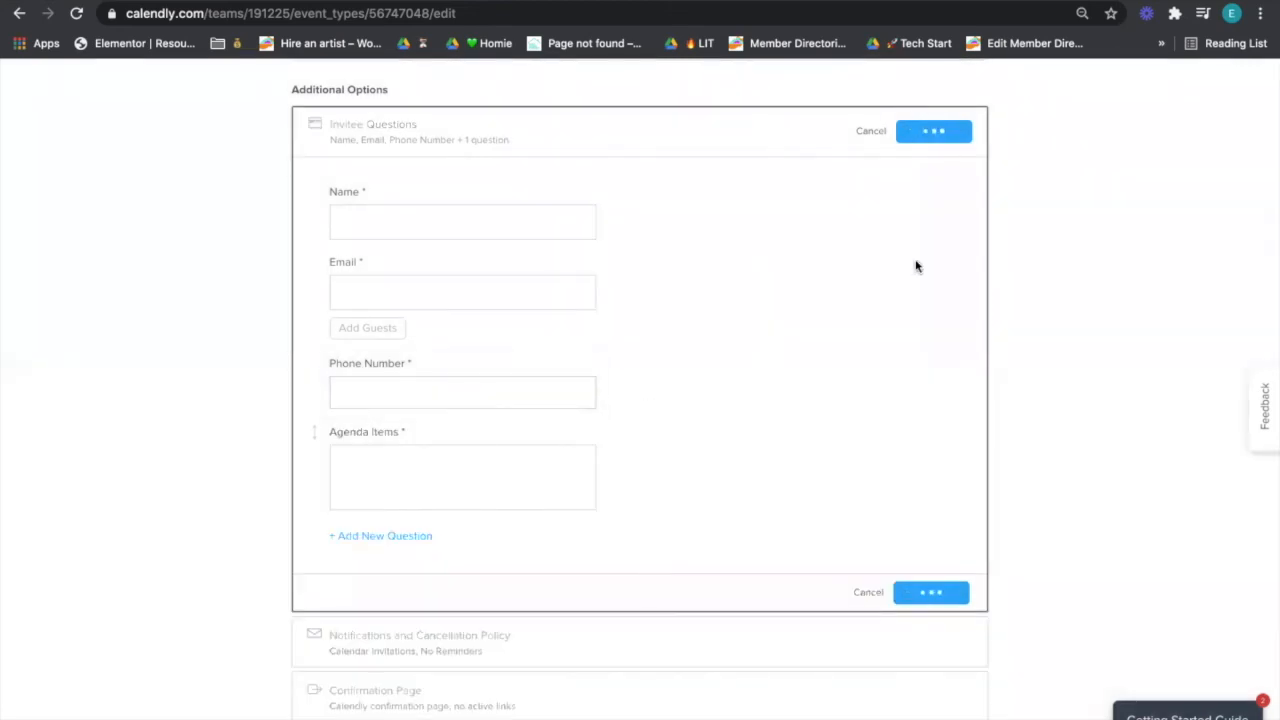
scroll(904, 275, down, 1)
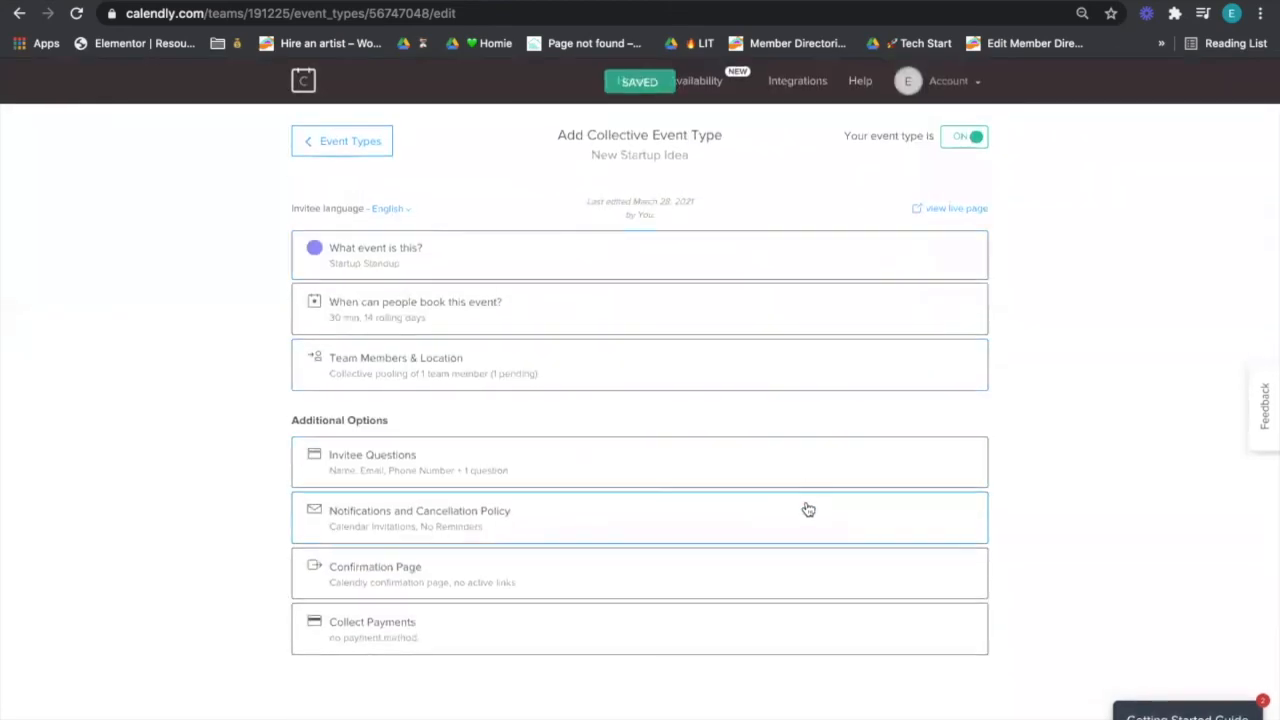
- Expand Notifications and Cancellation Policy and scroll through its reminder and follow-up options
click(808, 511)
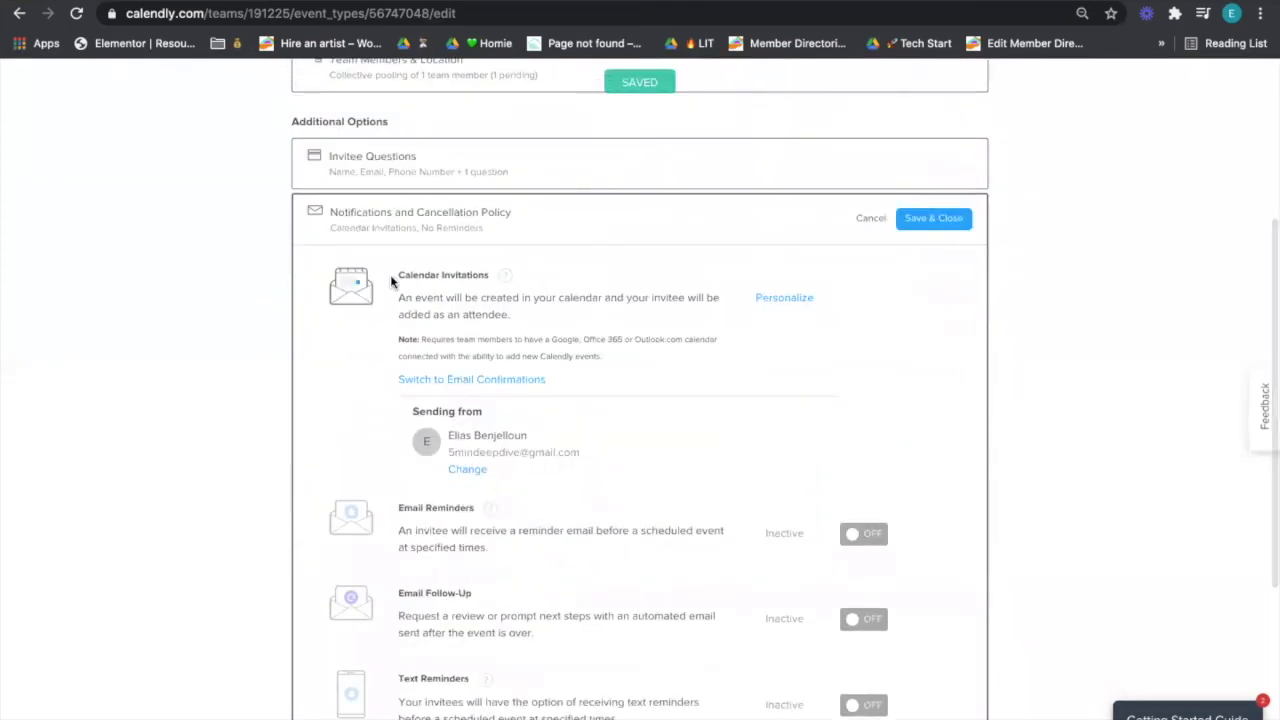
scroll(492, 297, down, 1)
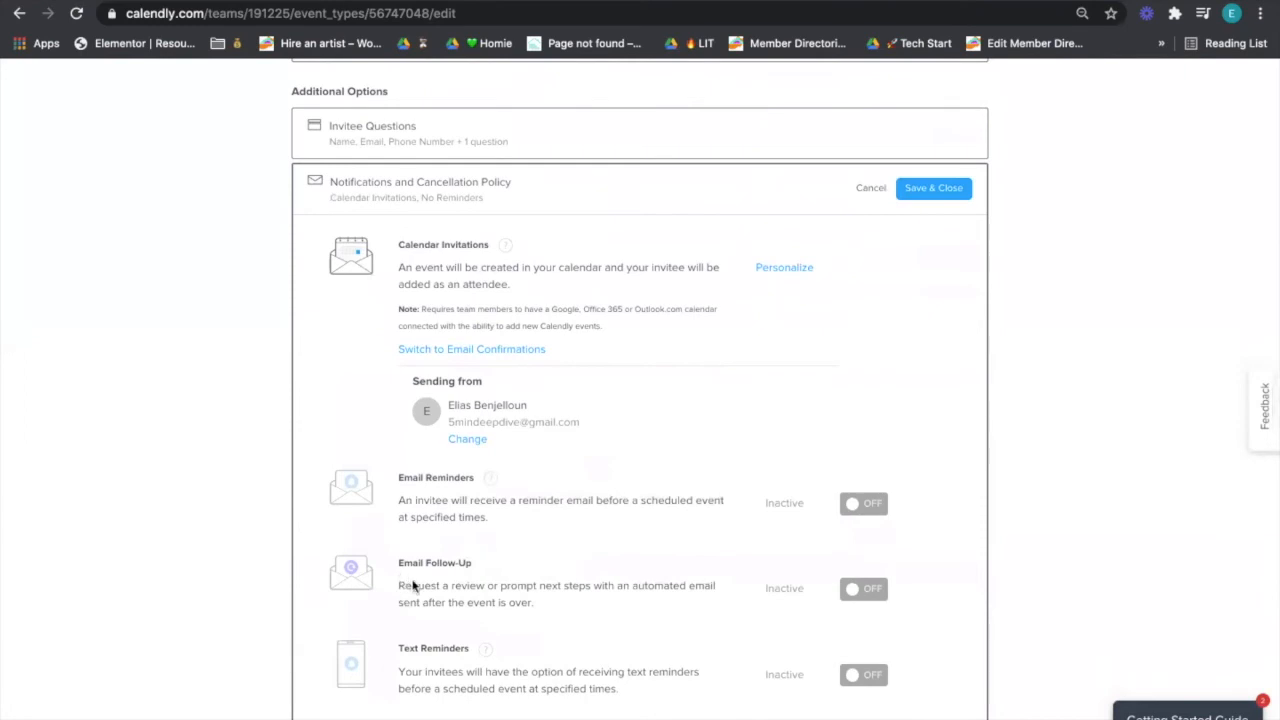
scroll(423, 598, down, 1)
scroll(423, 598, down, 3)
scroll(423, 598, up, 3)
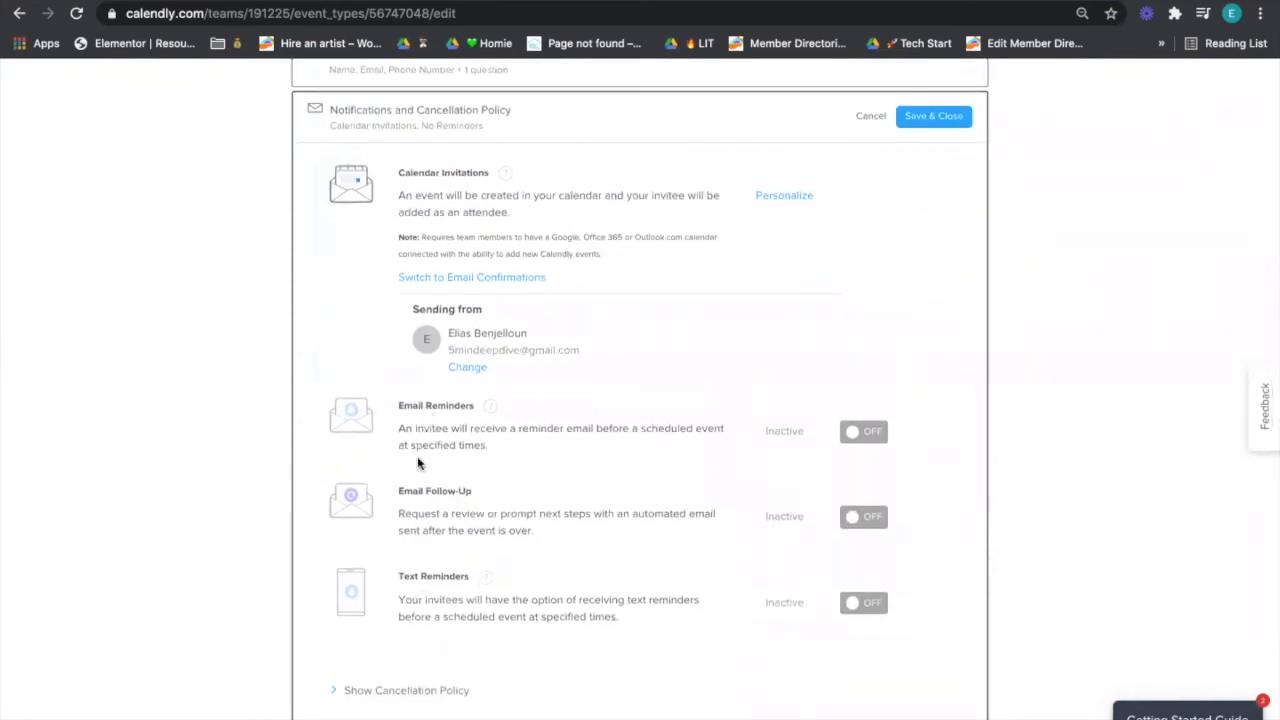
scroll(385, 625, up, 3)
scroll(385, 625, down, 5)
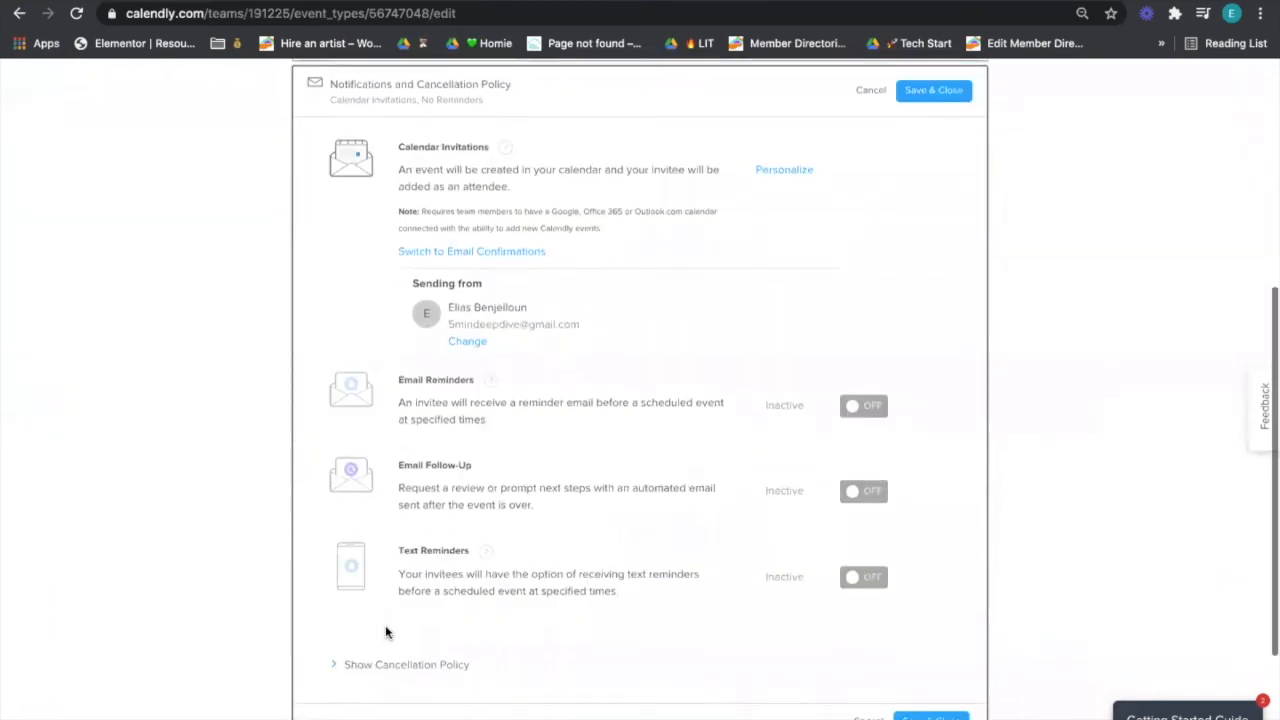
scroll(445, 620, down, 2)
scroll(449, 624, up, 2)
scroll(491, 320, up, 5)
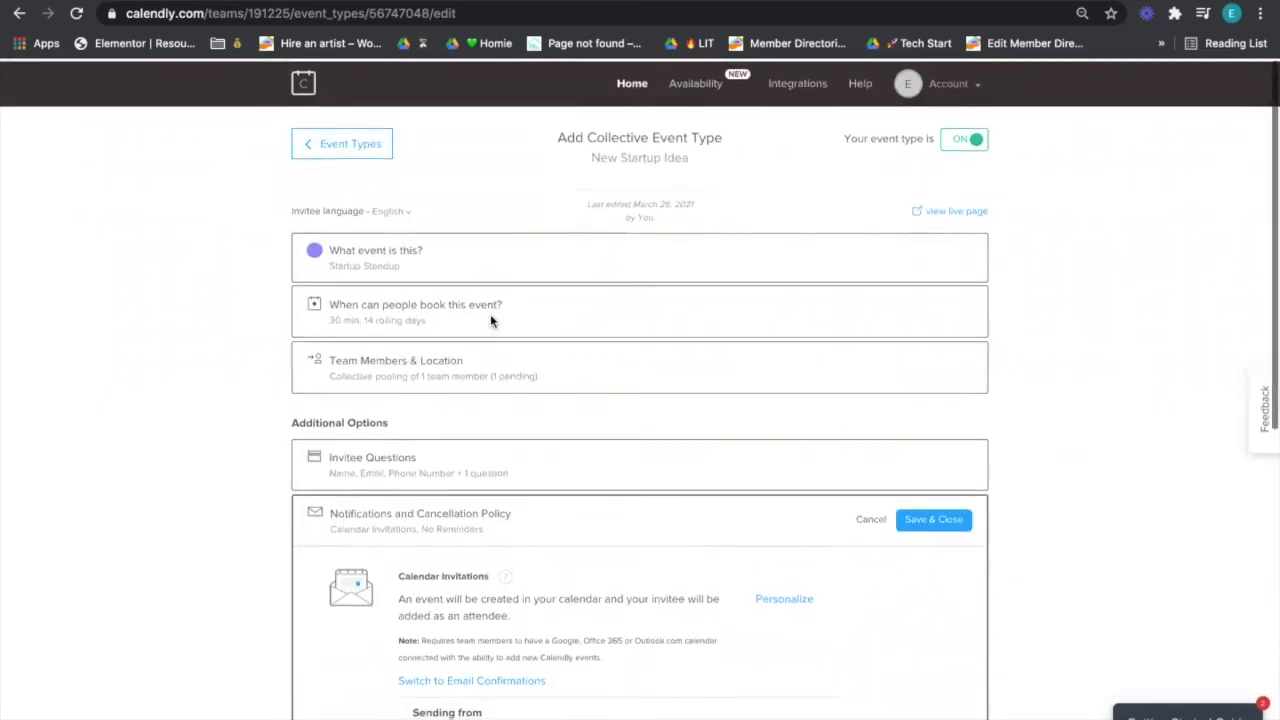
scroll(490, 320, down, 5)
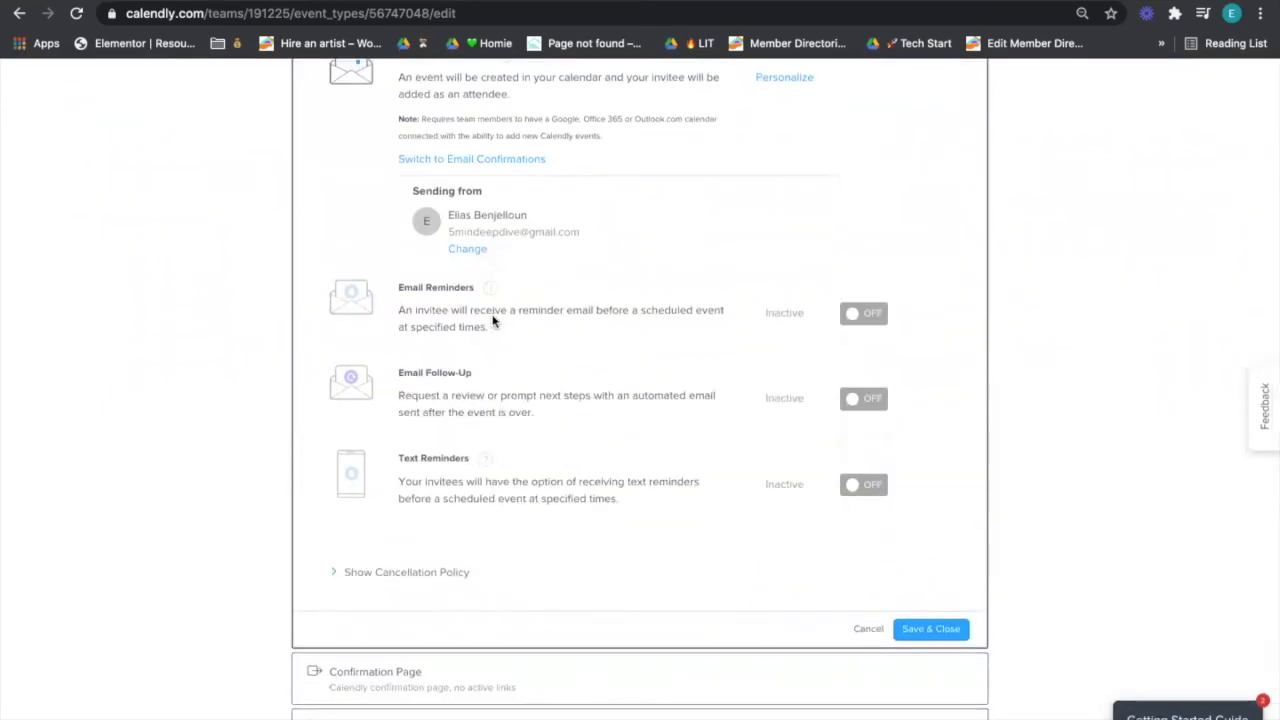
scroll(491, 320, up, 1)
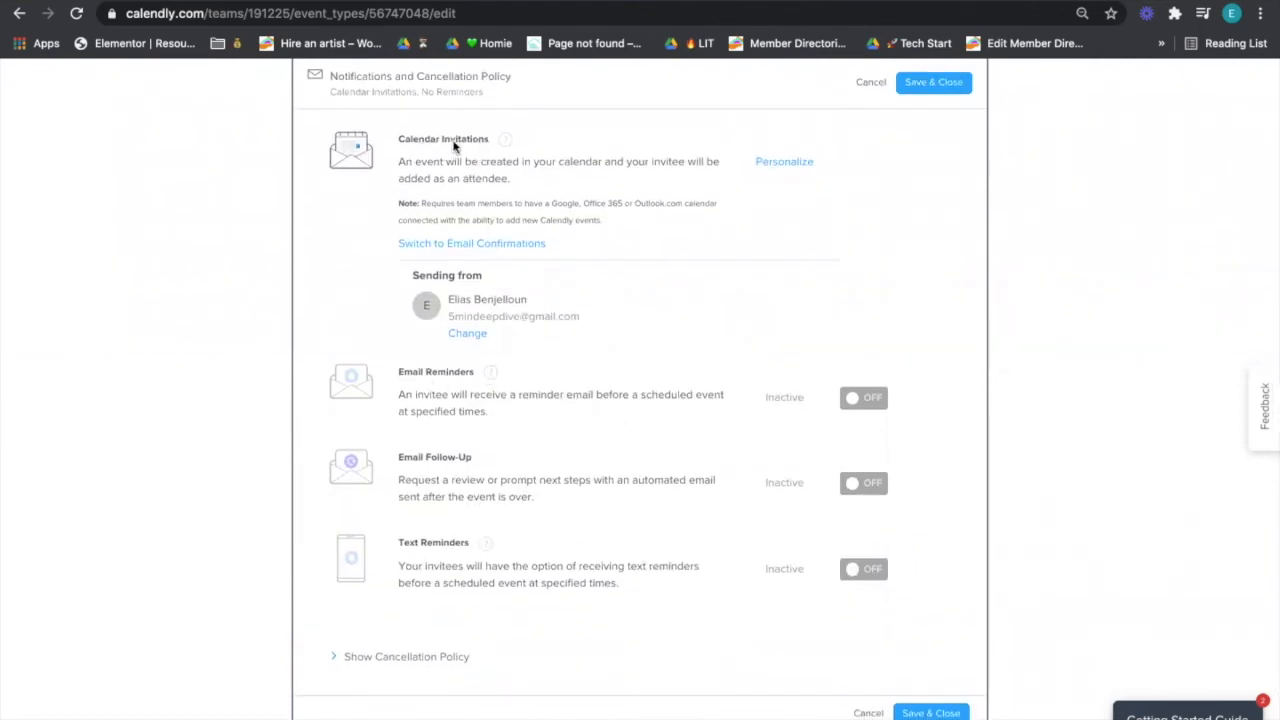
click(770, 165)
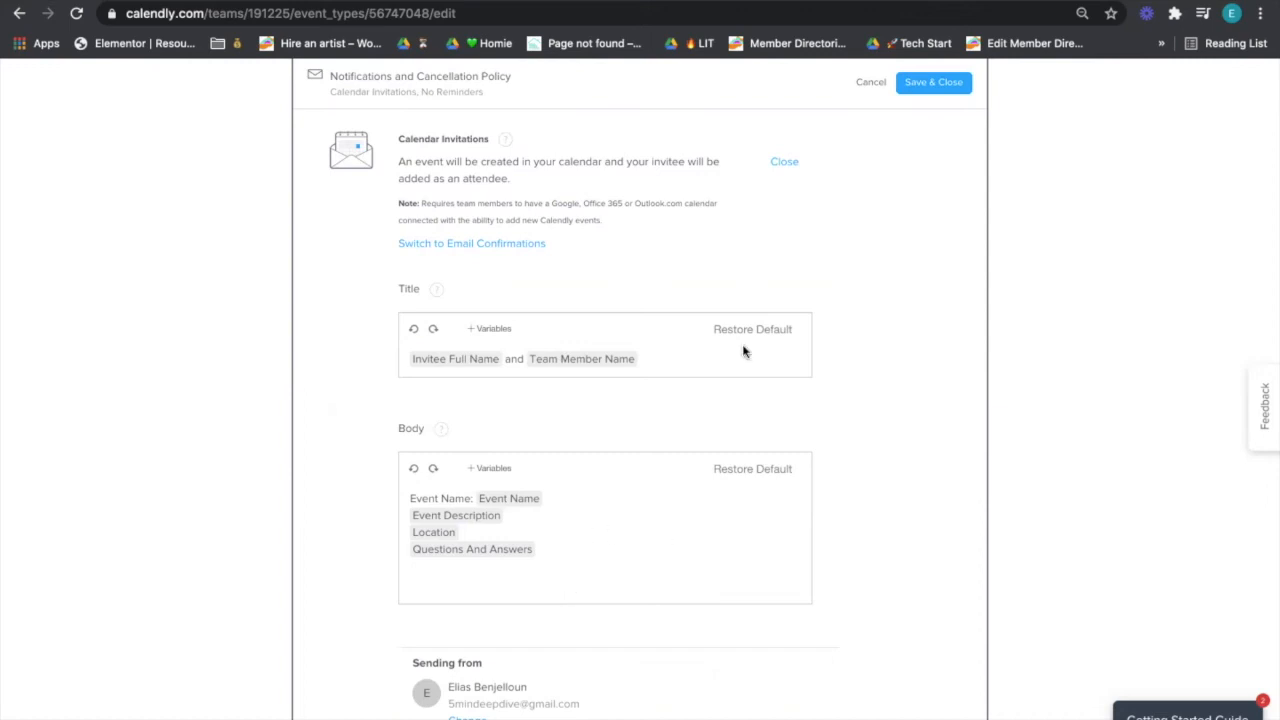
click(787, 164)
scroll(770, 215, down, 2)
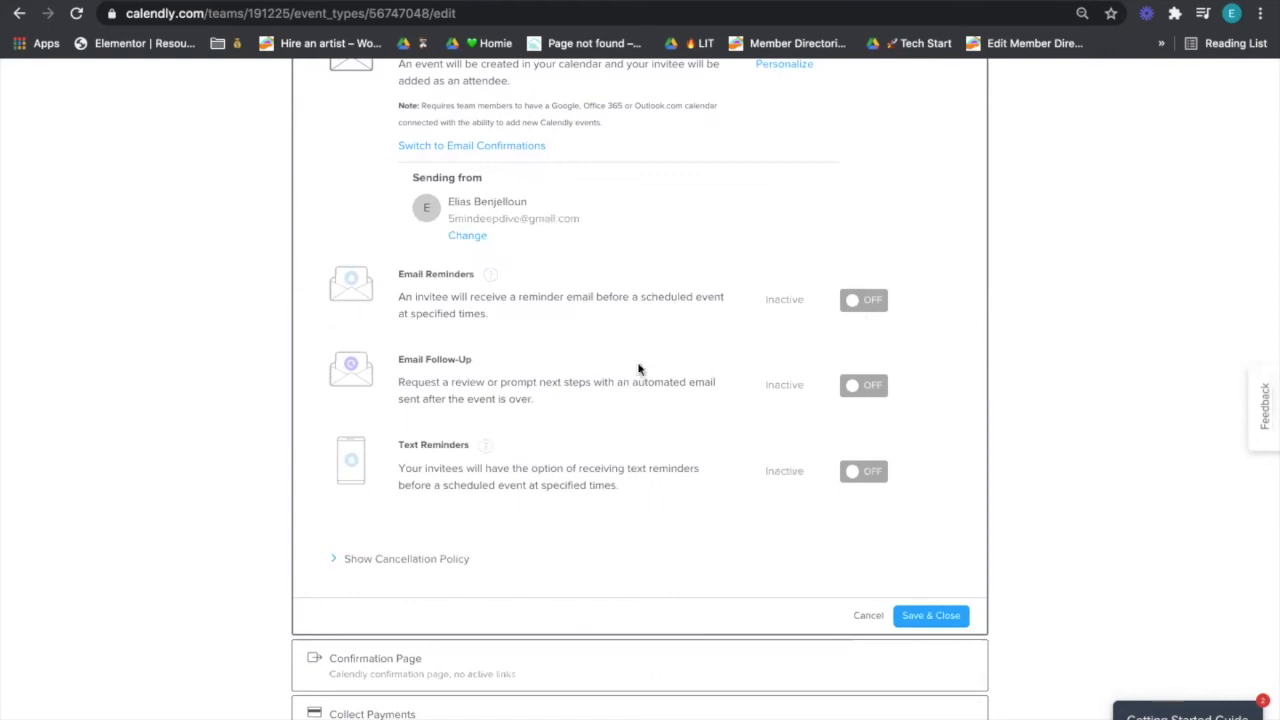
- Turn on email reminders and review the 24-hours-before reminder timing
click(876, 305)
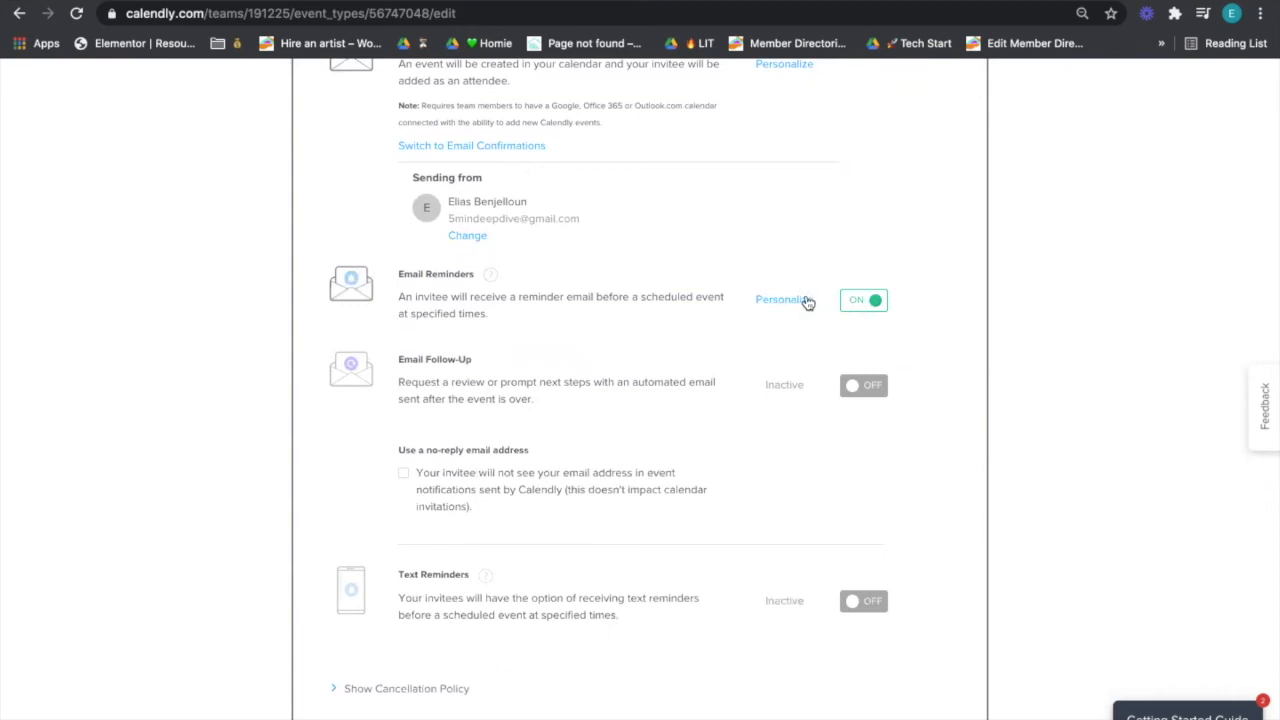
click(806, 300)
scroll(811, 360, down, 3)
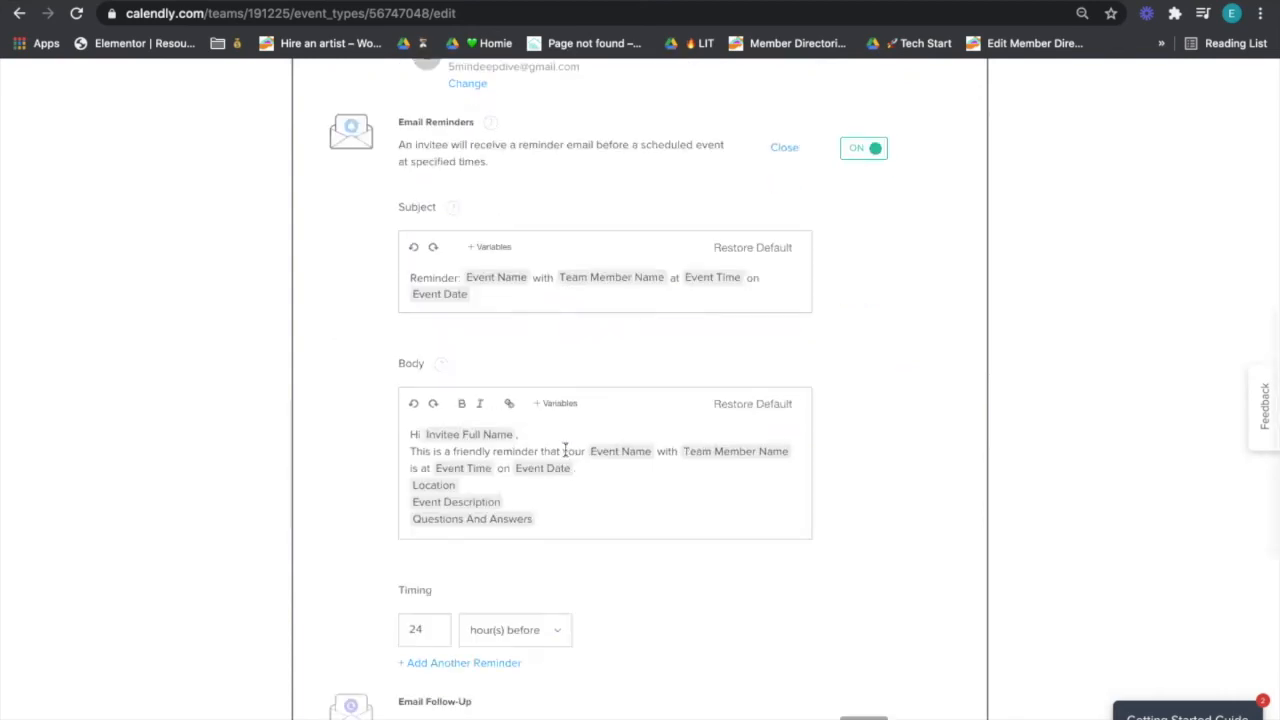
scroll(588, 462, down, 2)
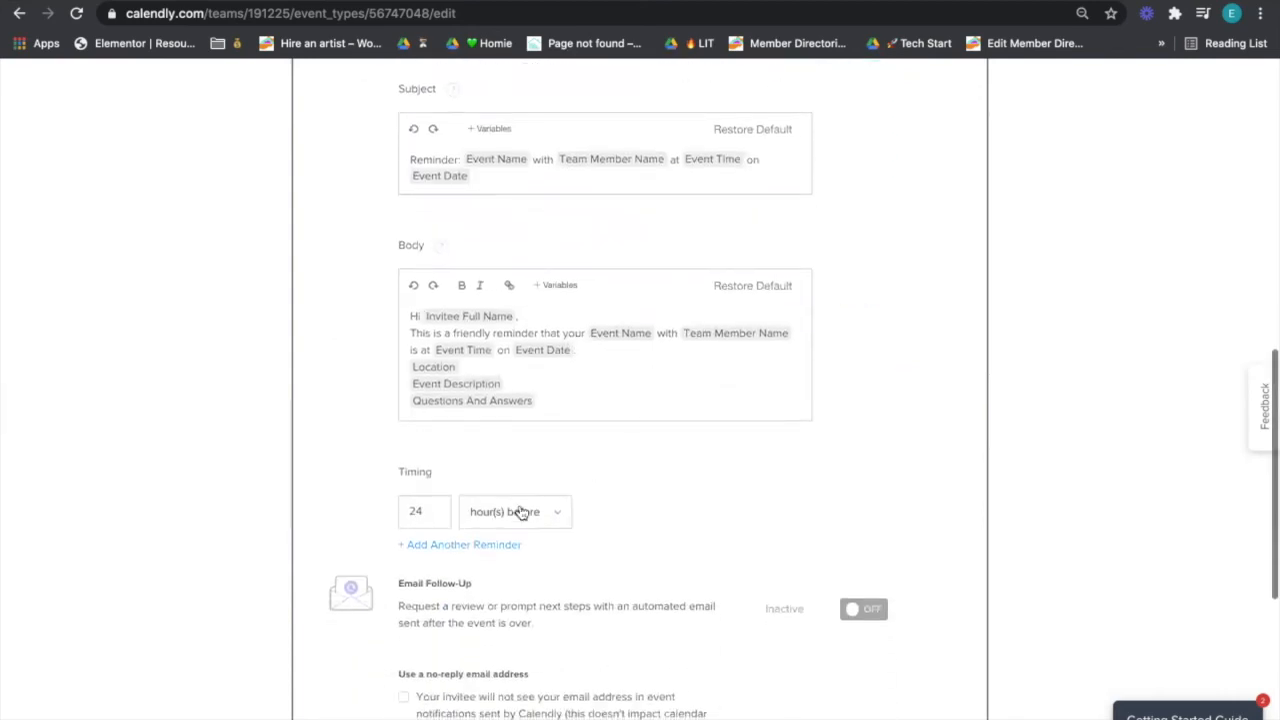
click(510, 525)
click(455, 558)
- Add a second reminder set to 72 hours, then delete it again
click(449, 545)
double_click(433, 555)
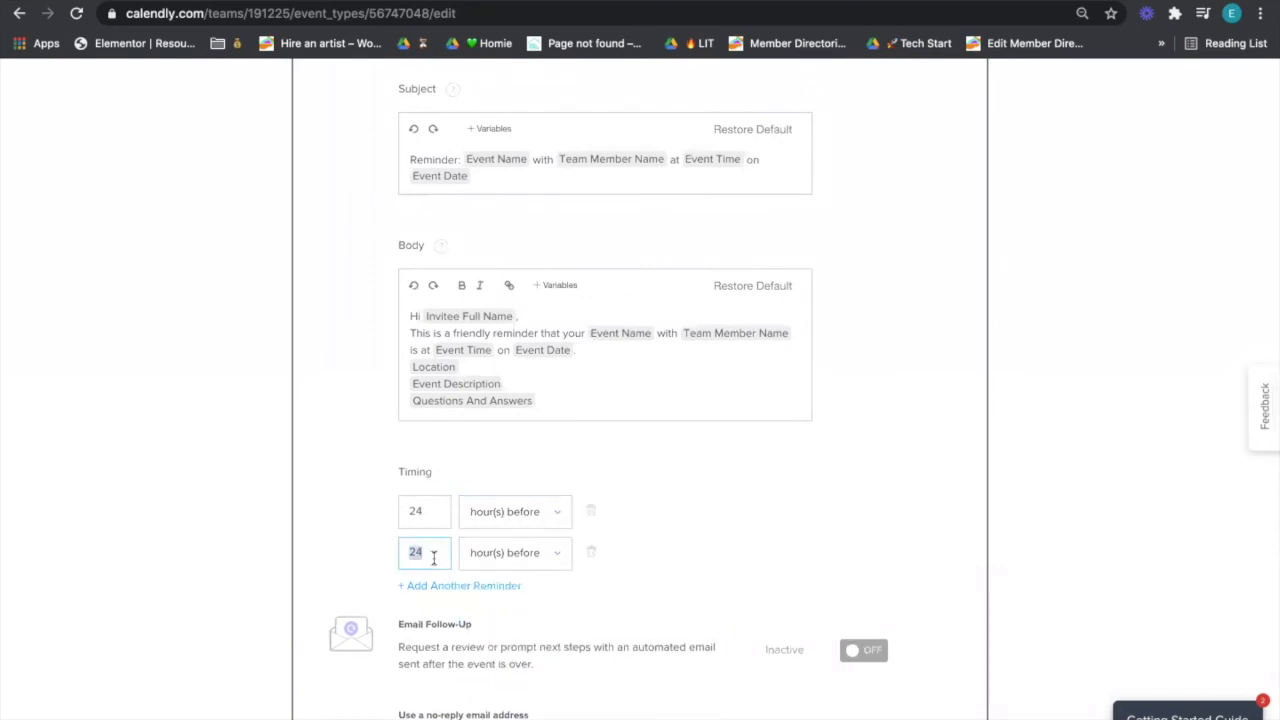
text(72)
click(590, 553)
scroll(590, 560, up, 3)
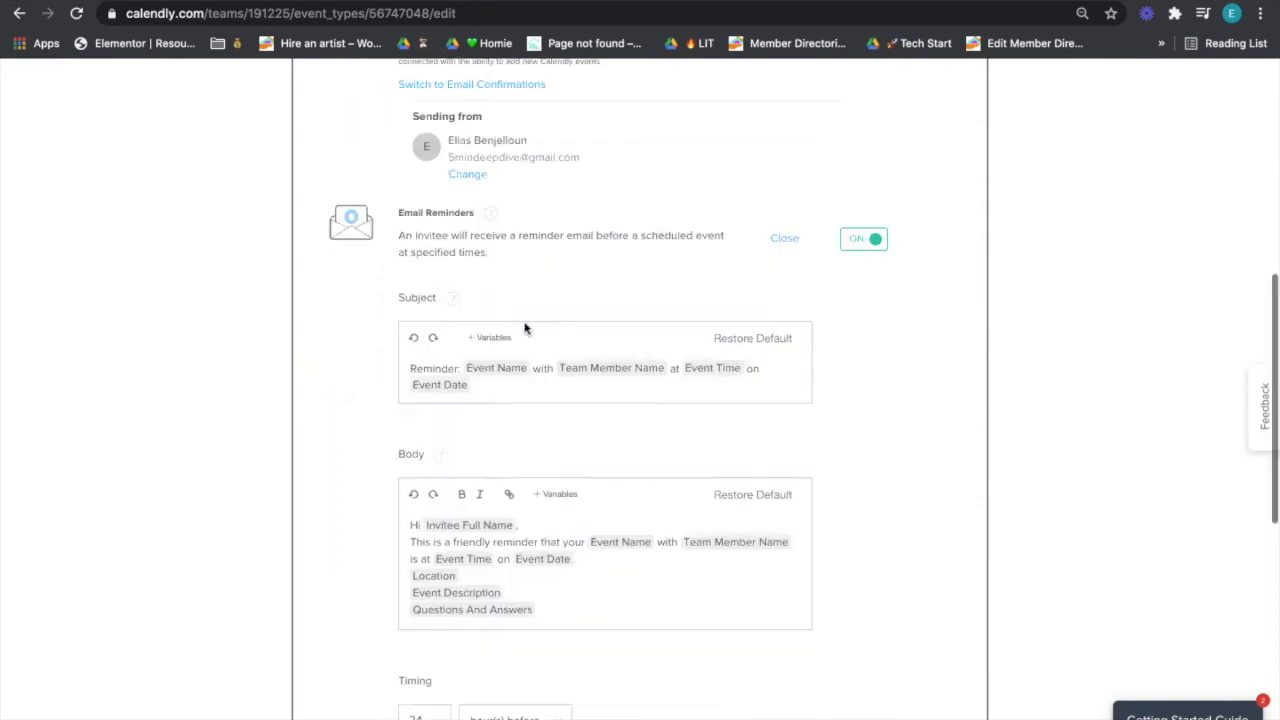
- Turn on Email Follow-Up and review its 'Thank you for your time!' email sent 1 hour after
click(785, 240)
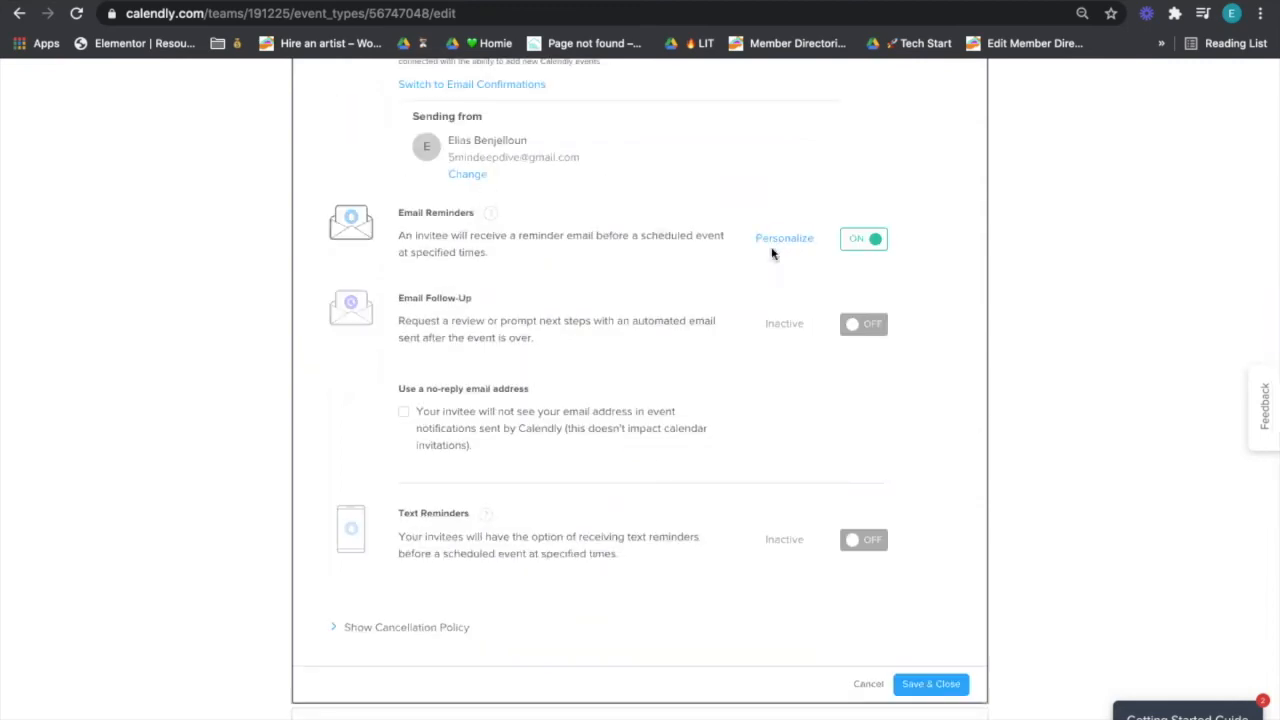
click(866, 326)
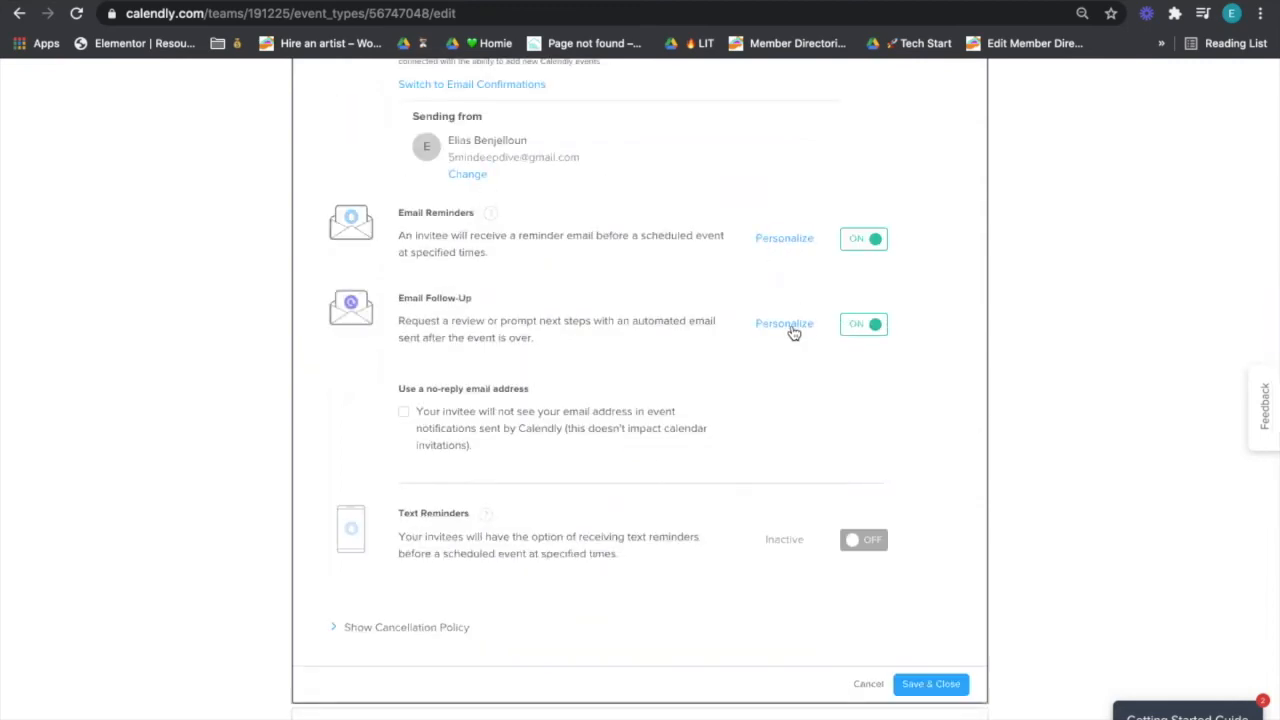
click(785, 324)
scroll(651, 457, down, 2)
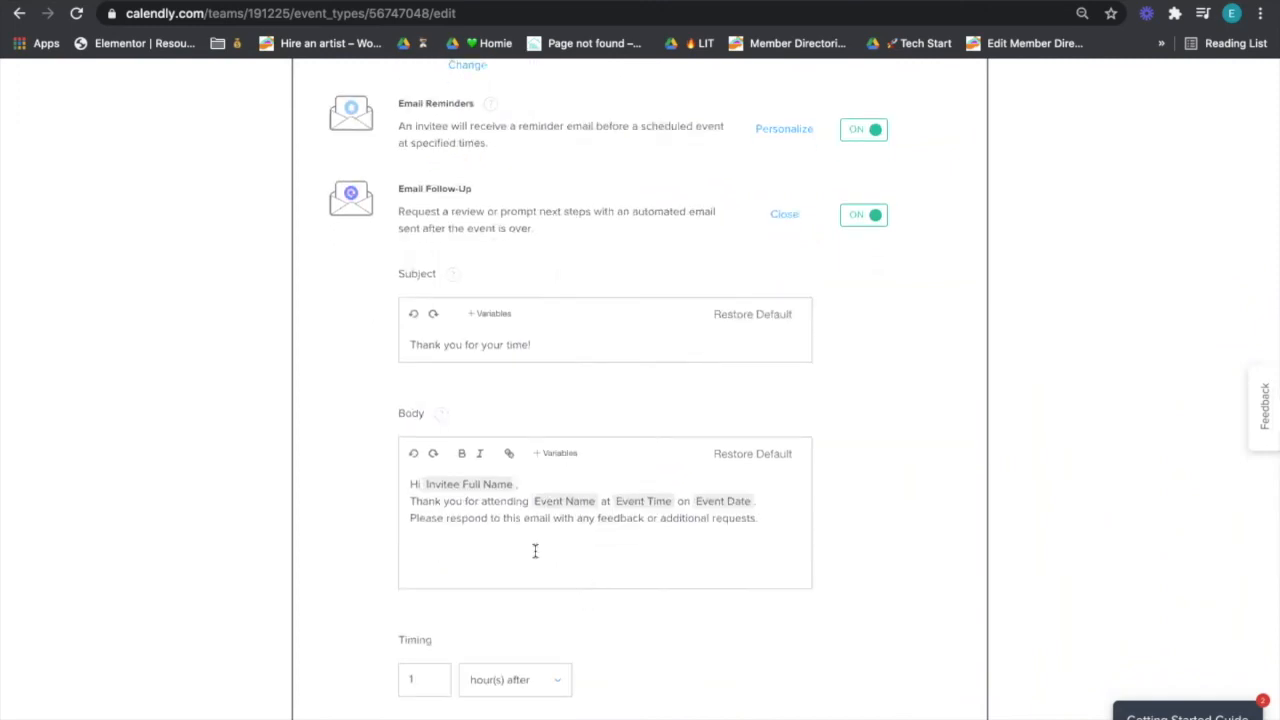
scroll(535, 551, down, 2)
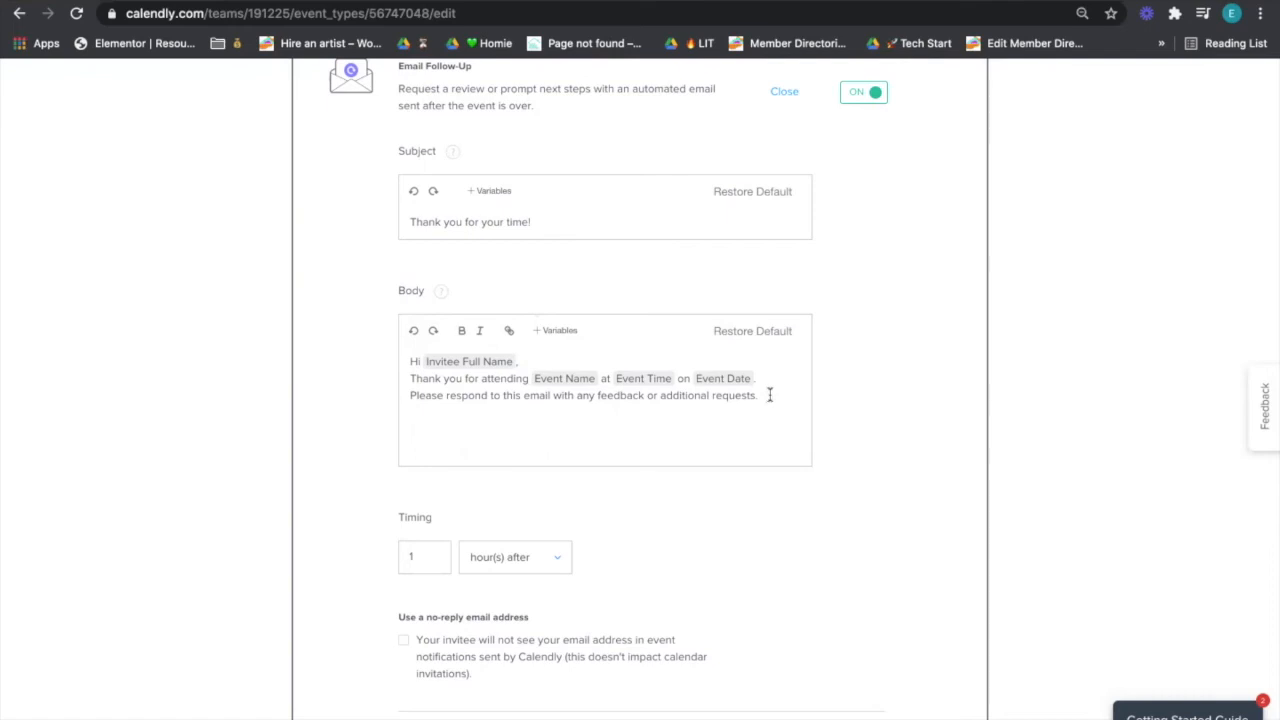
scroll(780, 370, up, 1)
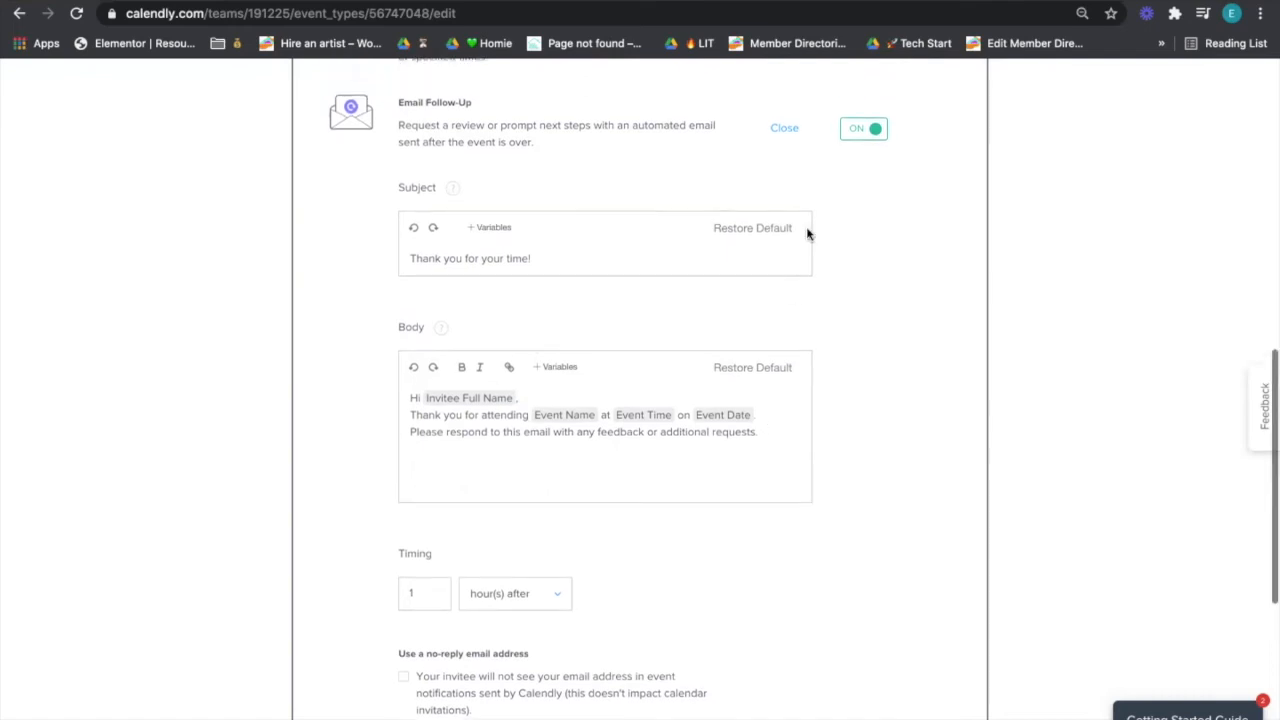
click(788, 132)
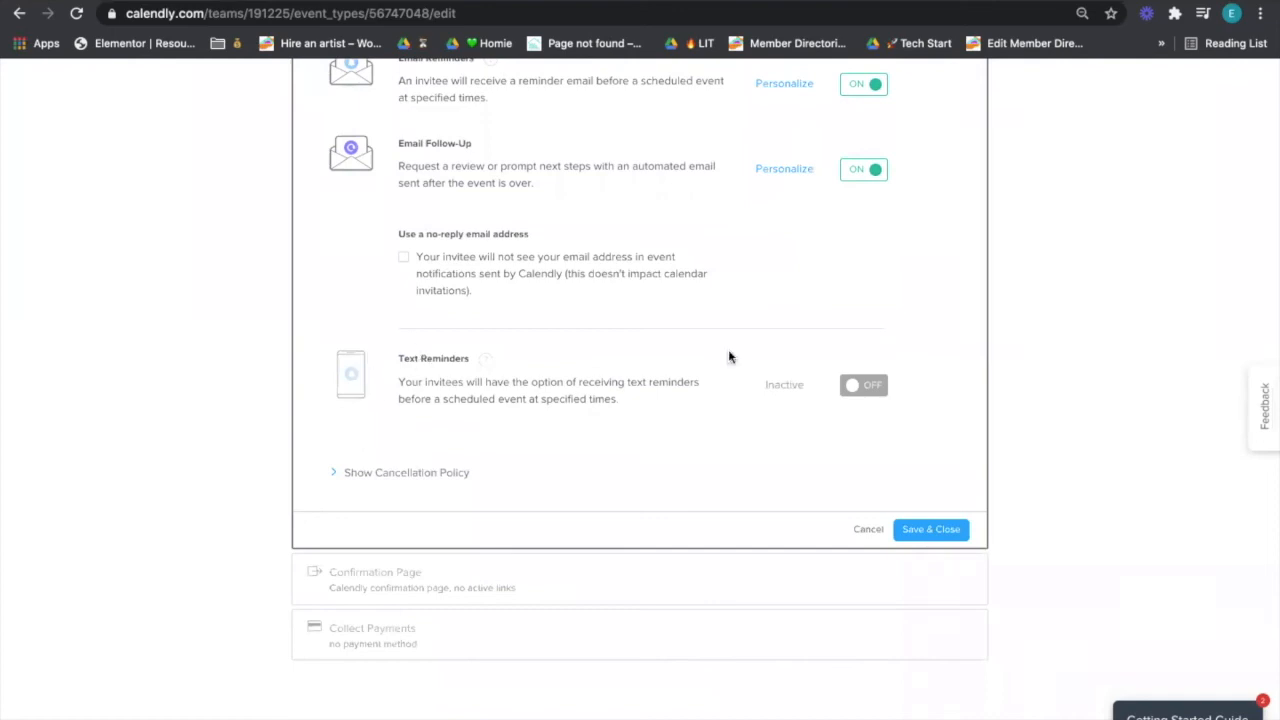
- Turn on text reminders and change their timing to 1 hour before the event
click(850, 385)
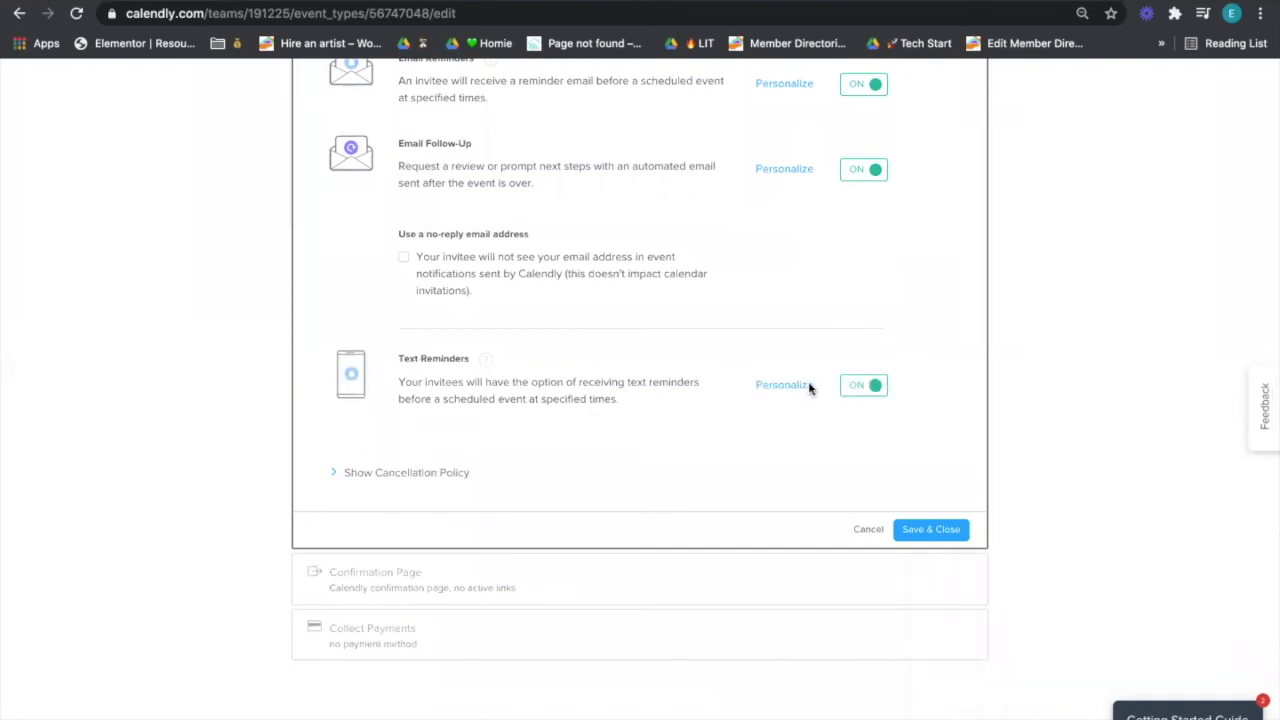
click(785, 385)
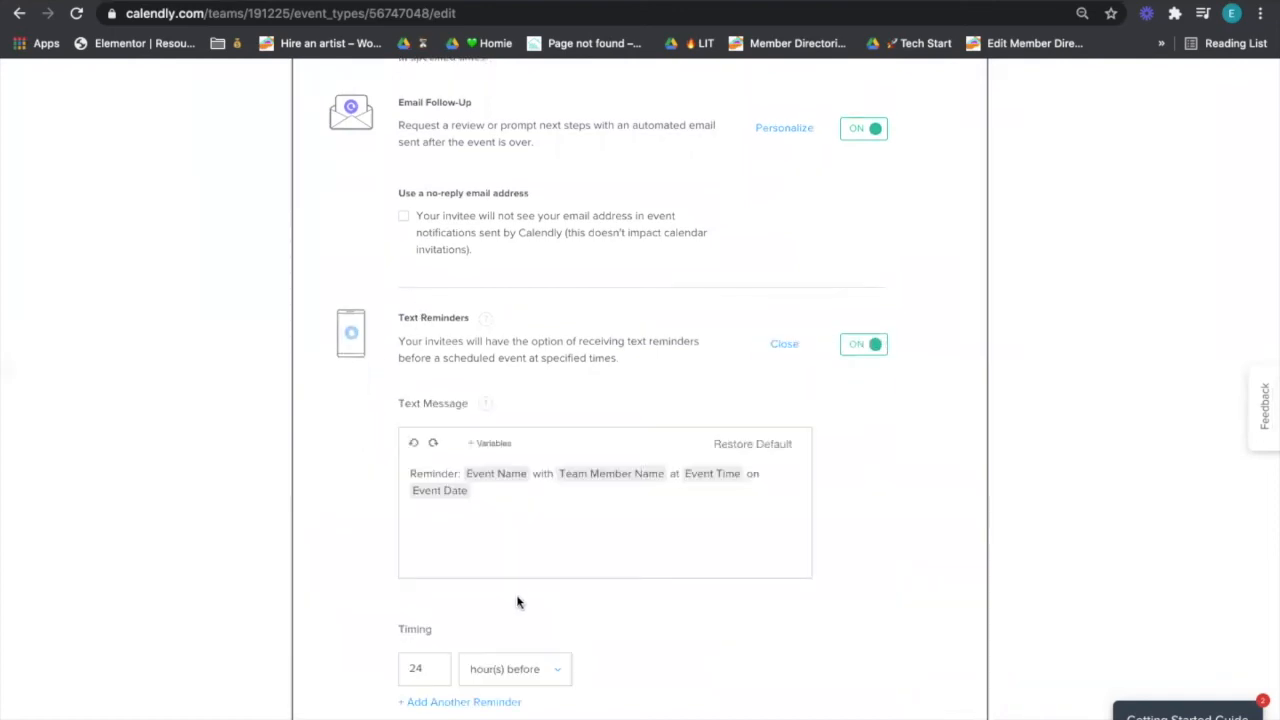
scroll(517, 600, down, 1)
double_click(438, 607)
text(1)
click(484, 538)
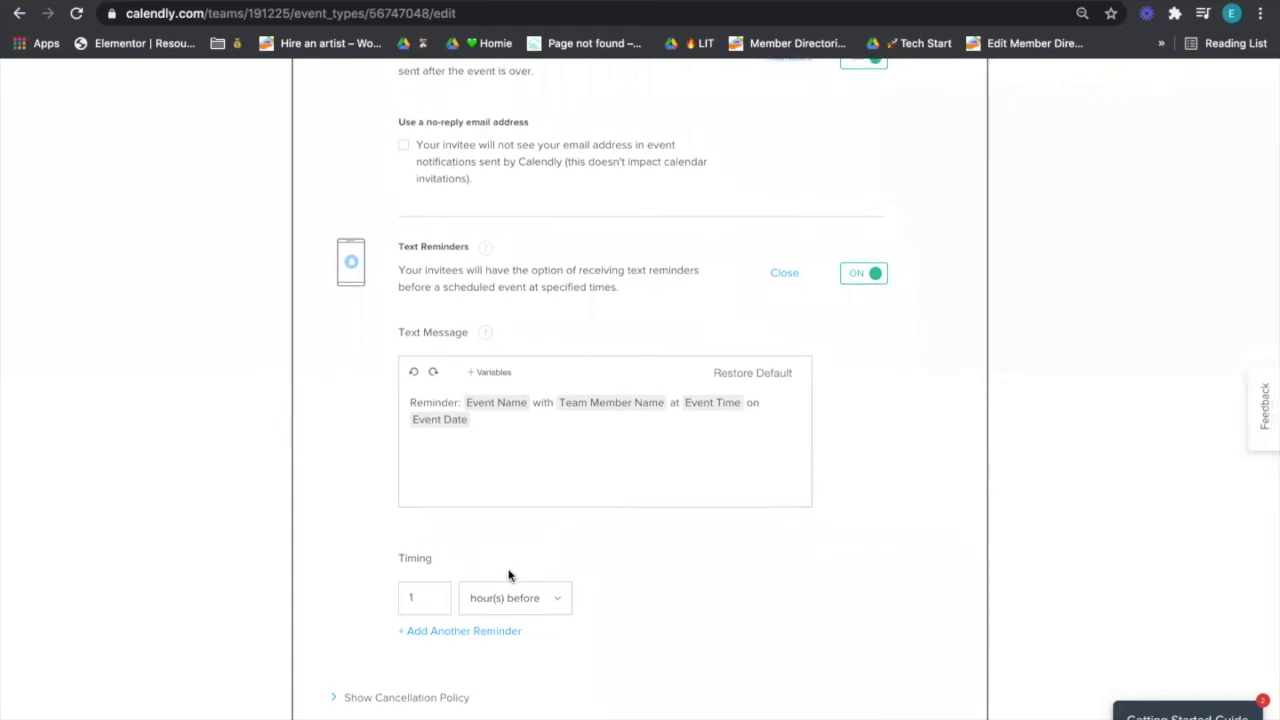
- Close the text reminder editor and save the notification settings
scroll(508, 575, up, 1)
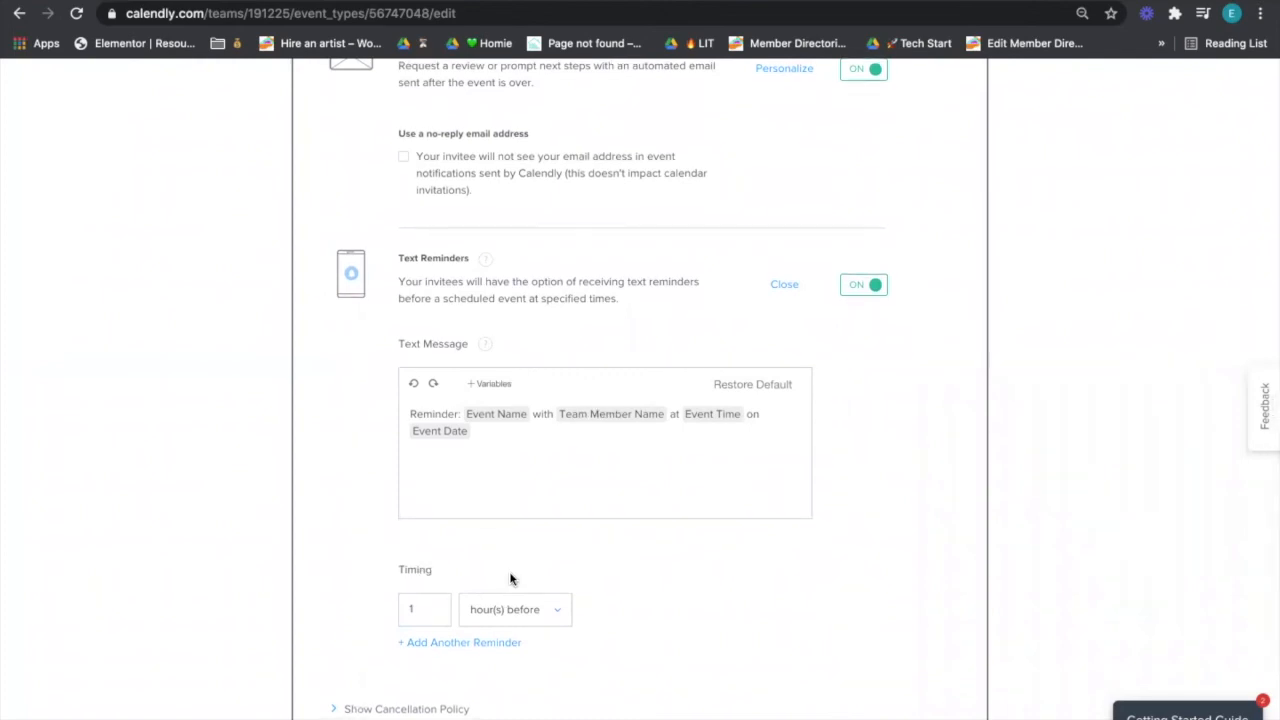
scroll(510, 579, up, 1)
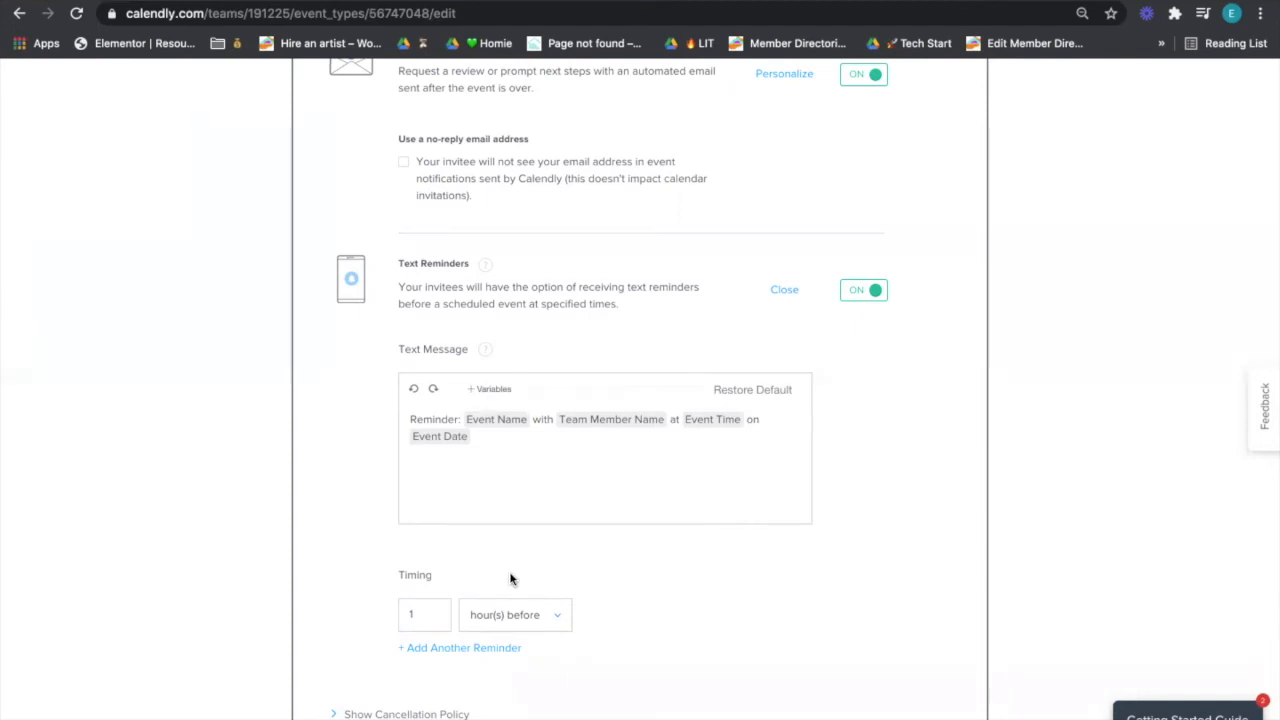
click(786, 291)
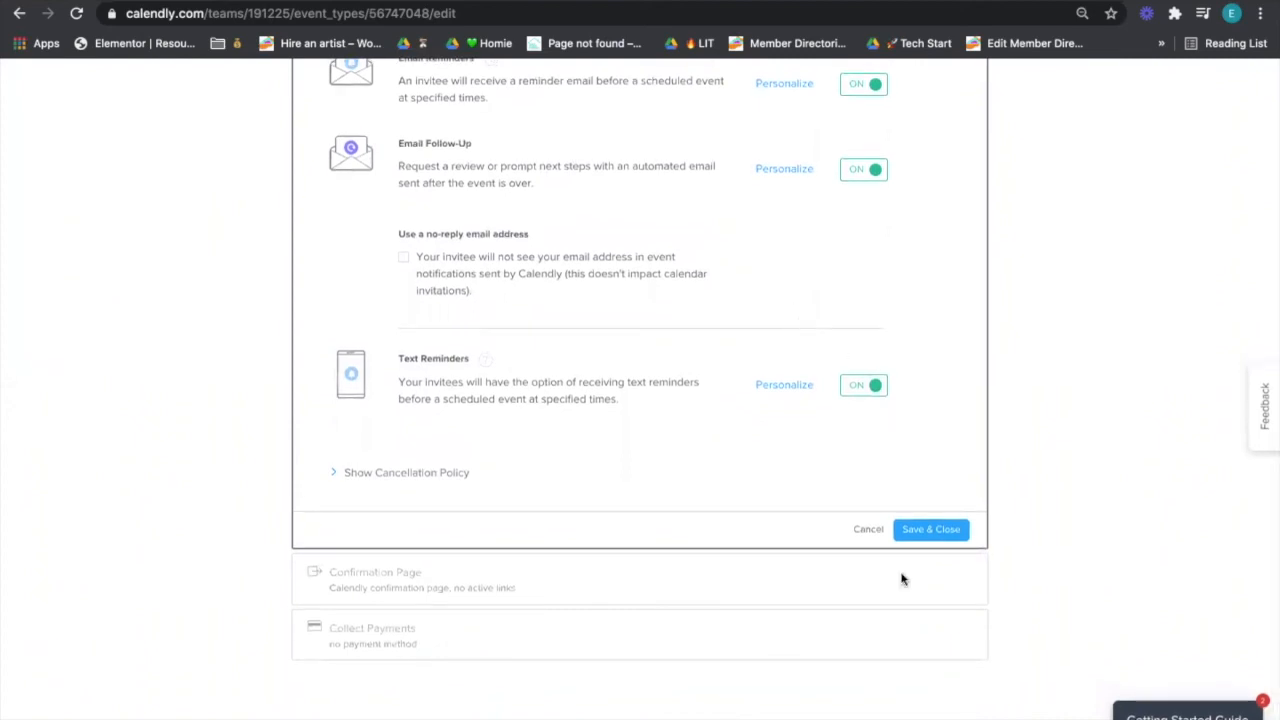
scroll(865, 500, up, 3)
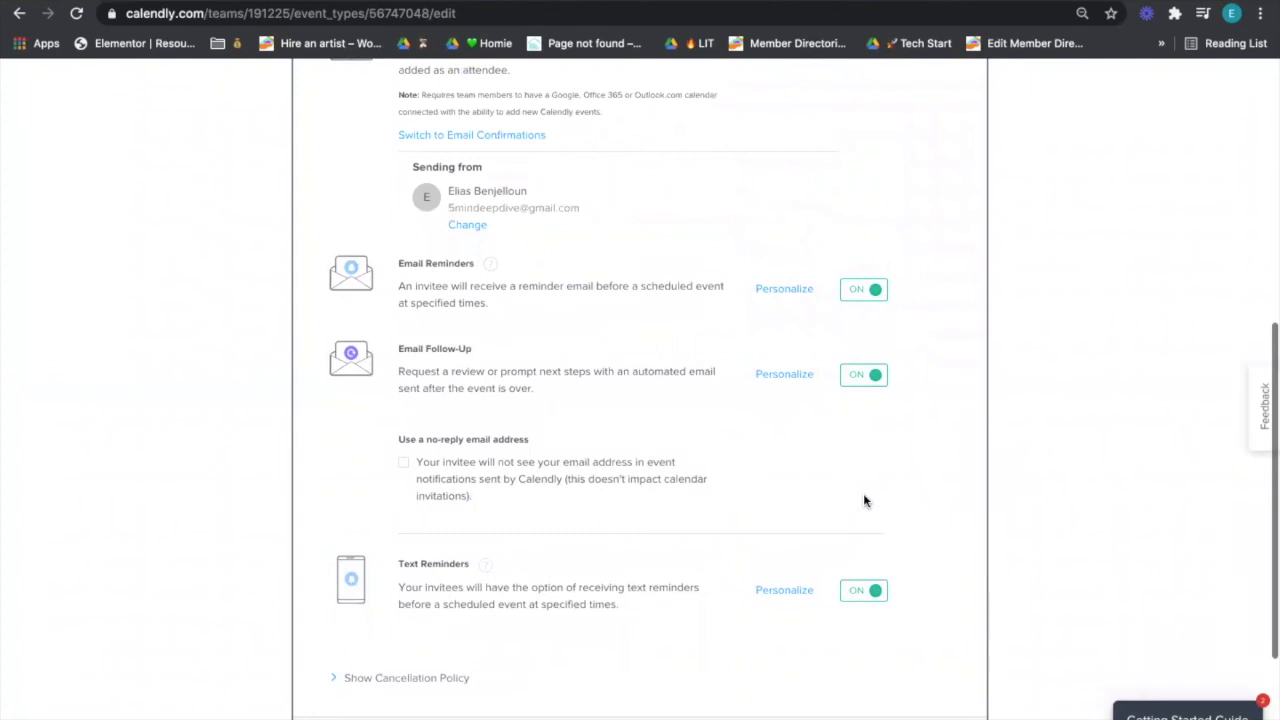
scroll(865, 501, down, 3)
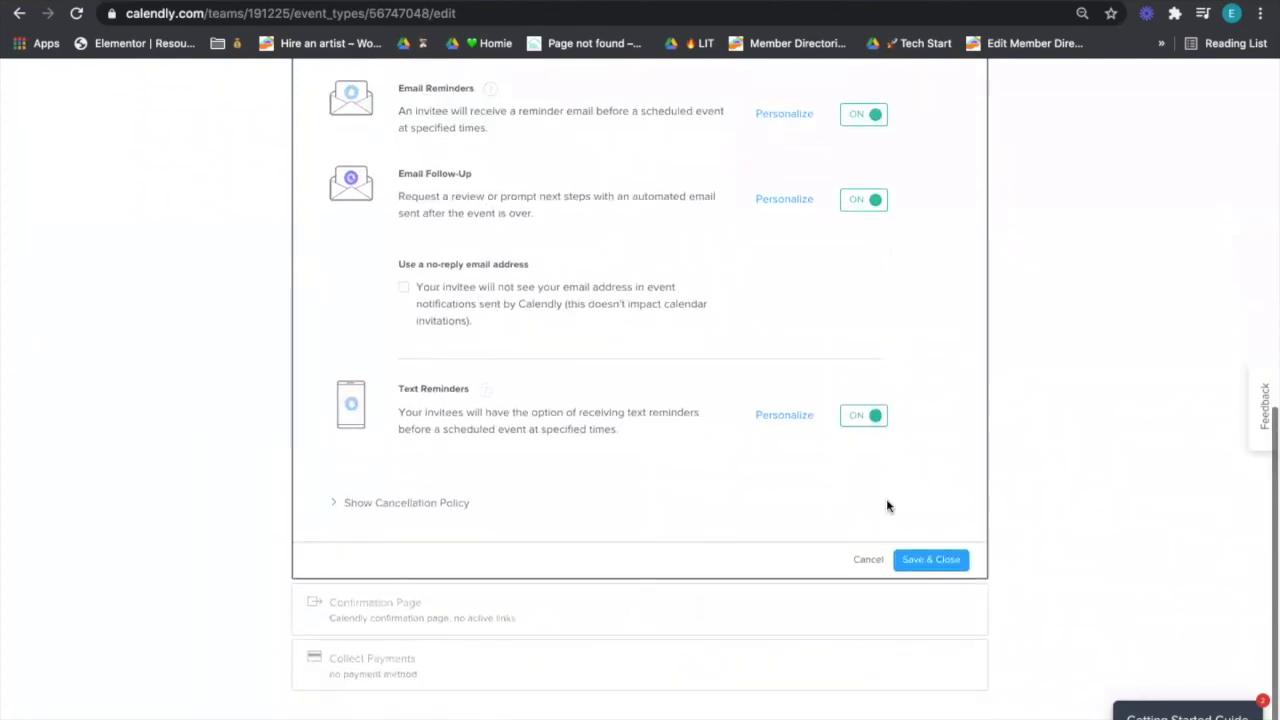
click(932, 560)
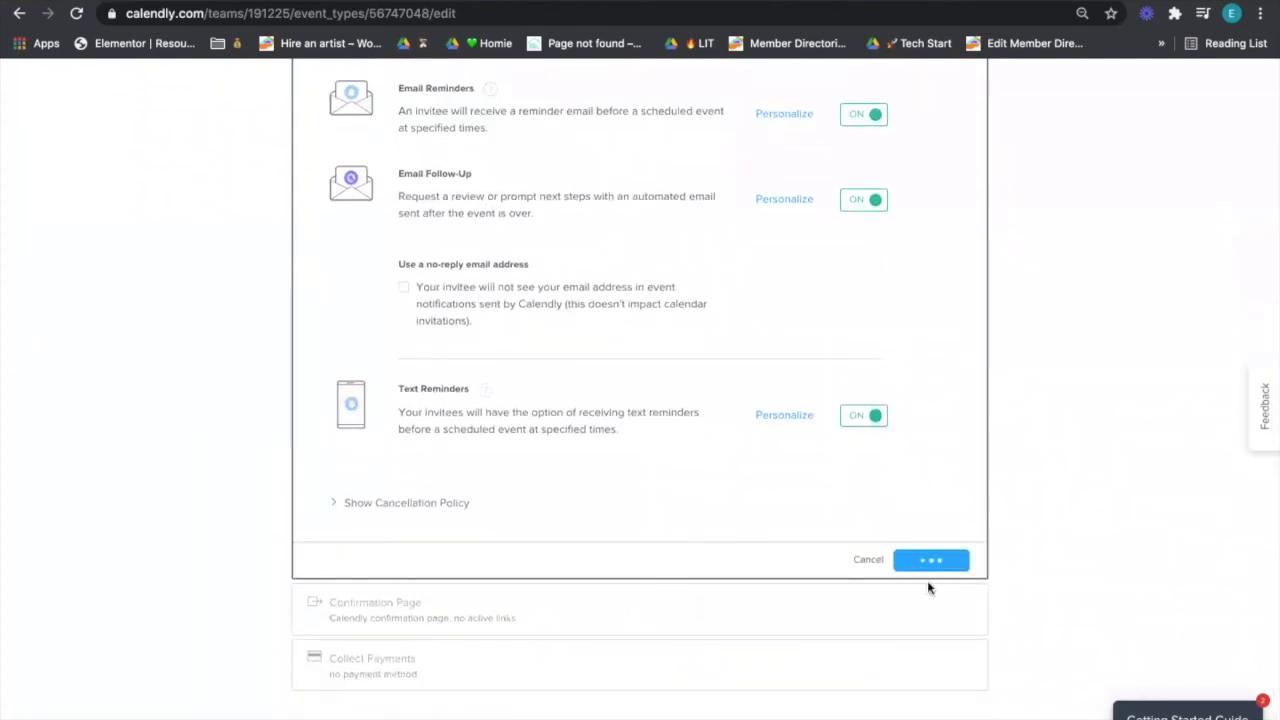
click(910, 574)
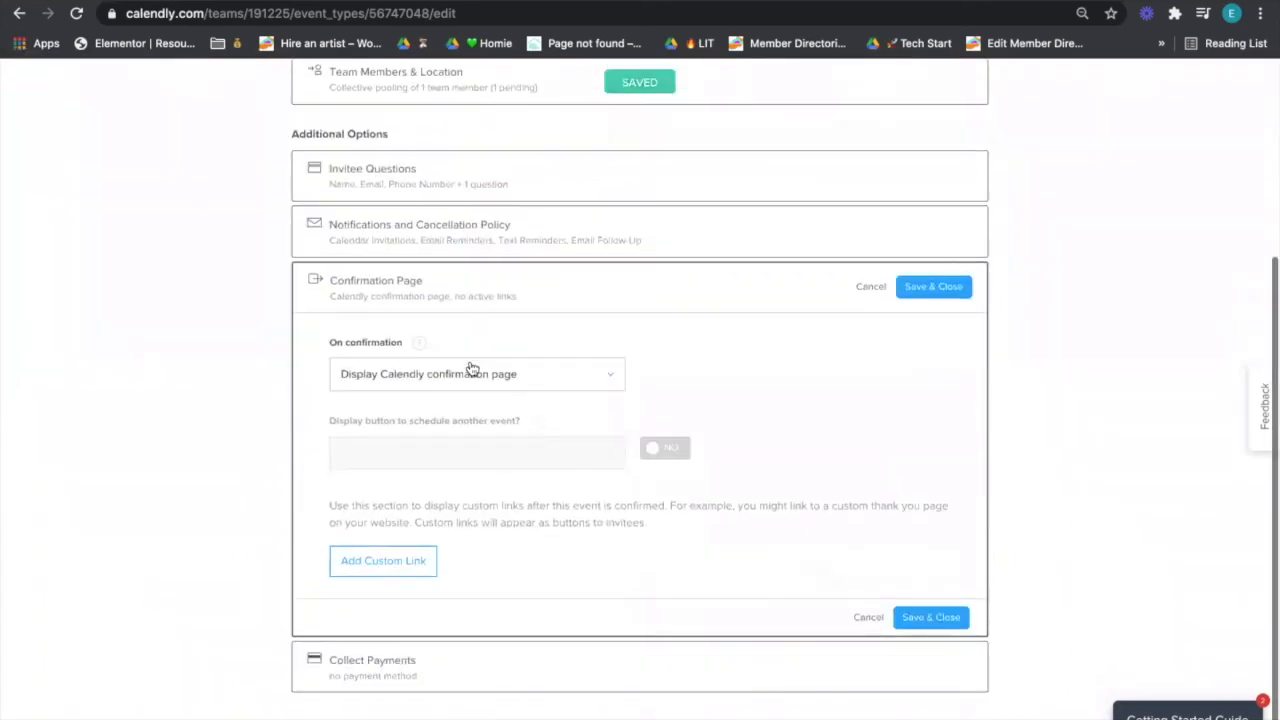
click(471, 372)
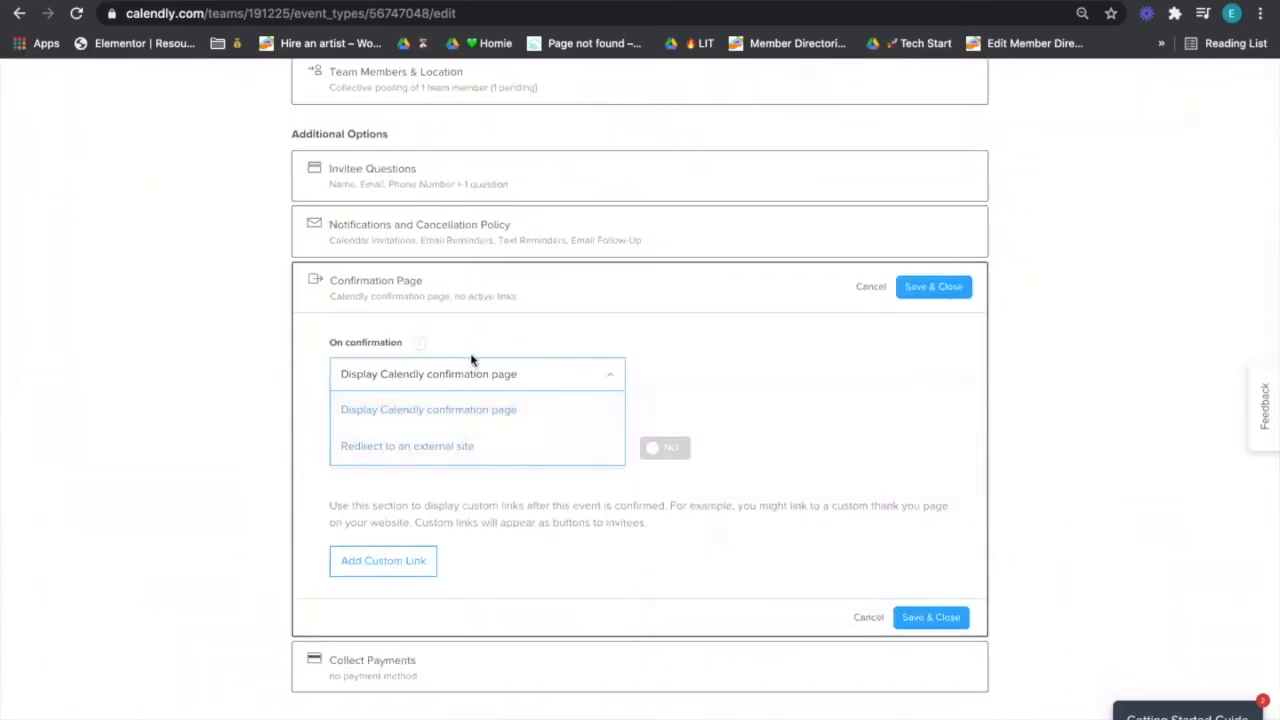
click(443, 450)
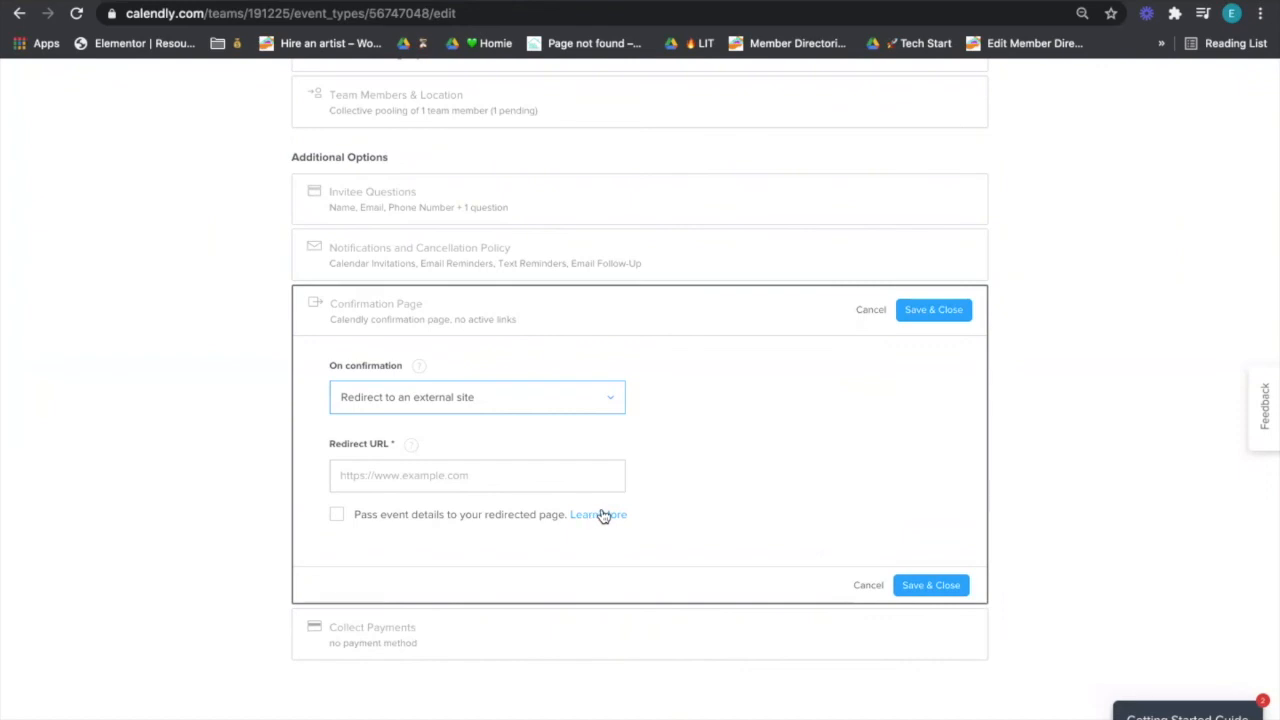
scroll(360, 140, up, 1)
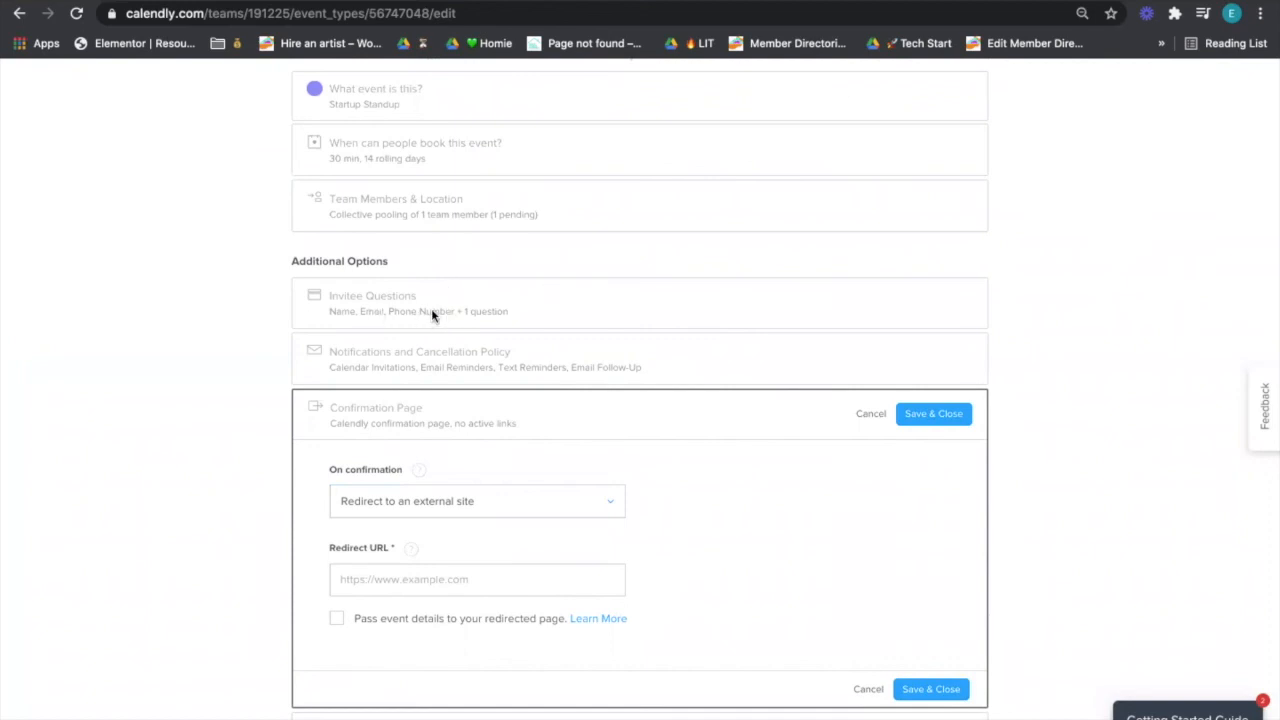
scroll(431, 314, down, 1)
scroll(424, 312, down, 1)
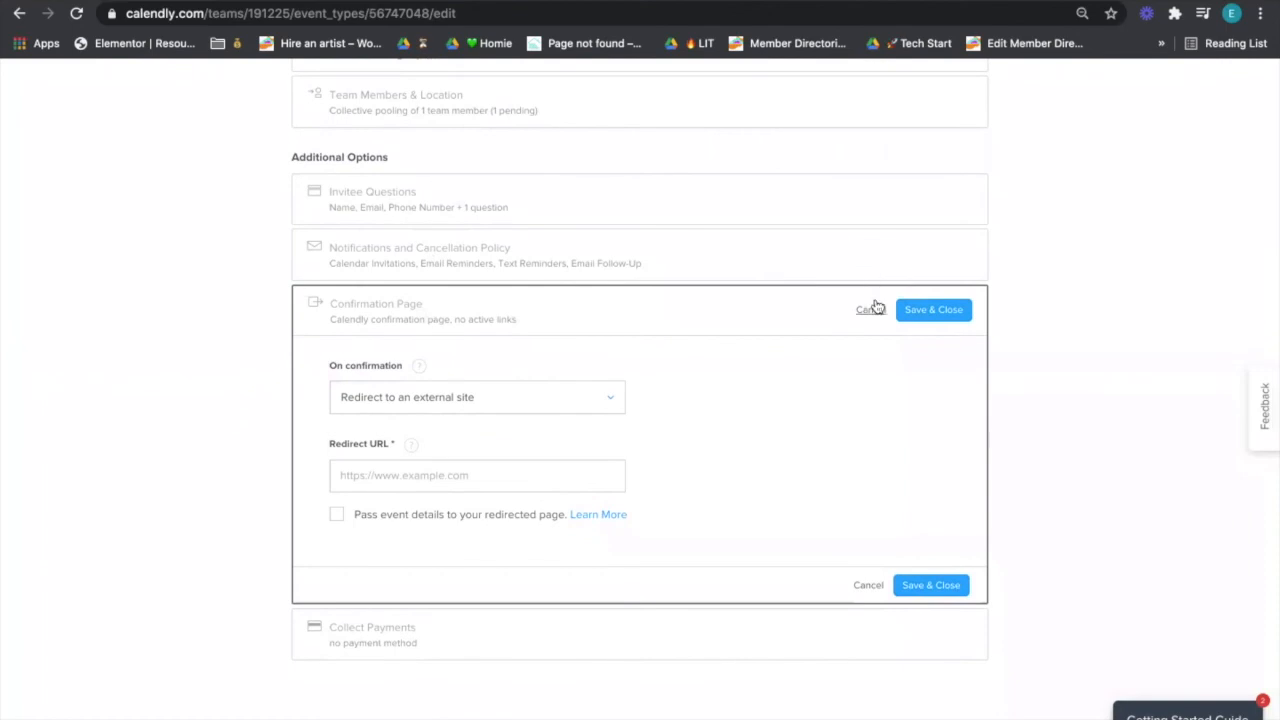
click(874, 305)
click(576, 200)
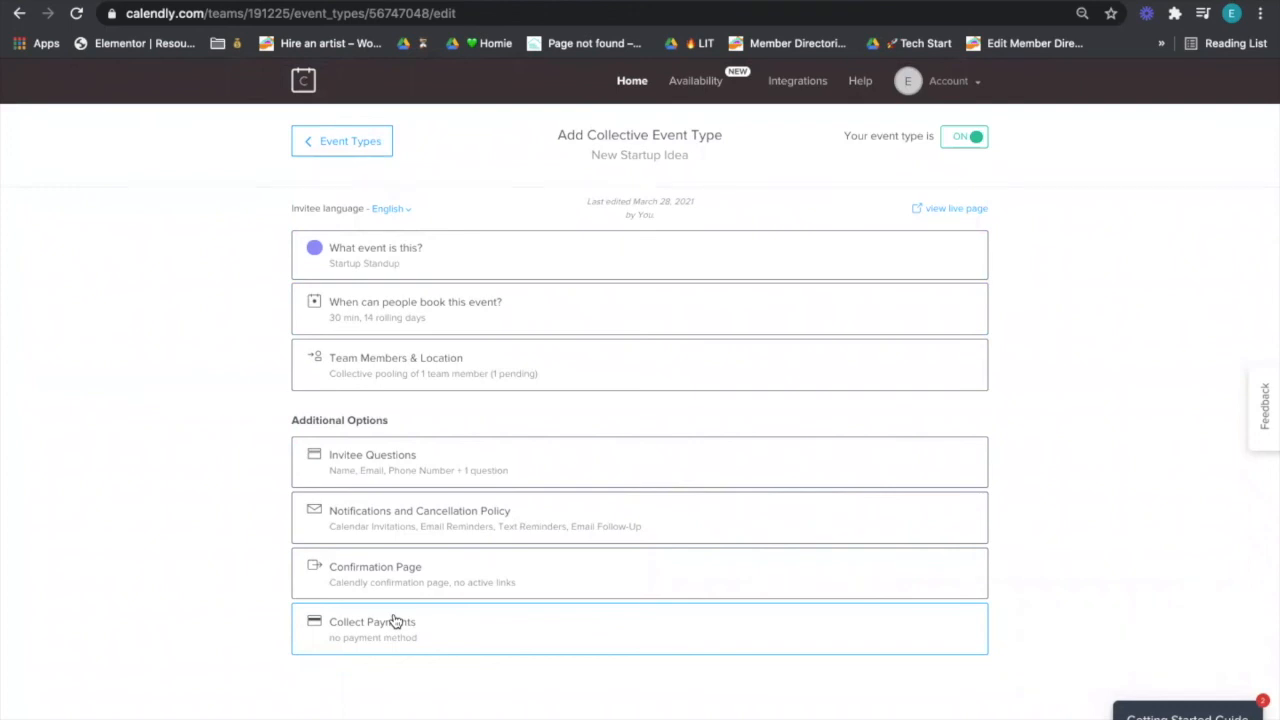
- Rename Startup Standup to 'Group Consultation', save, and return to the Event Types list
click(361, 277)
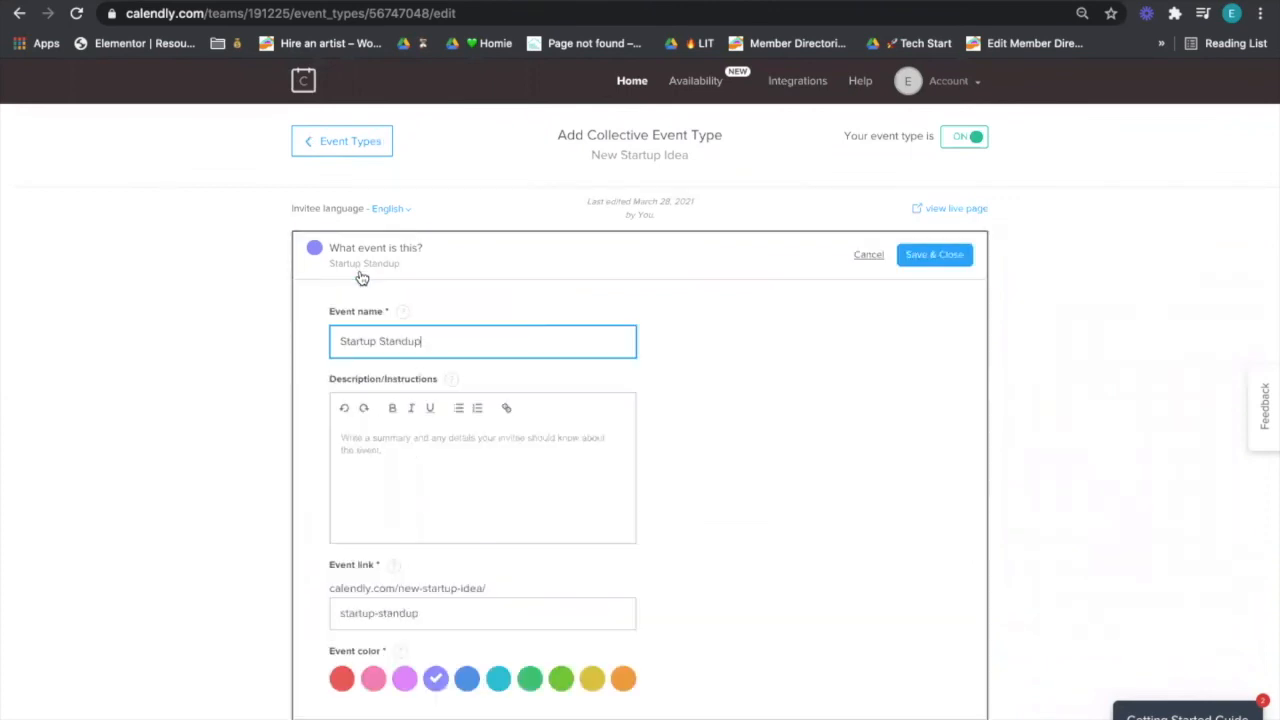
click(453, 276)
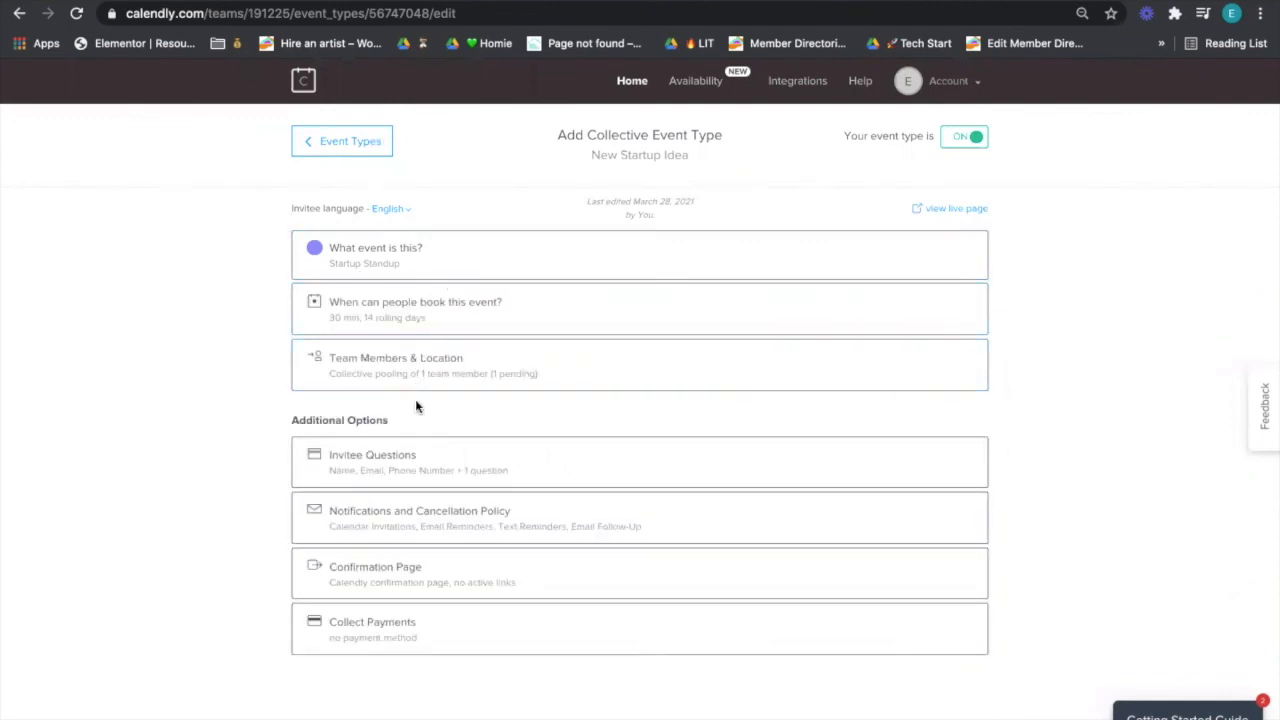
click(423, 269)
double_click(451, 339)
triple_click(451, 339)
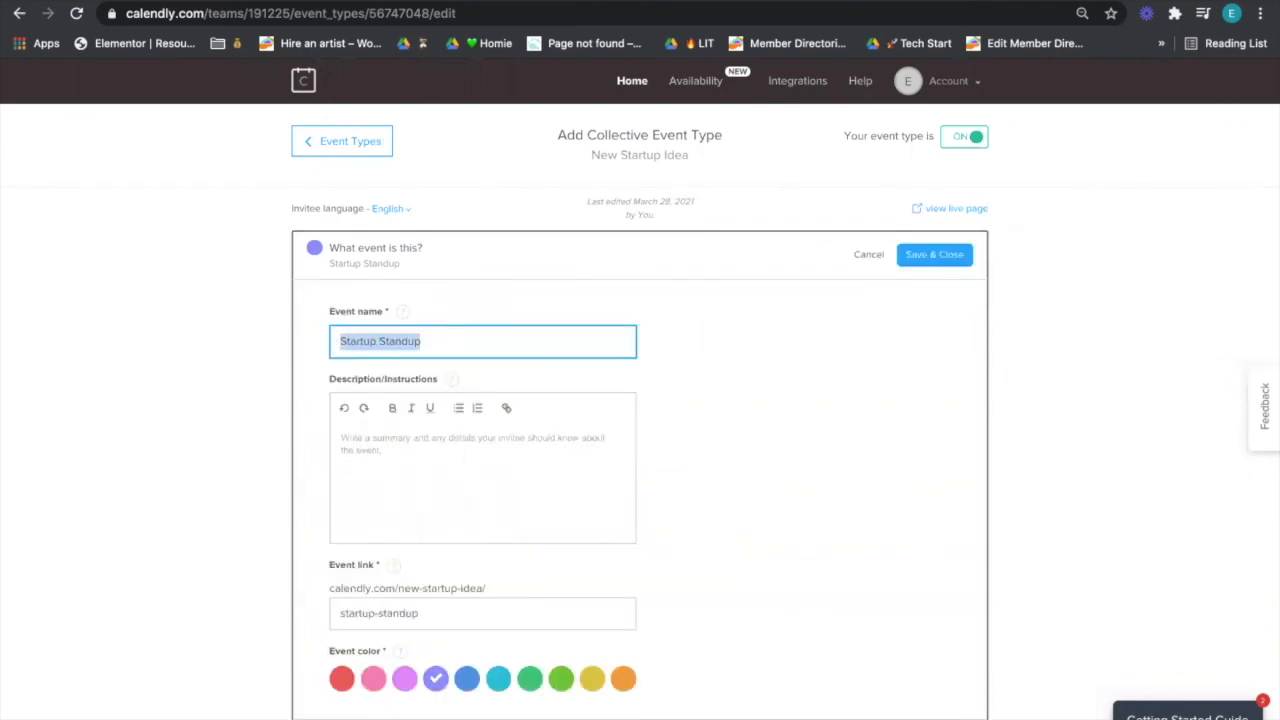
text(Group Consultation)
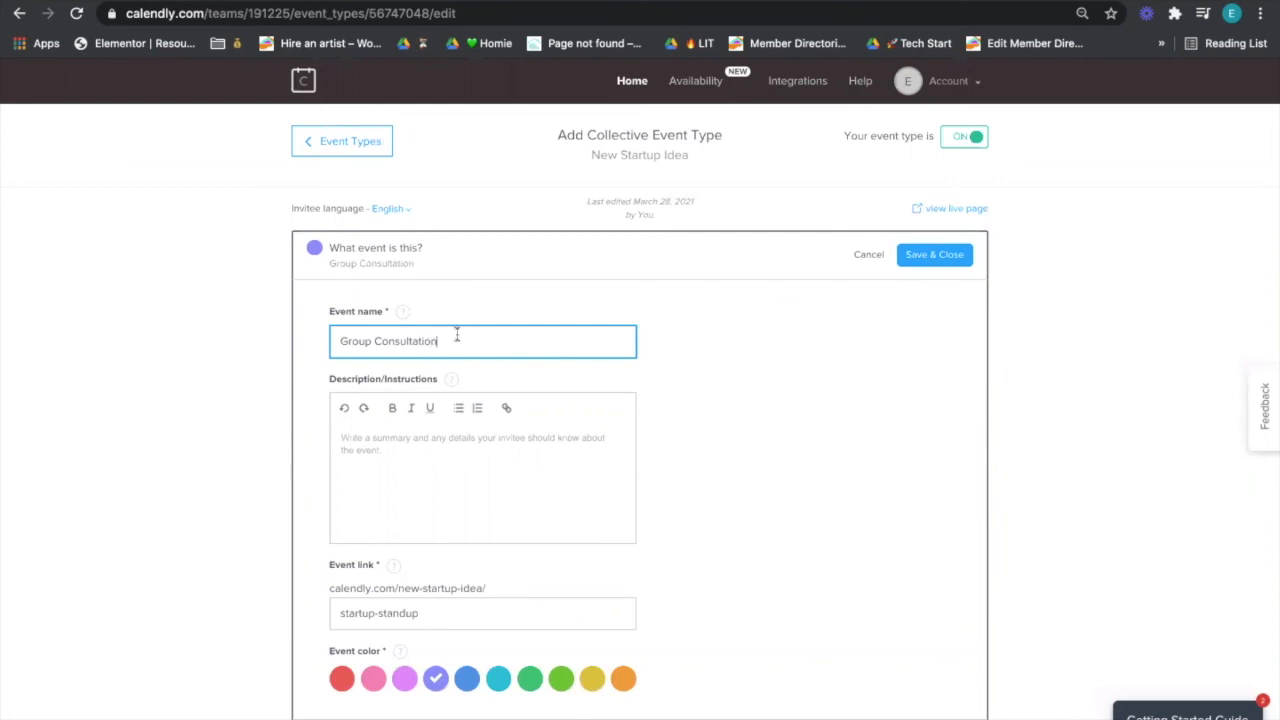
click(966, 257)
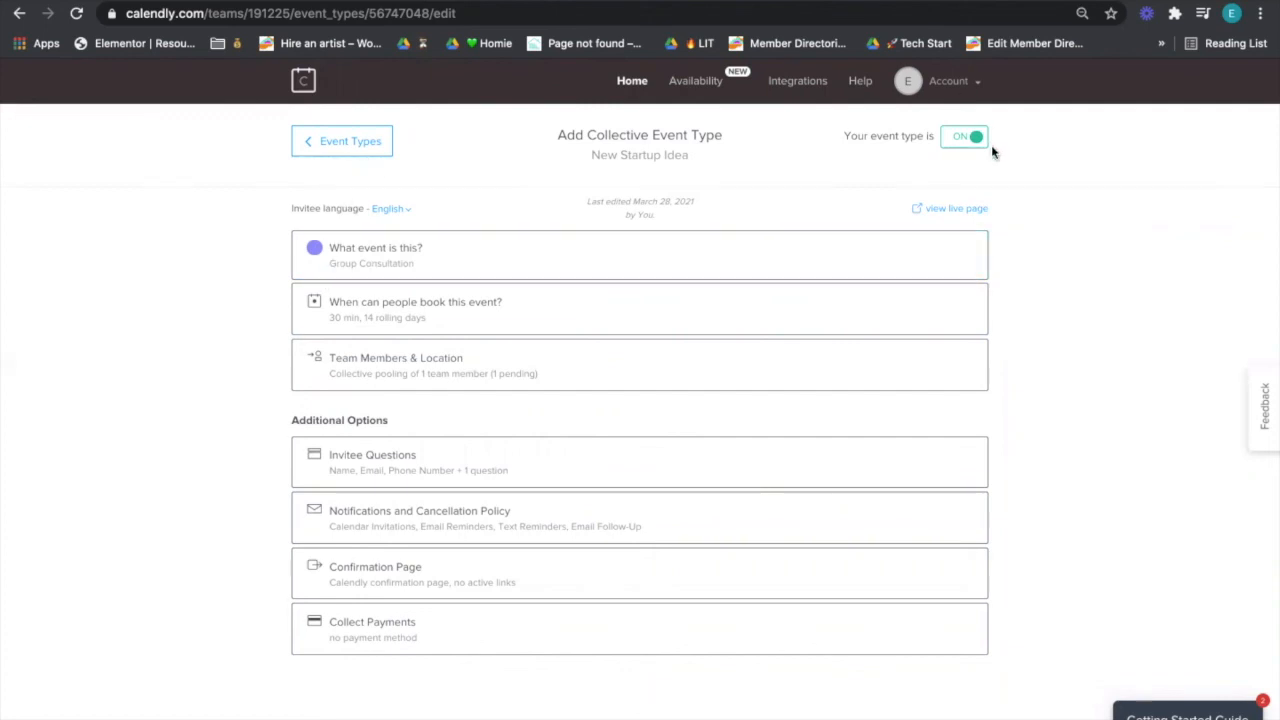
click(358, 161)
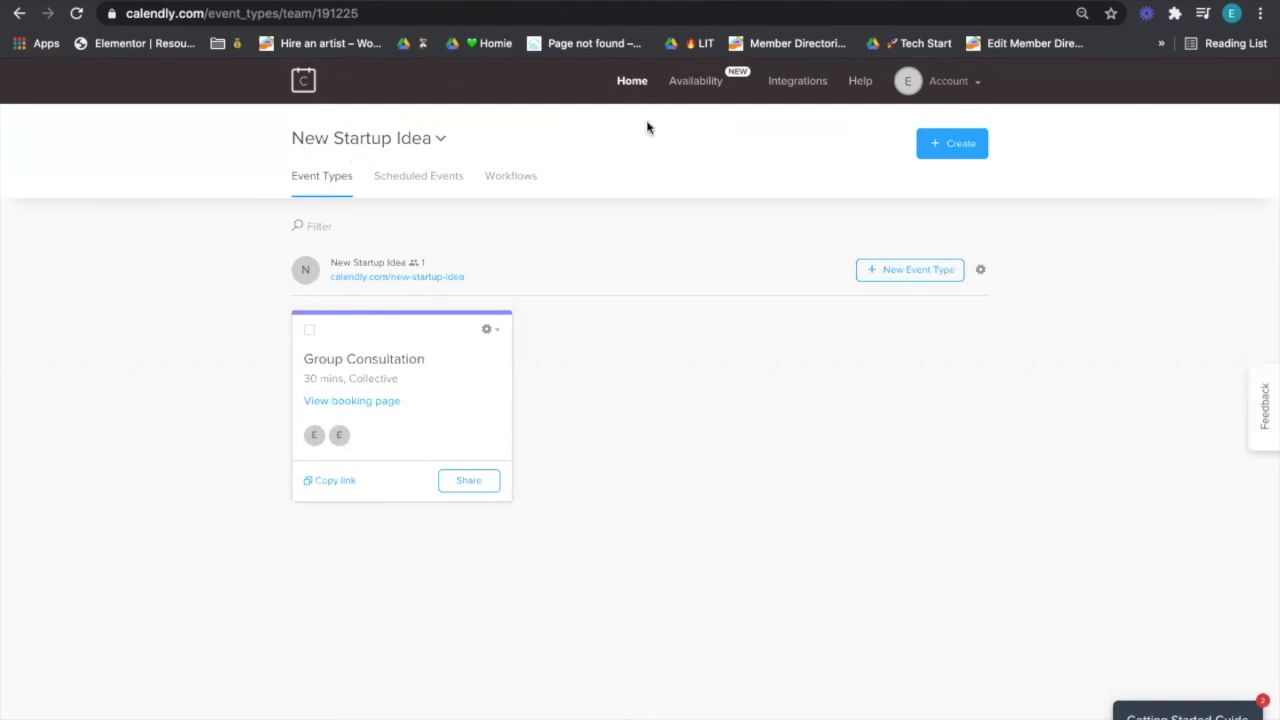
- Create a Round Robin event type and add the invited team member, searched by 'eli', as host
click(928, 155)
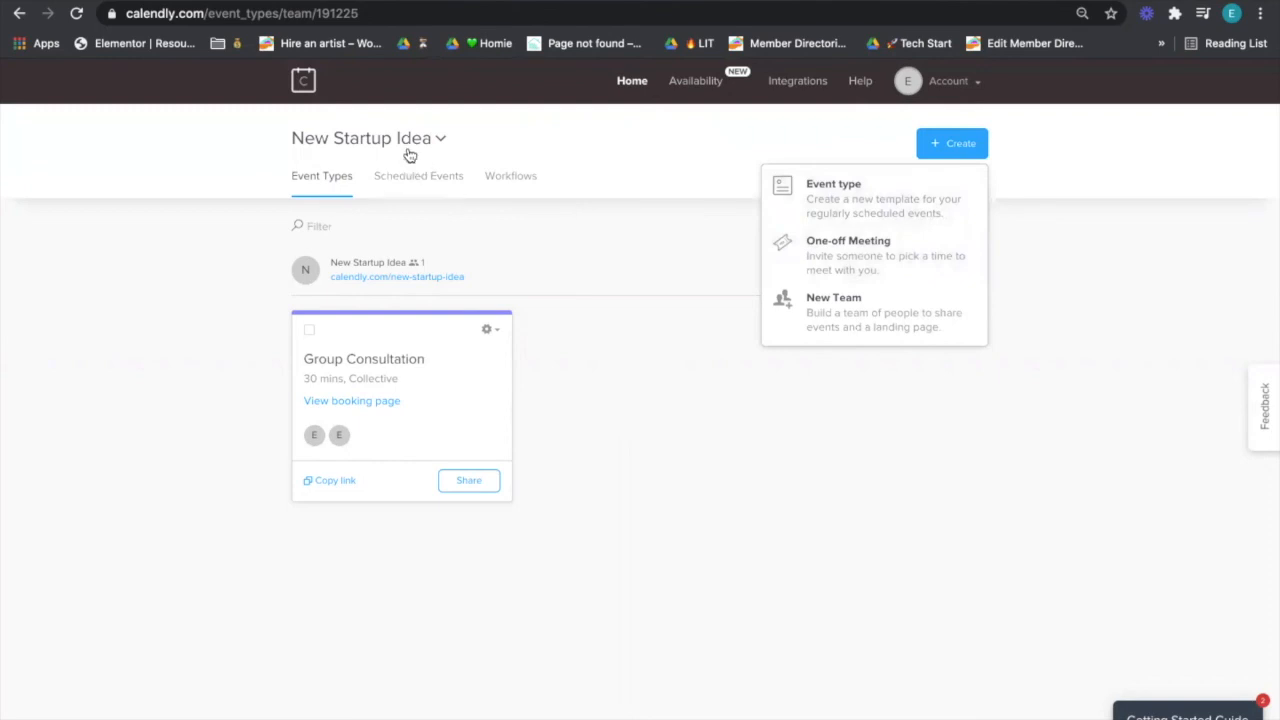
click(812, 199)
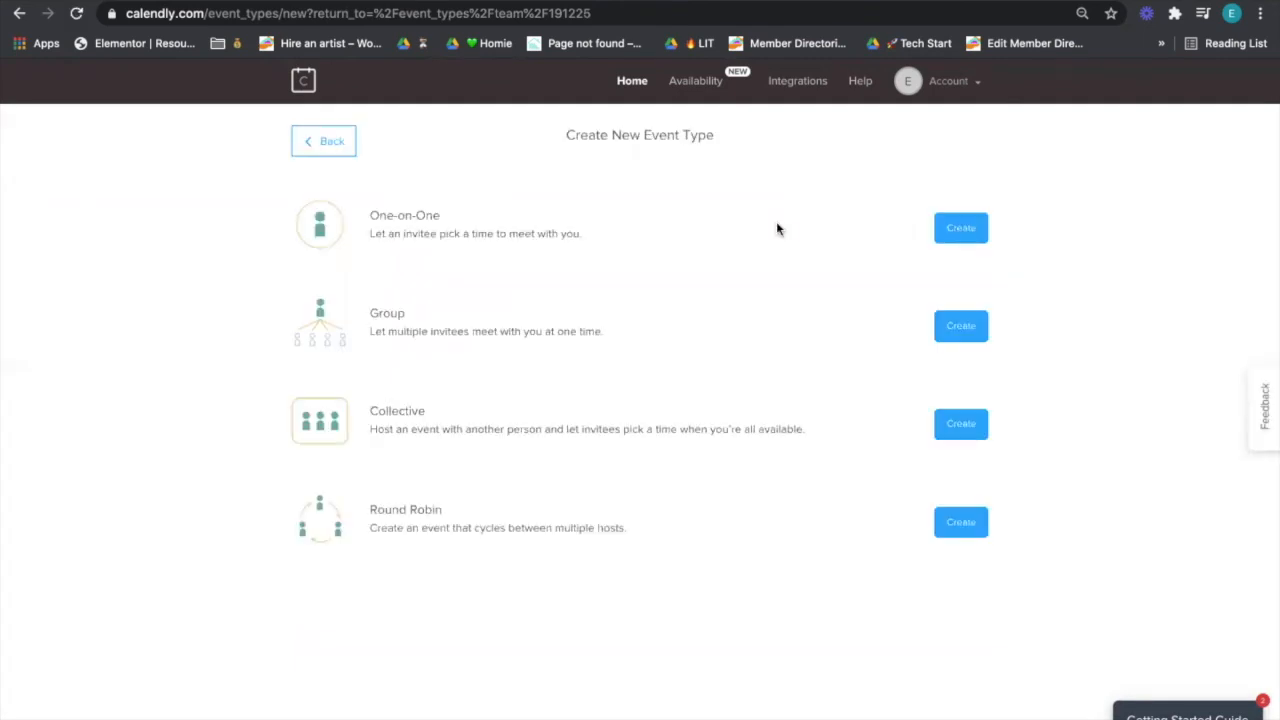
click(968, 525)
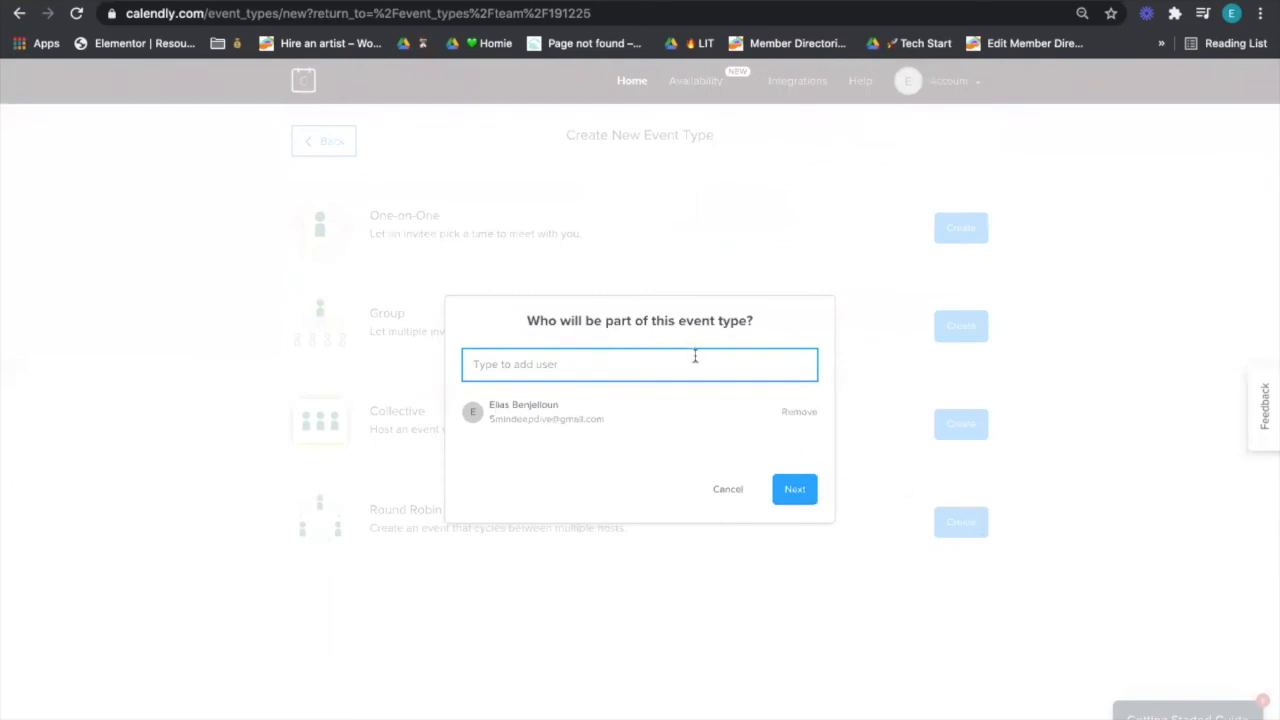
text(eli)
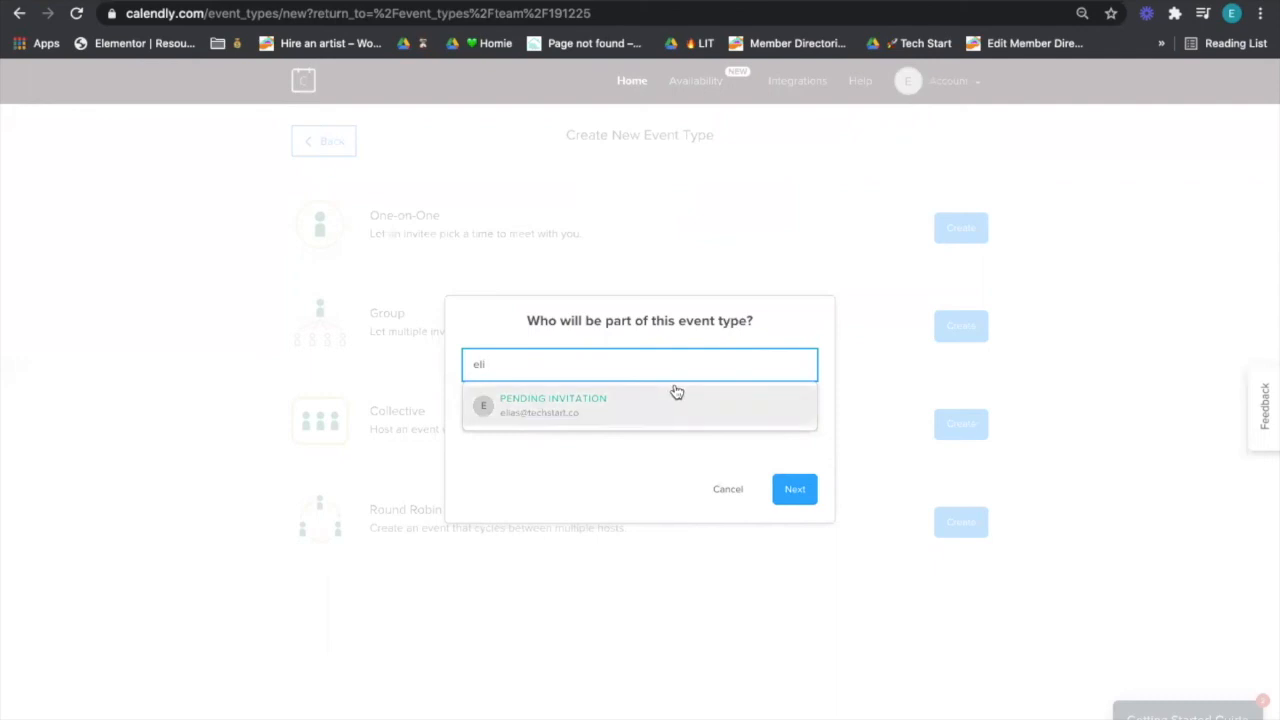
click(676, 398)
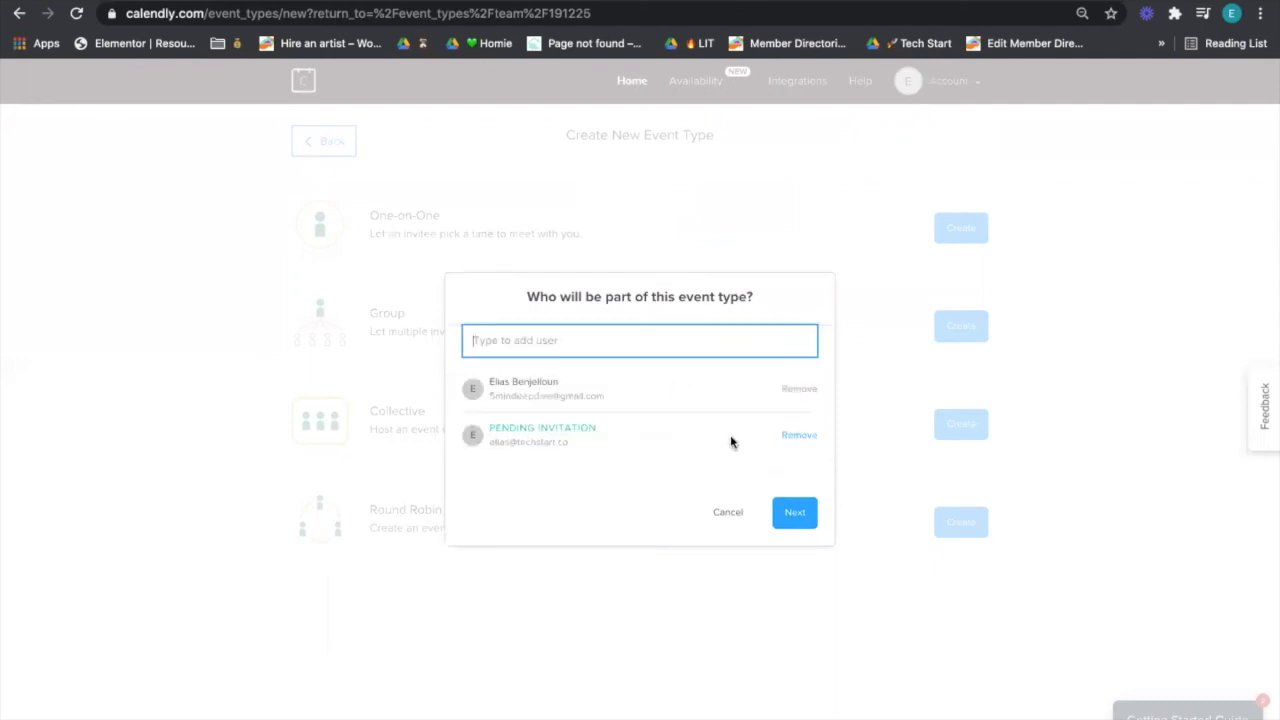
click(812, 522)
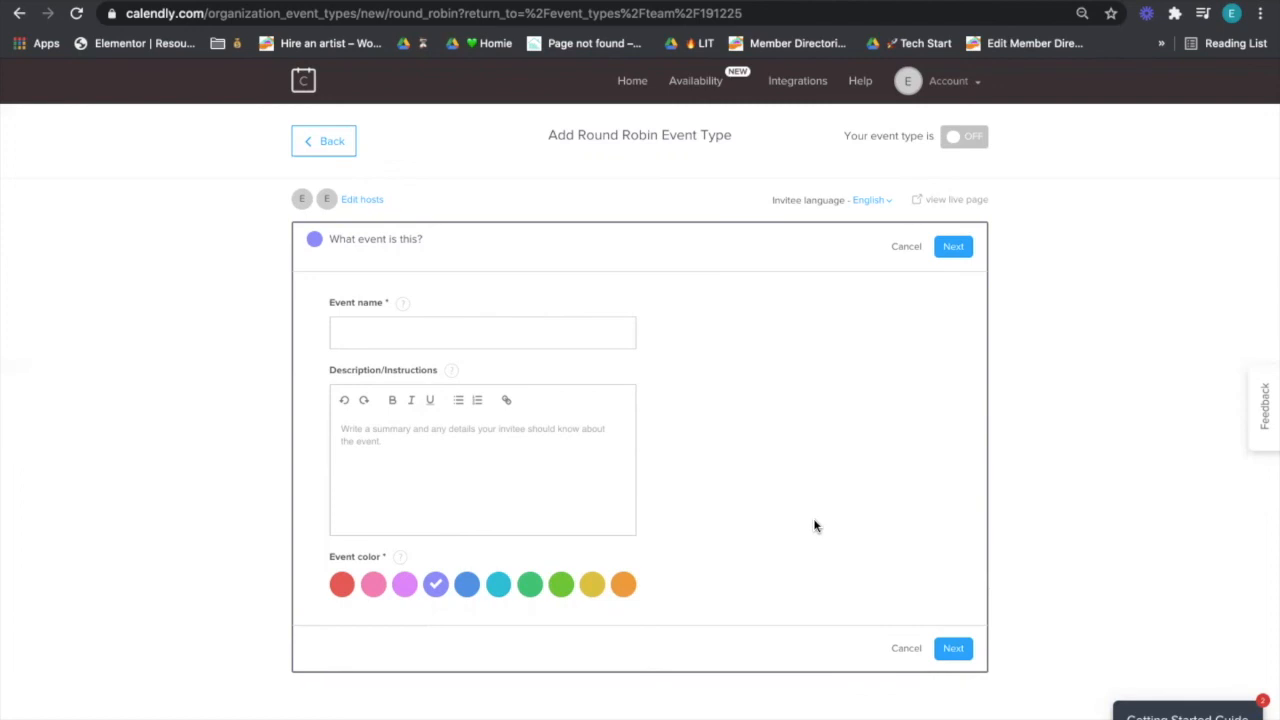
- Name the event 'Client Development Call' in orange, save, and open Monday March 29's availability
click(606, 340)
text(Client DEve)
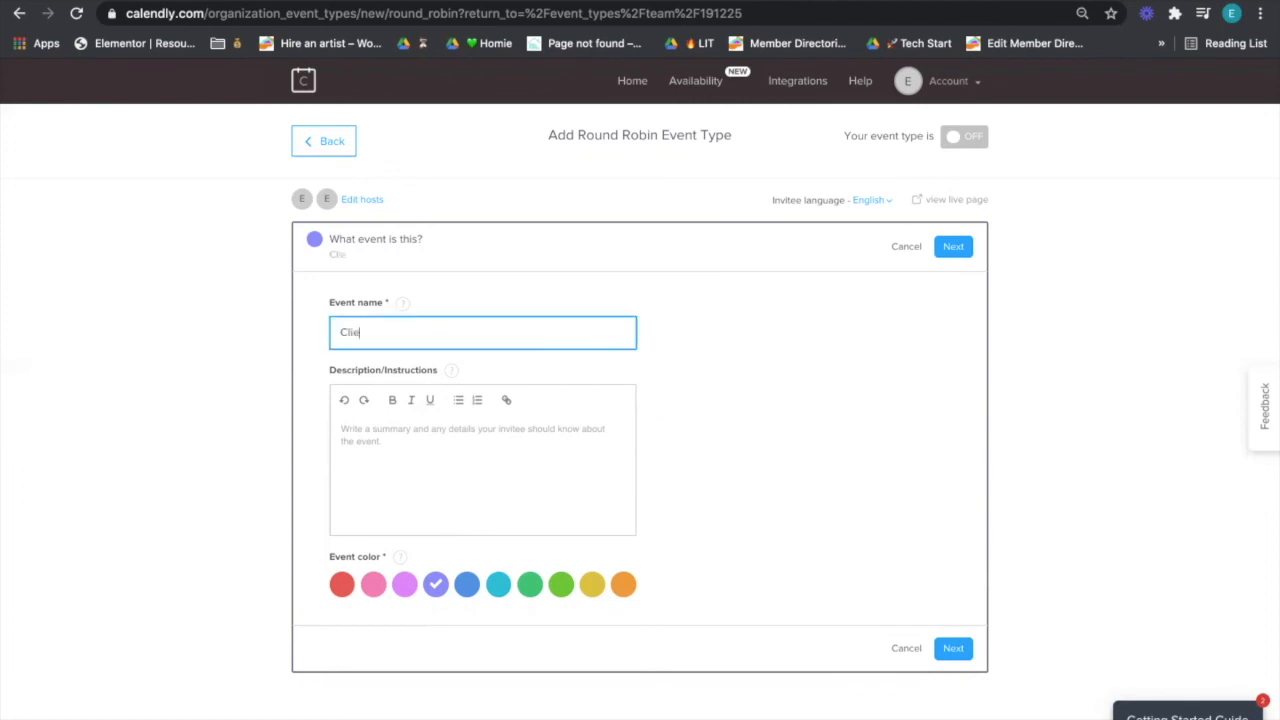
key(BackSpace)
key(BackSpace)
key(BackSpace)
text(evelopment Call)
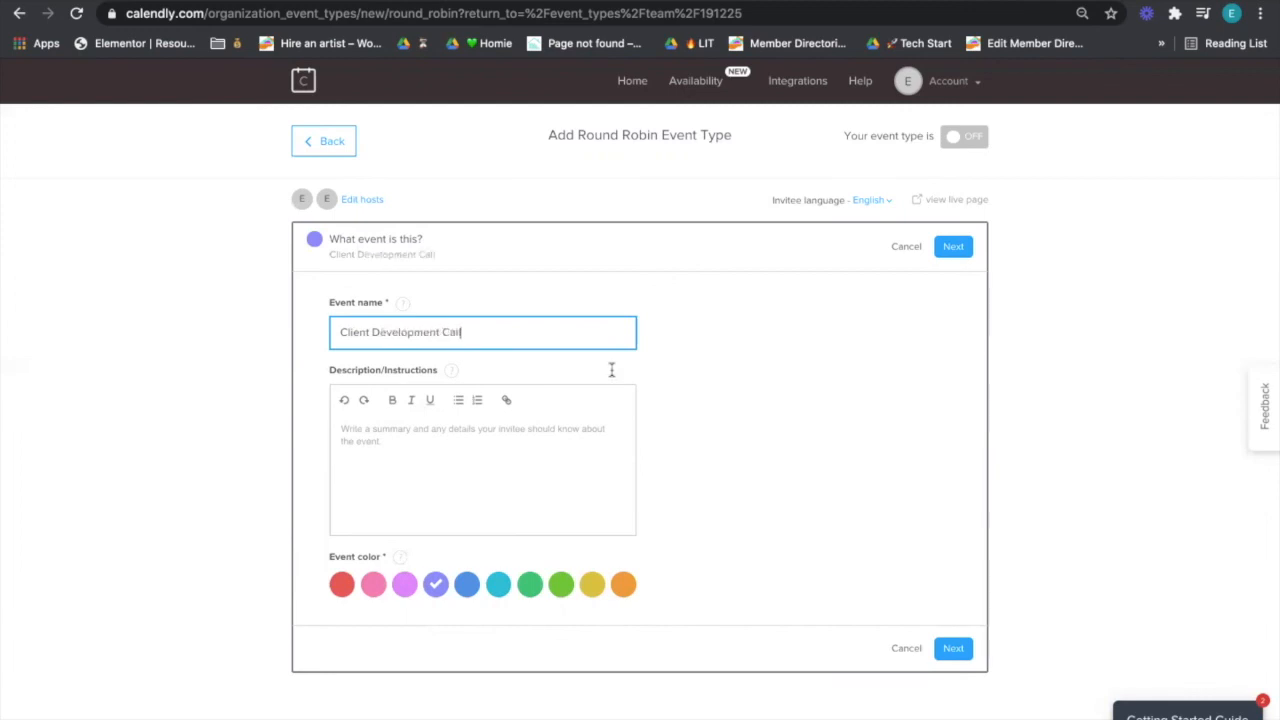
click(623, 584)
click(955, 250)
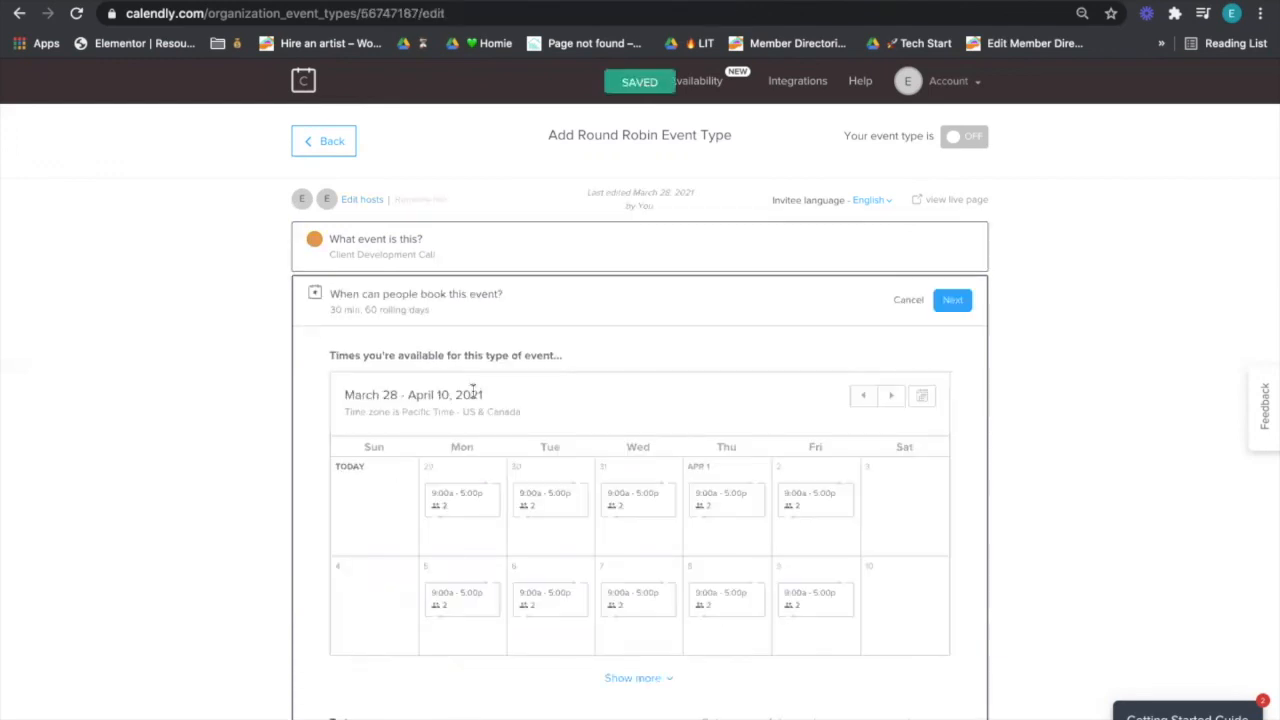
click(473, 346)
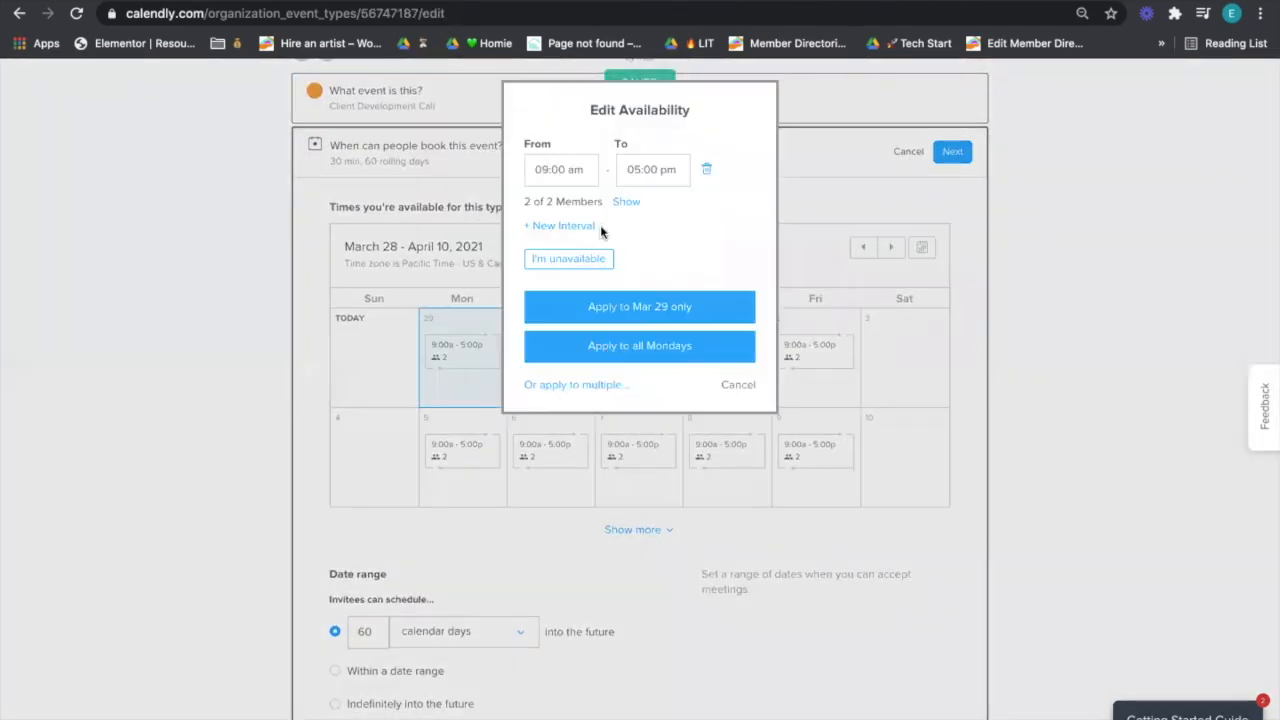
- End Monday's first interval at 12pm and remove the invited member from that 9–12 slot
click(642, 167)
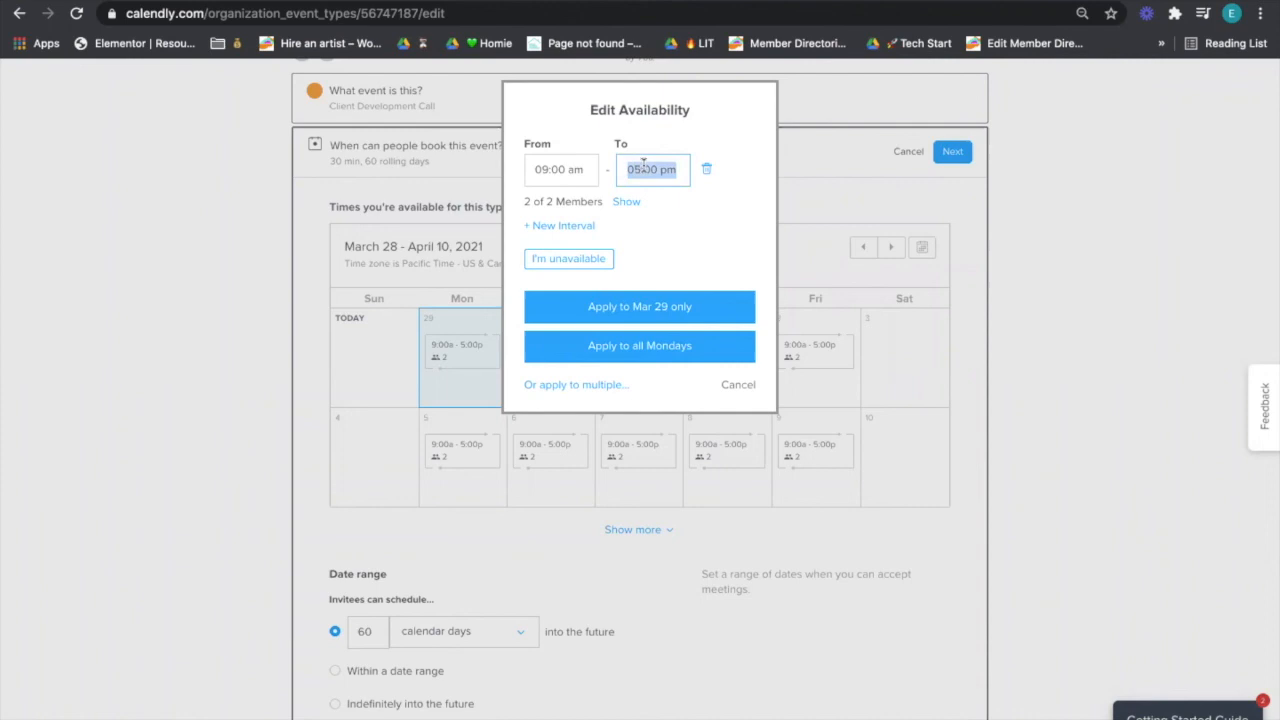
text(12pm)
click(628, 202)
click(539, 329)
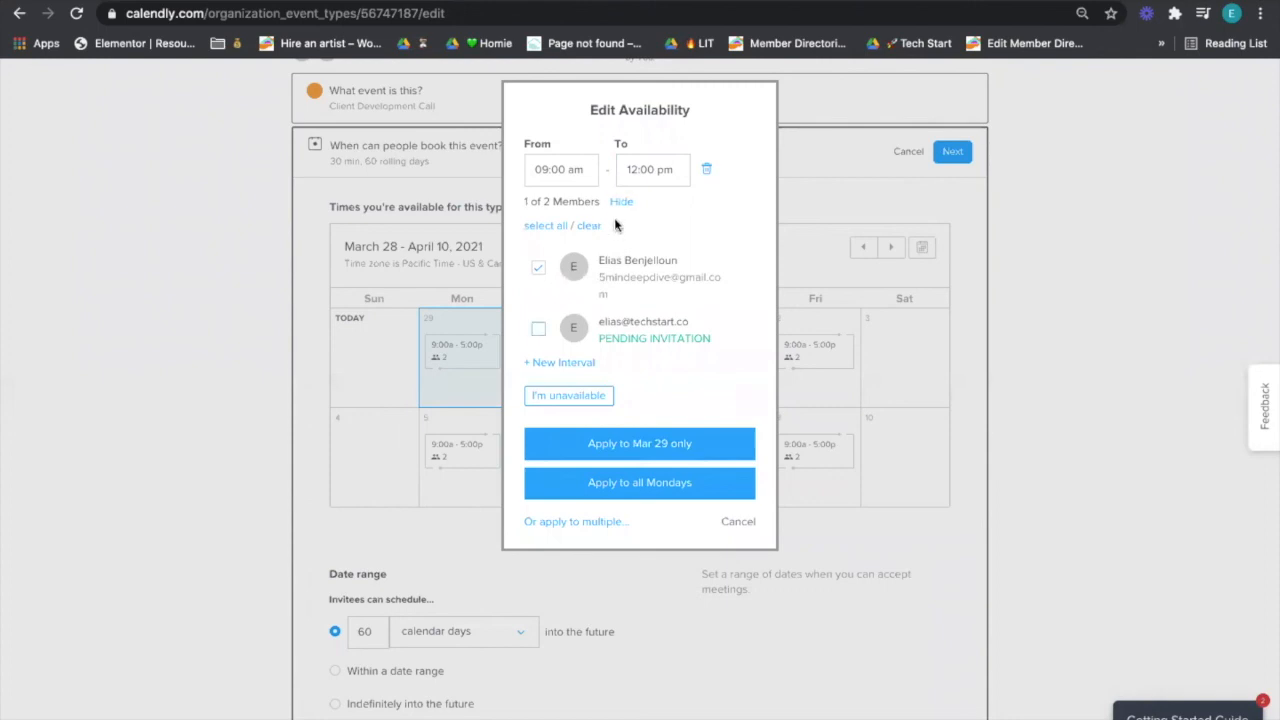
click(620, 203)
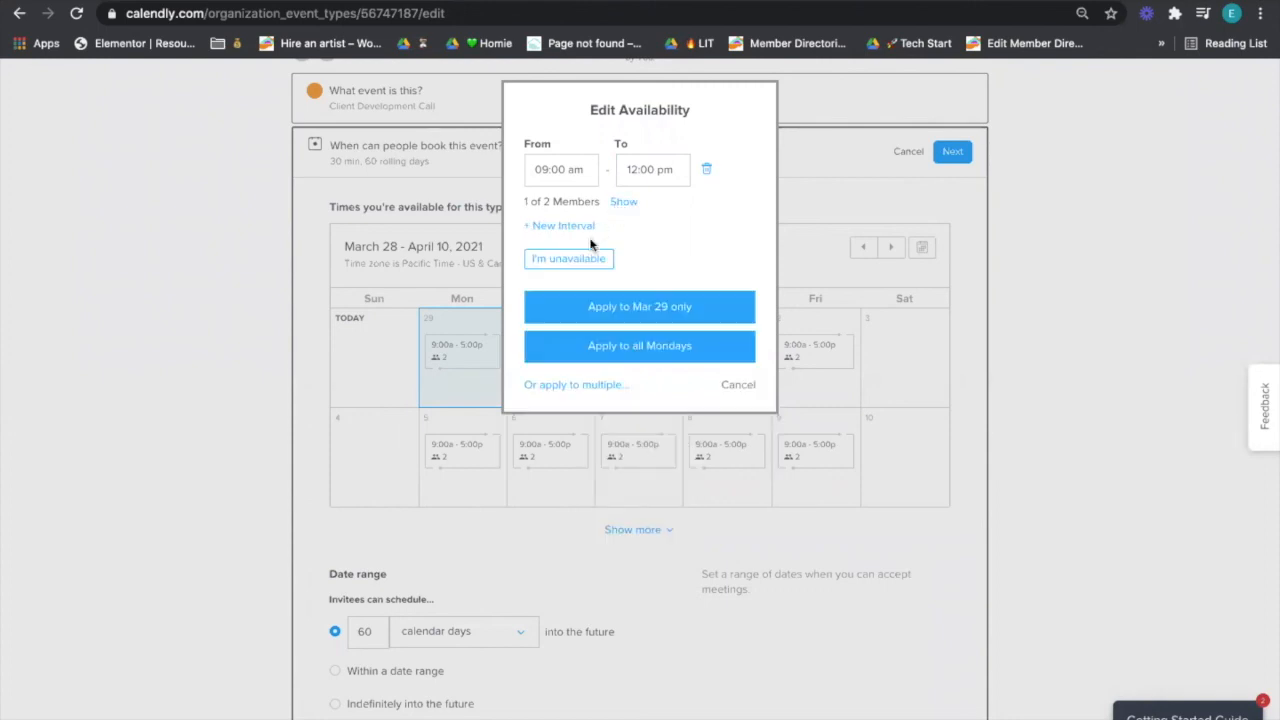
- Add a second Monday interval from 12:00 to 5:00 pm covering both hosts
click(576, 227)
text(12pm)
key(Tab)
text(5)
key(Return)
click(625, 238)
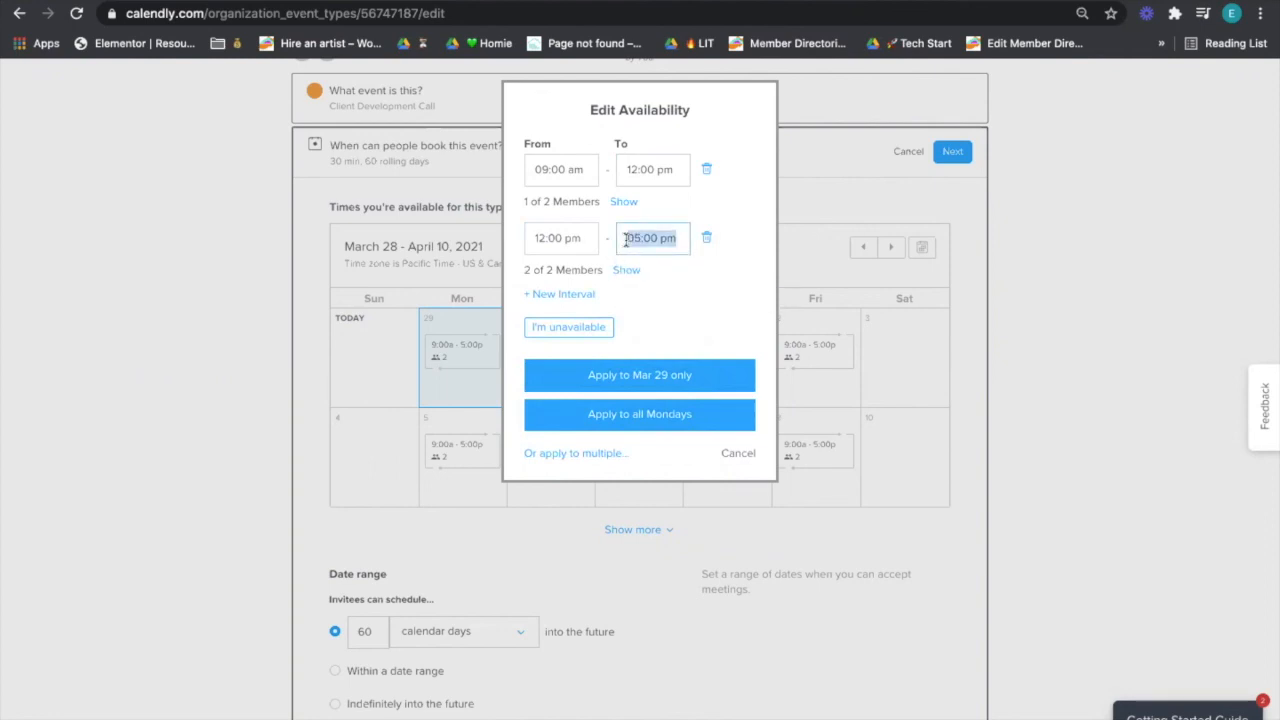
- Add a 5:00–8:00 pm interval for the invited member only, and apply to all Mondays
click(580, 293)
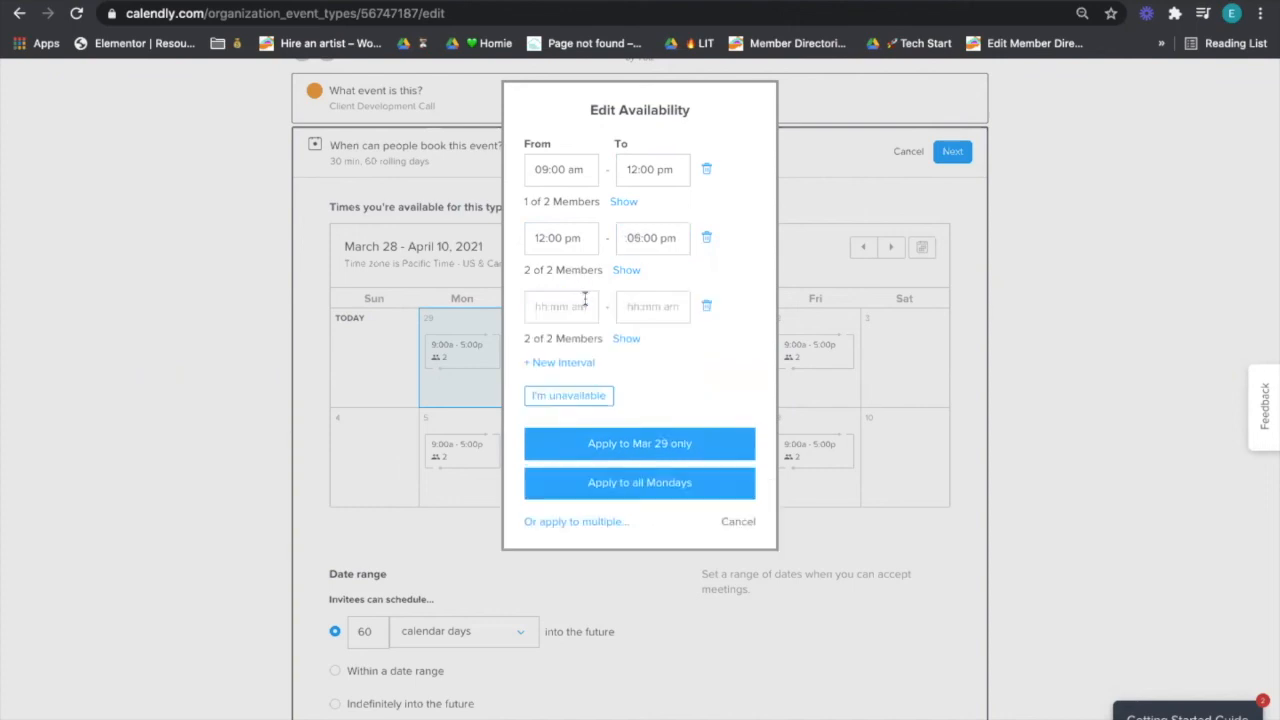
text(5pm)
key(Tab)
text(8pm)
key(Tab)
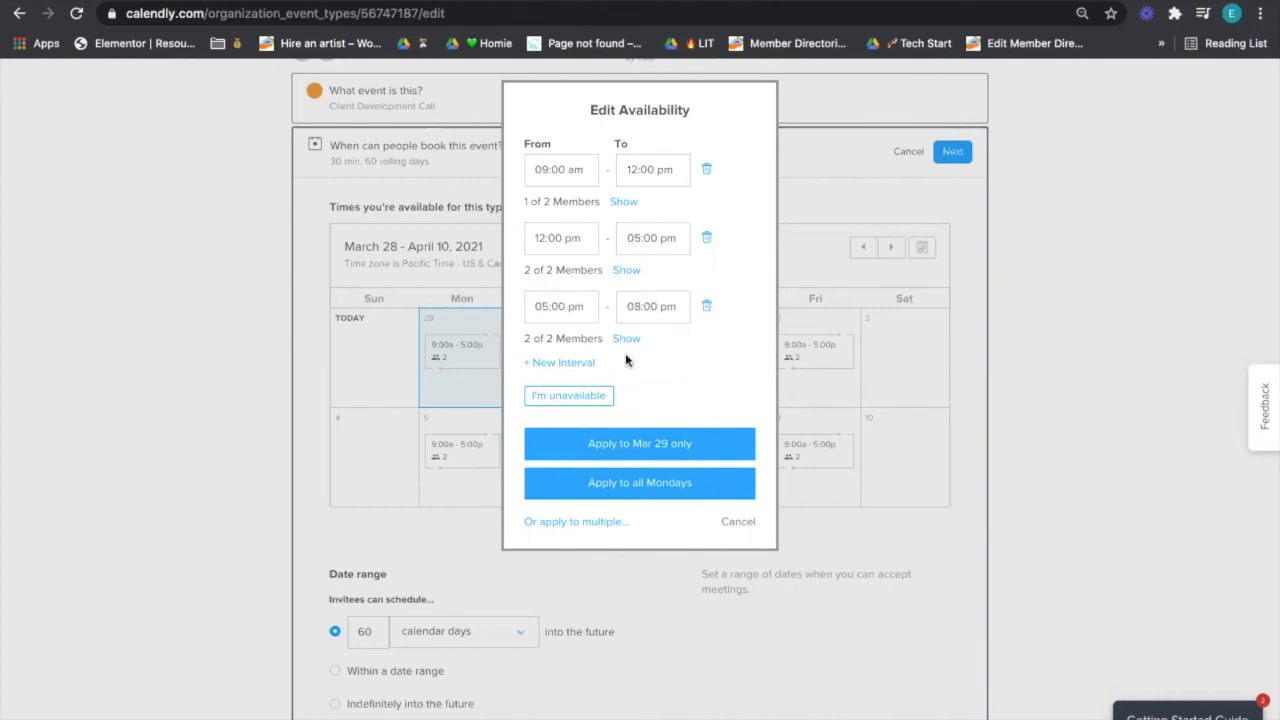
click(624, 339)
click(539, 409)
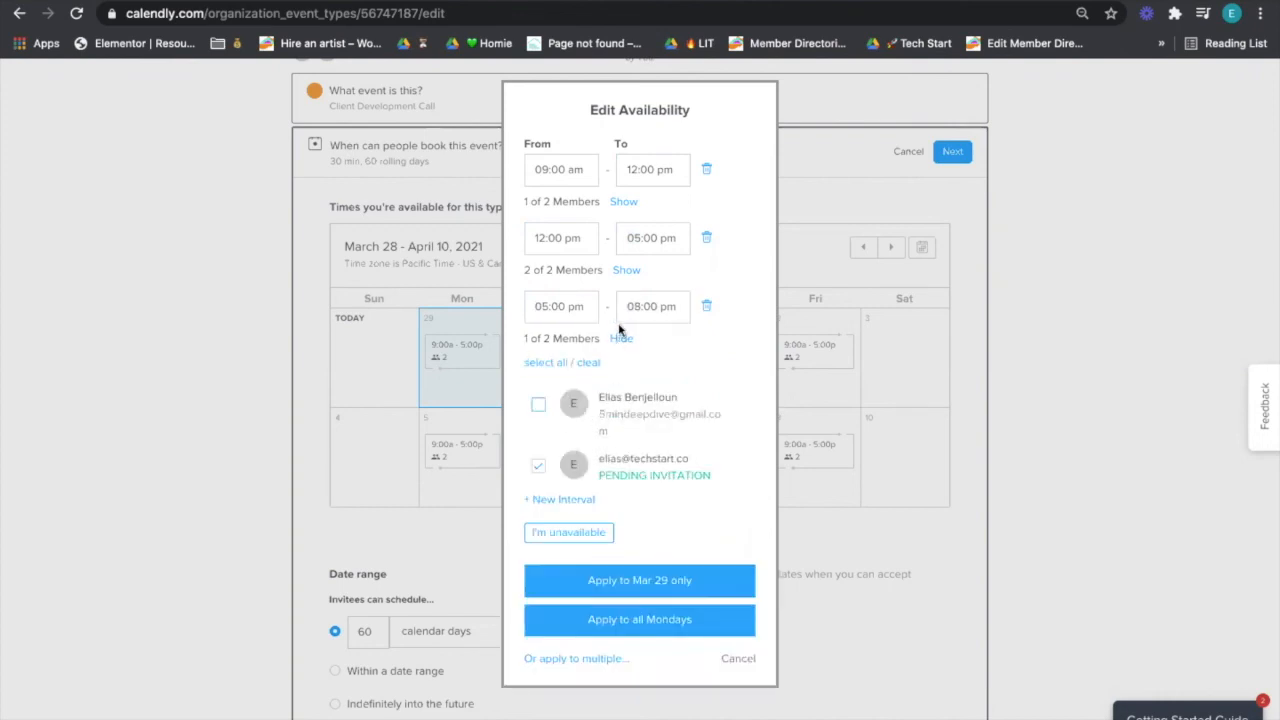
click(624, 338)
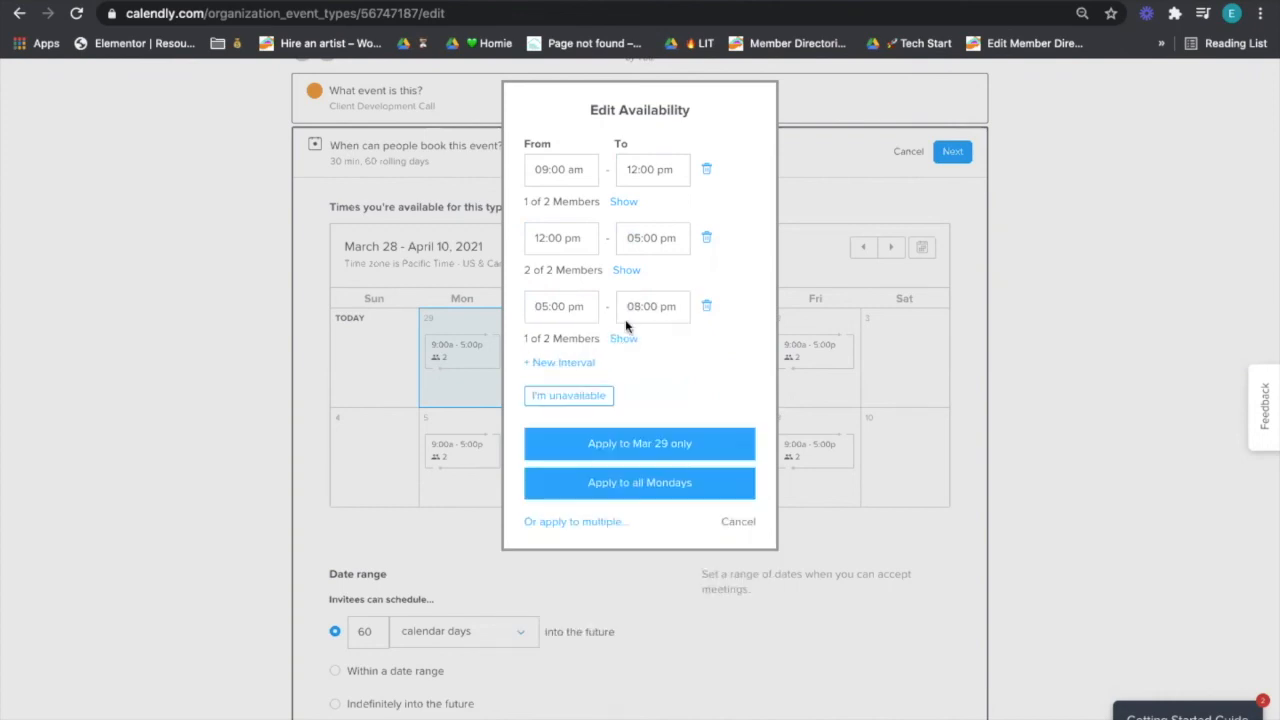
click(698, 490)
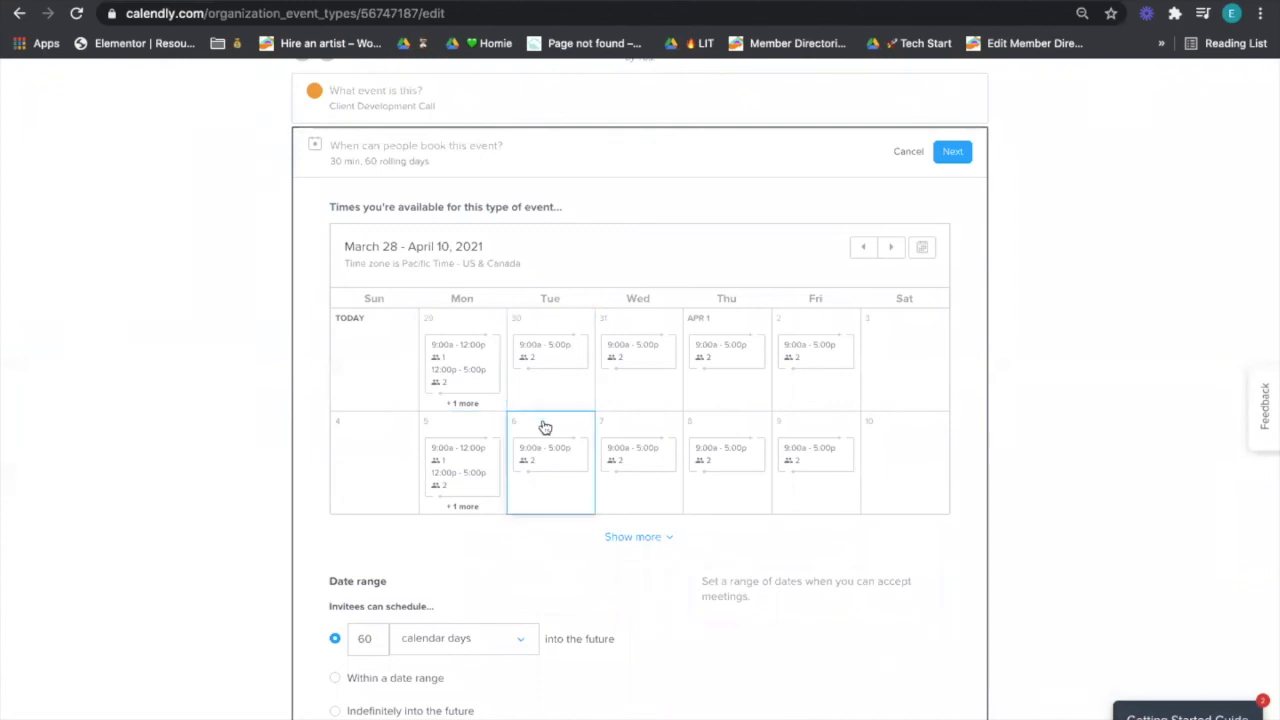
- Change the booking window from 60 to 10 days
scroll(543, 426, down, 3)
scroll(543, 426, up, 5)
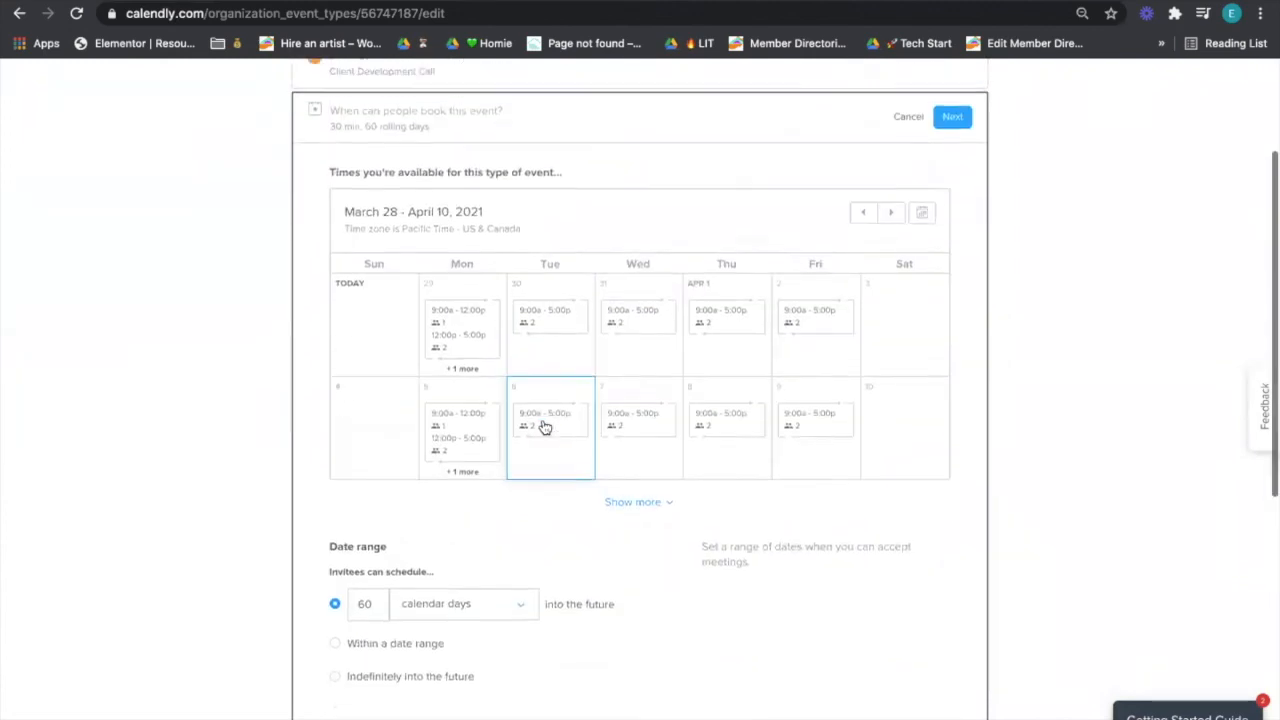
scroll(453, 276, down, 5)
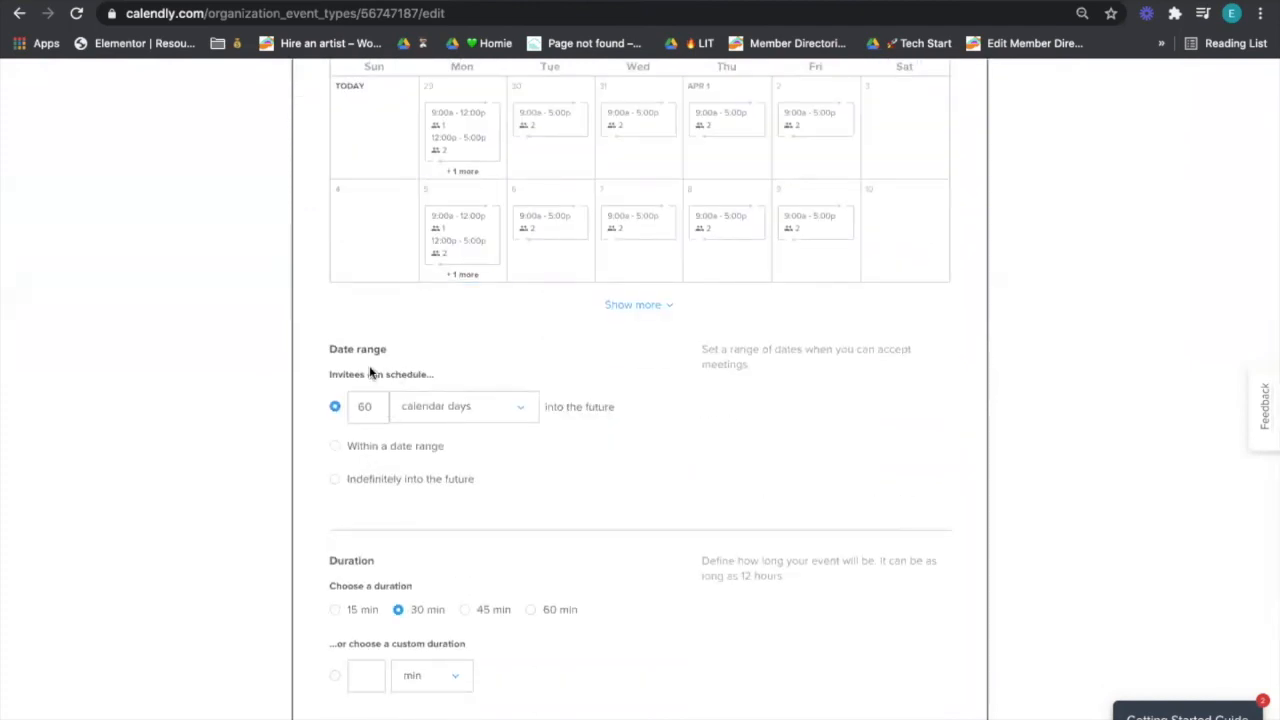
double_click(366, 418)
text(10)
key(BackSpace)
key(BackSpace)
text(0)
- Set the duration to 60 min and add a 10 min buffer before the event
scroll(788, 680, down, 2)
click(547, 462)
scroll(547, 462, down, 2)
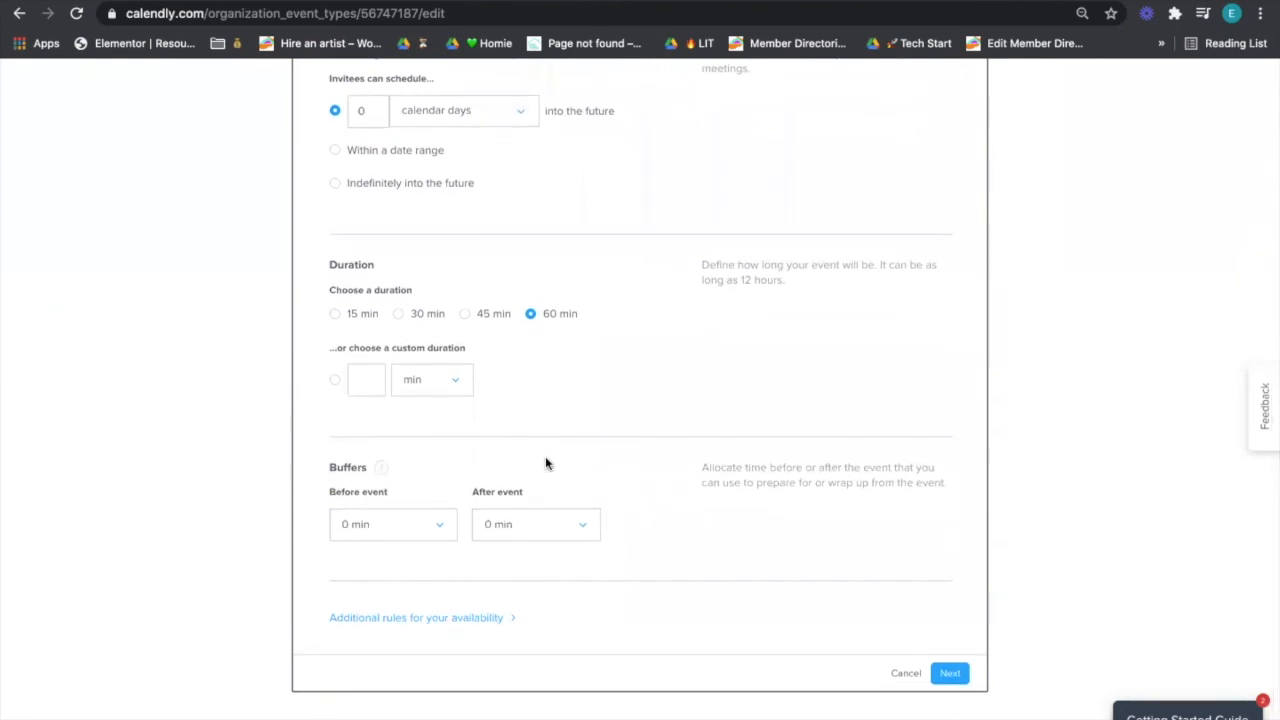
click(444, 528)
click(408, 632)
- Fix the invalid 0-day window back to 10 days and save the availability settings
scroll(723, 580, up, 5)
scroll(723, 580, up, 2)
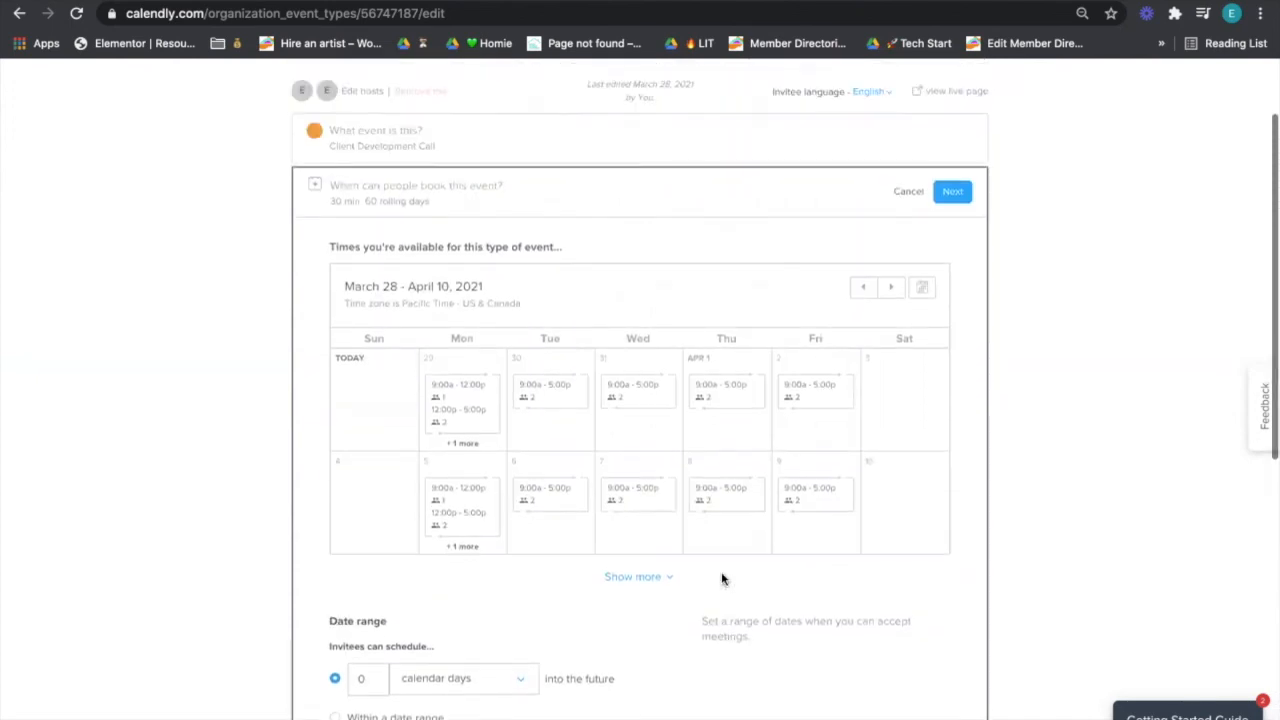
click(951, 228)
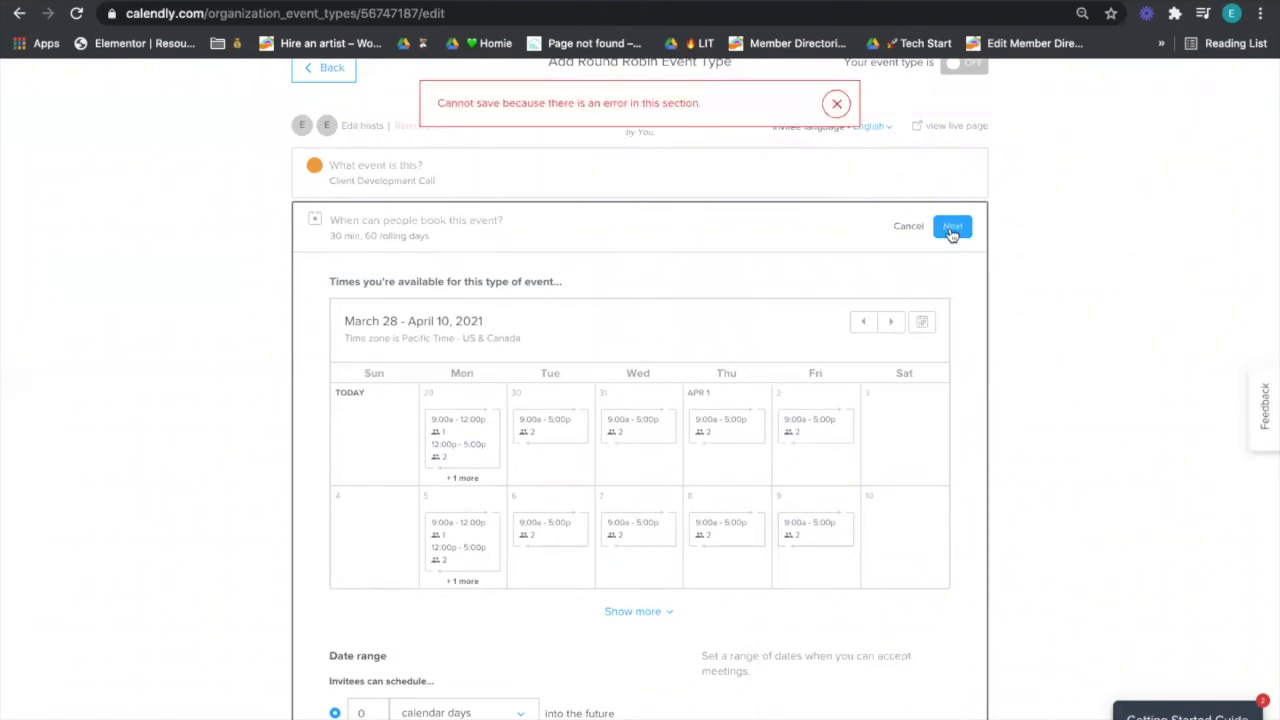
scroll(960, 190, down, 4)
click(367, 358)
key(BackSpace)
text(10)
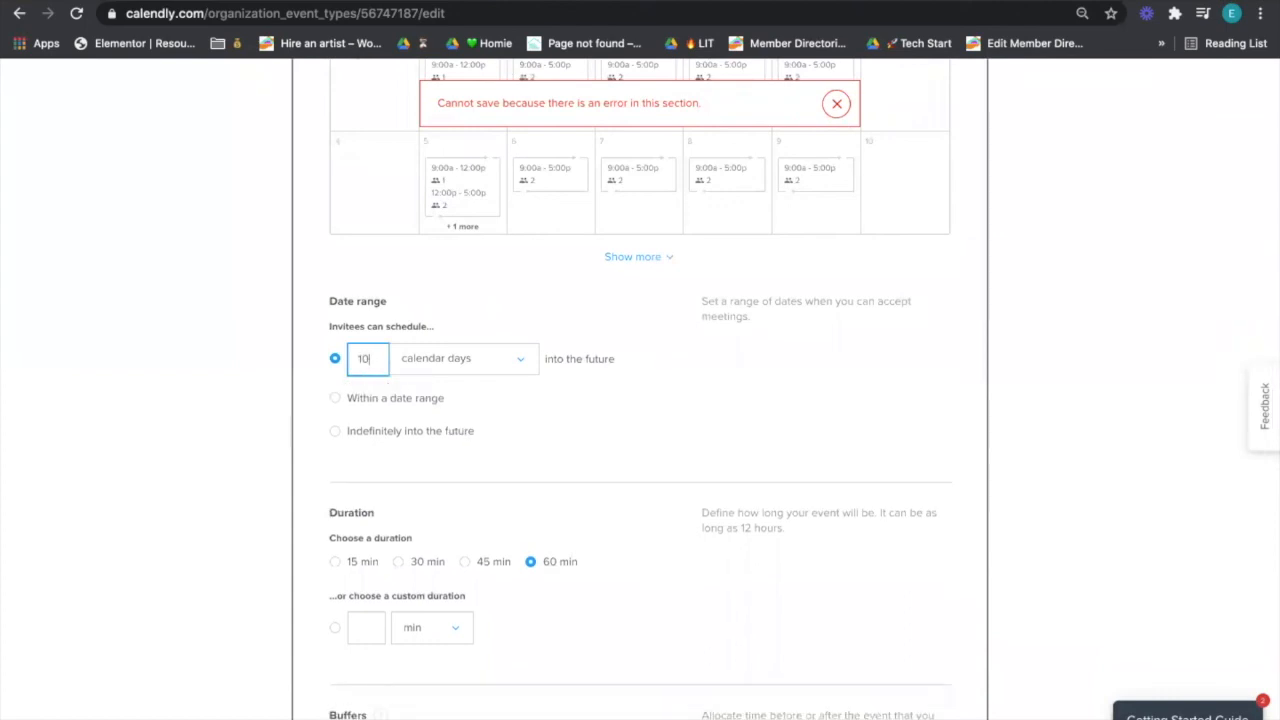
scroll(1114, 549, down, 3)
click(948, 642)
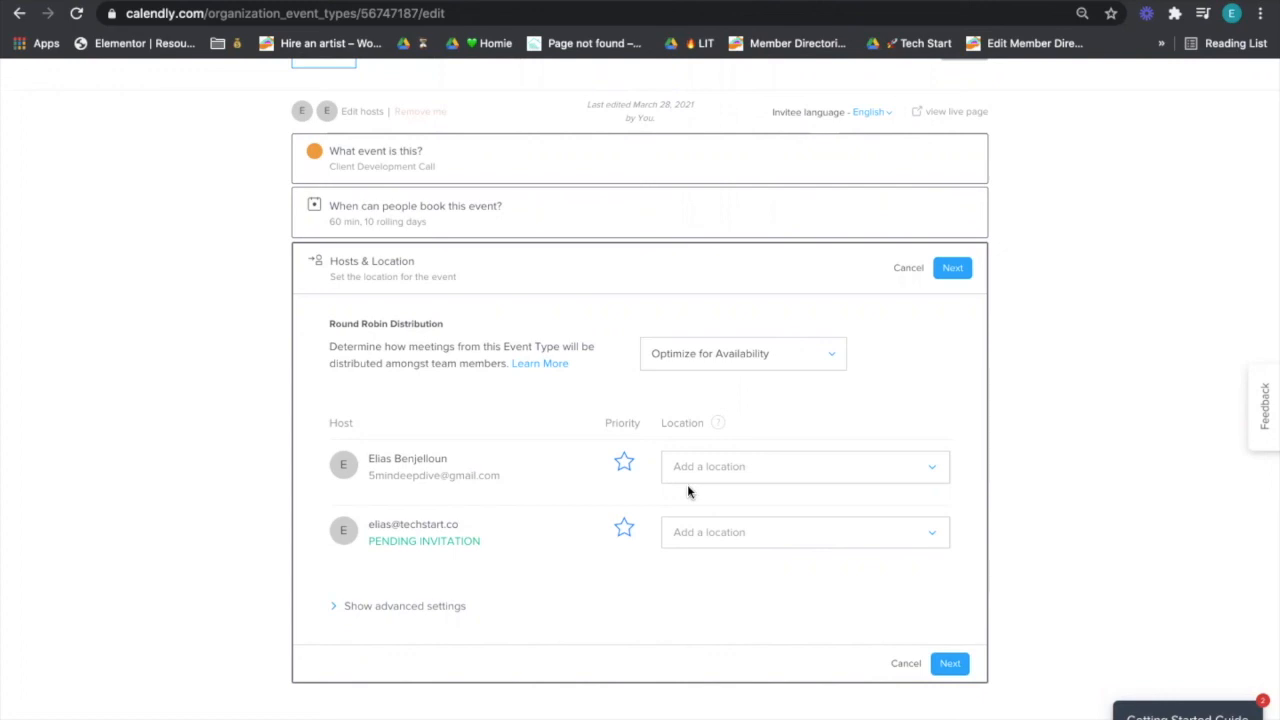
- Keep Optimize for Availability and leave priority starred only on the invited host
click(727, 343)
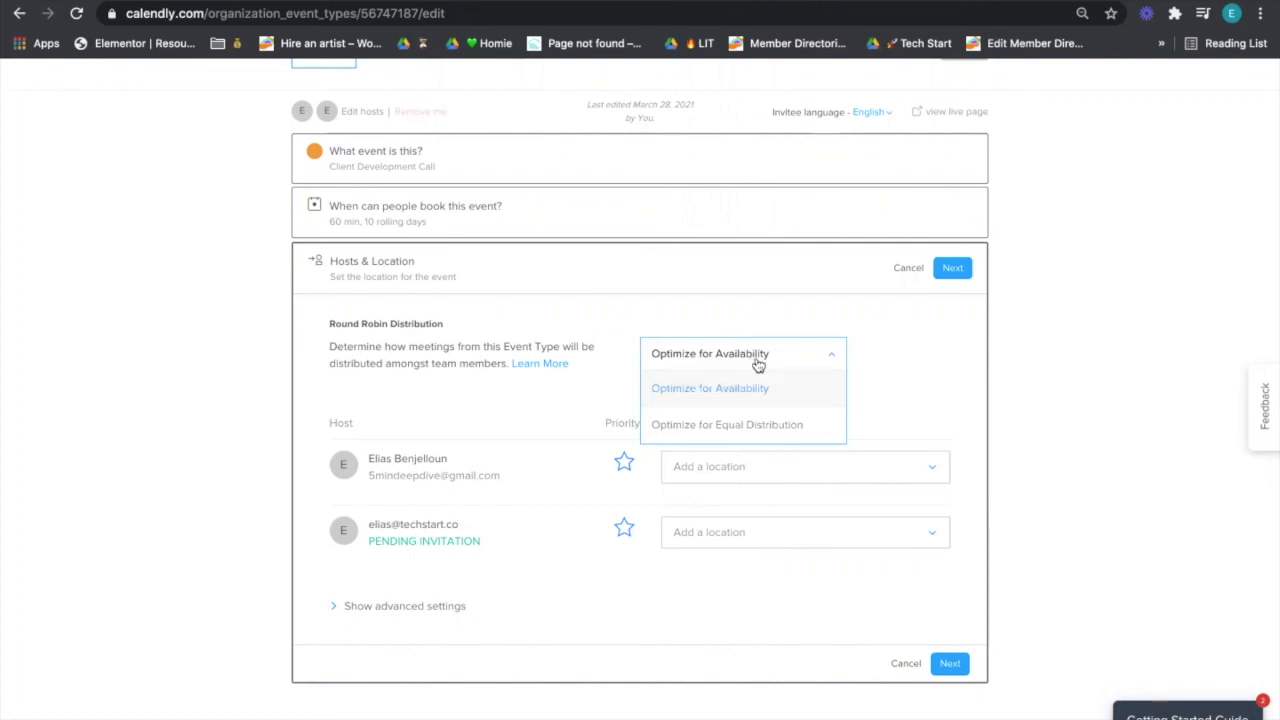
click(624, 461)
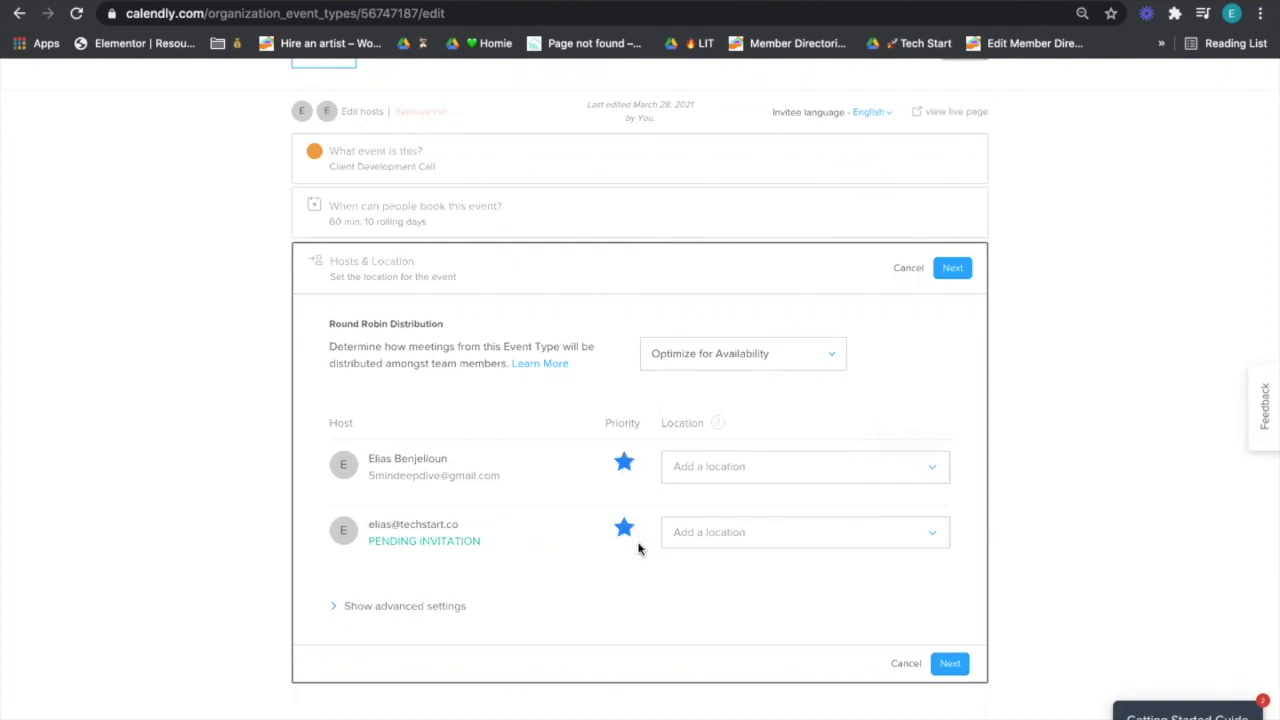
click(623, 468)
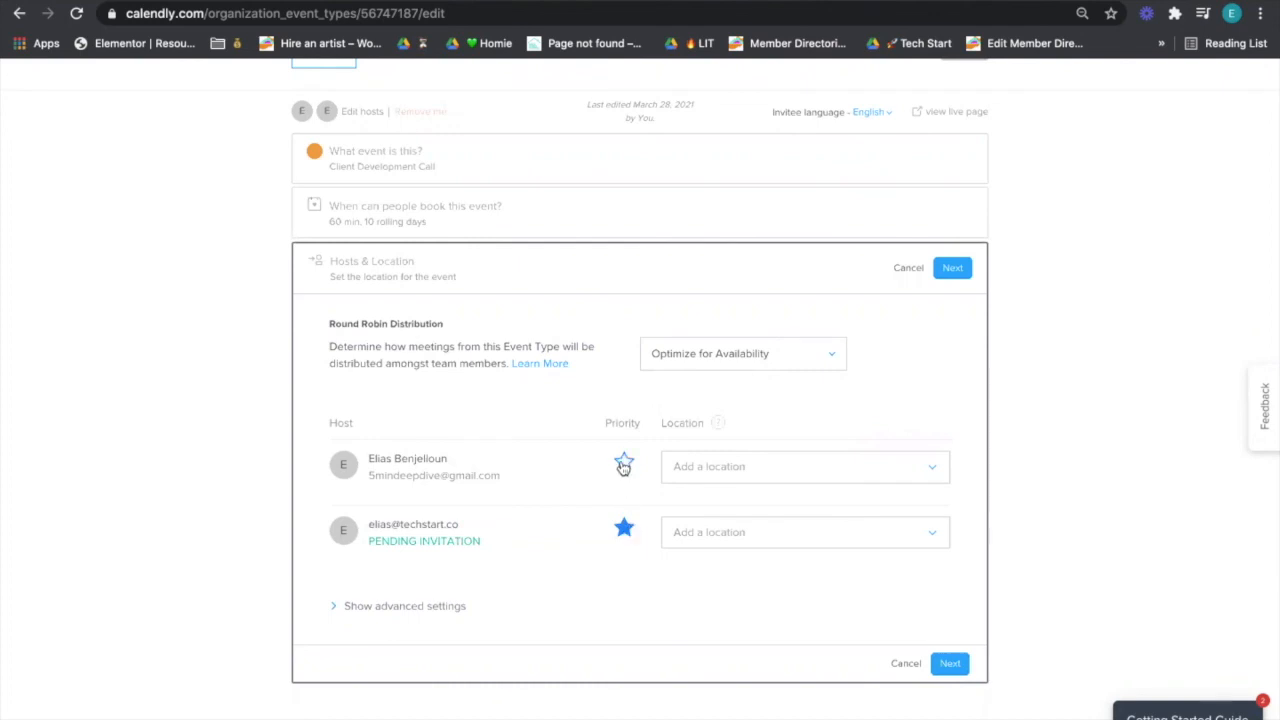
click(624, 530)
click(624, 528)
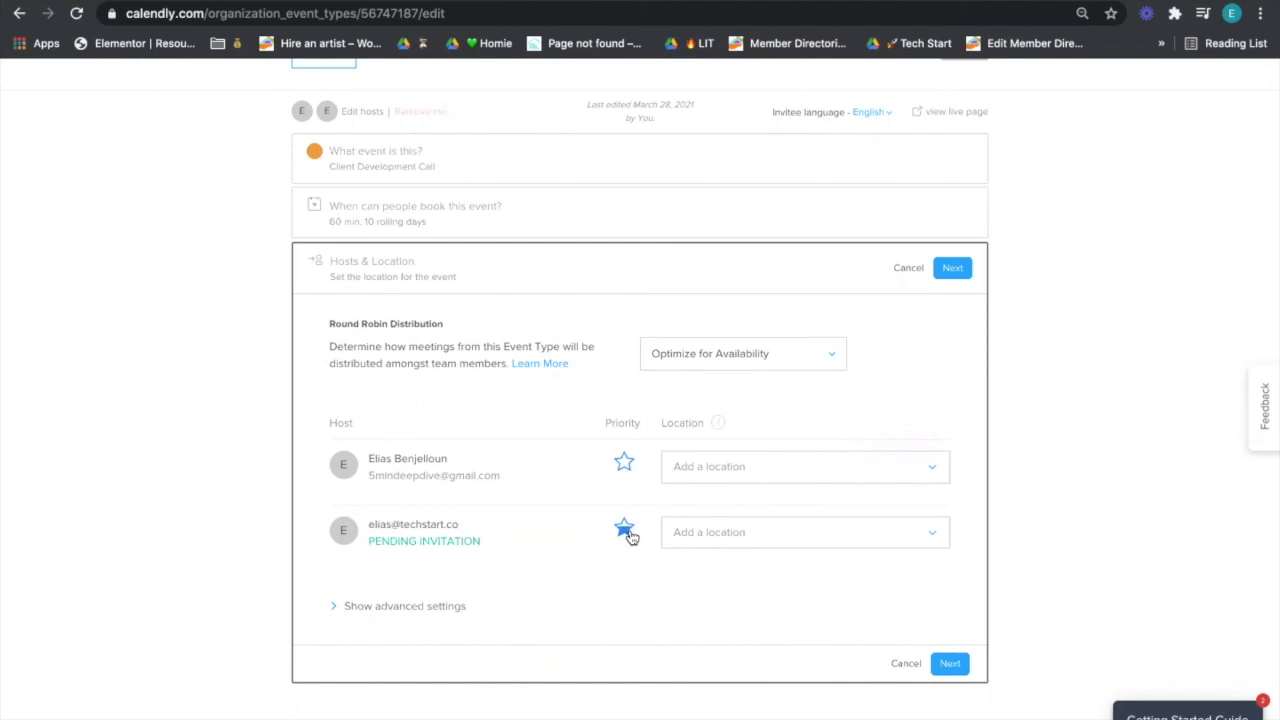
- Leave the host location unset and save the hosts and location settings
click(771, 469)
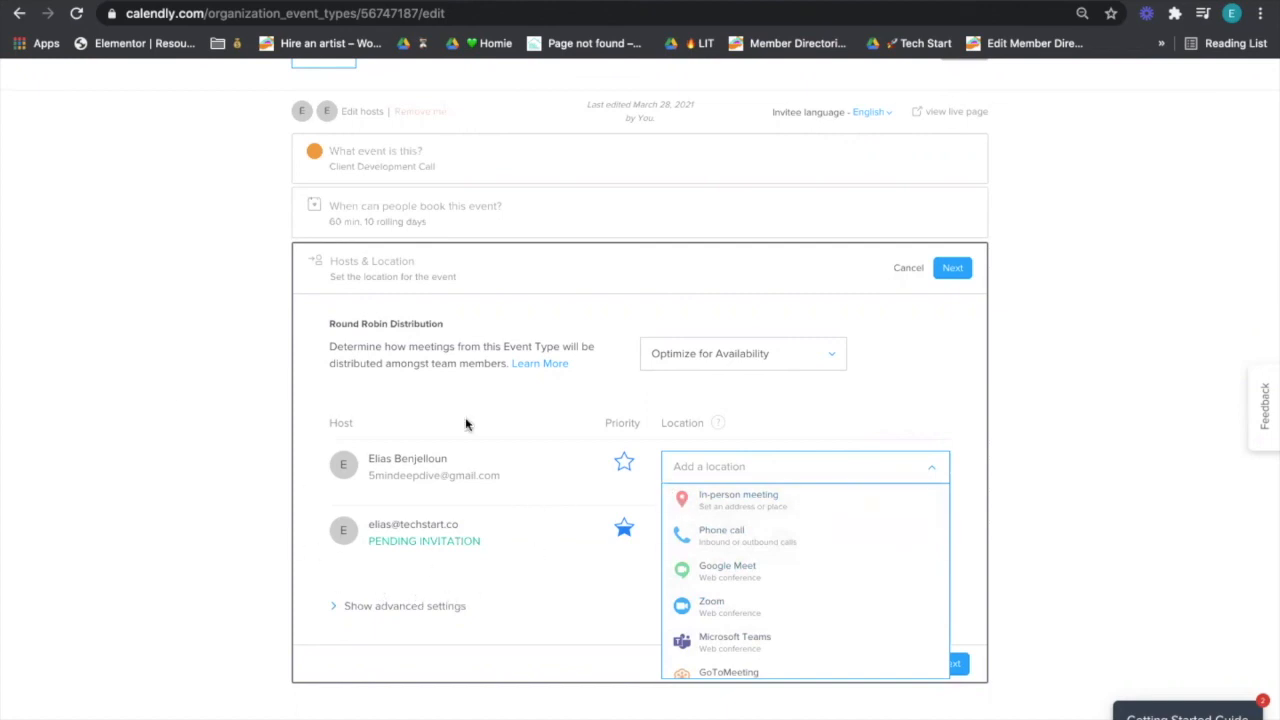
click(560, 540)
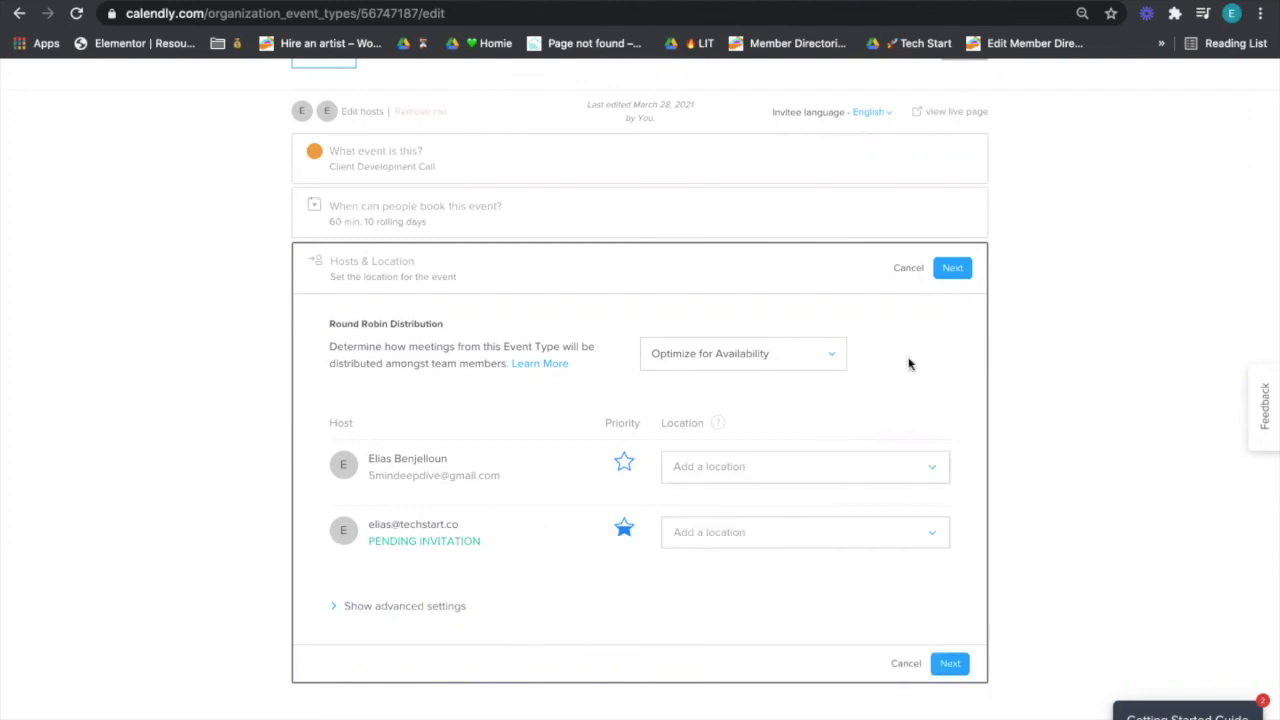
click(953, 269)
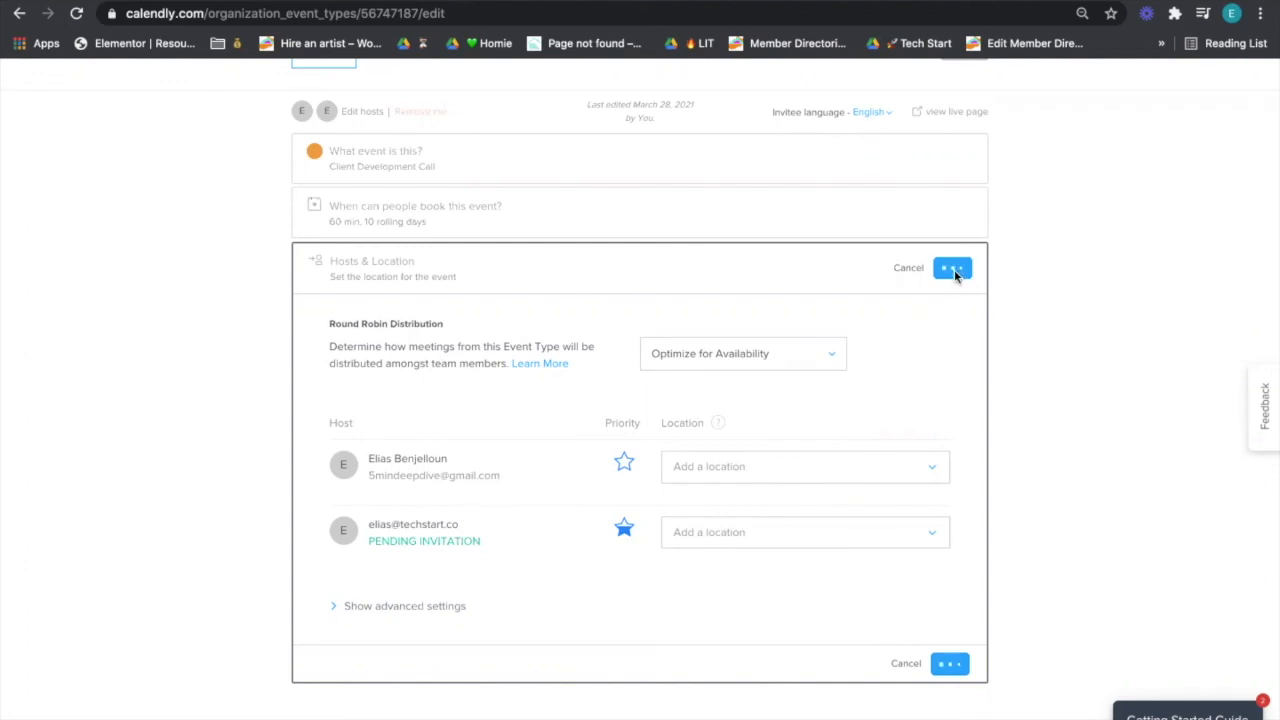